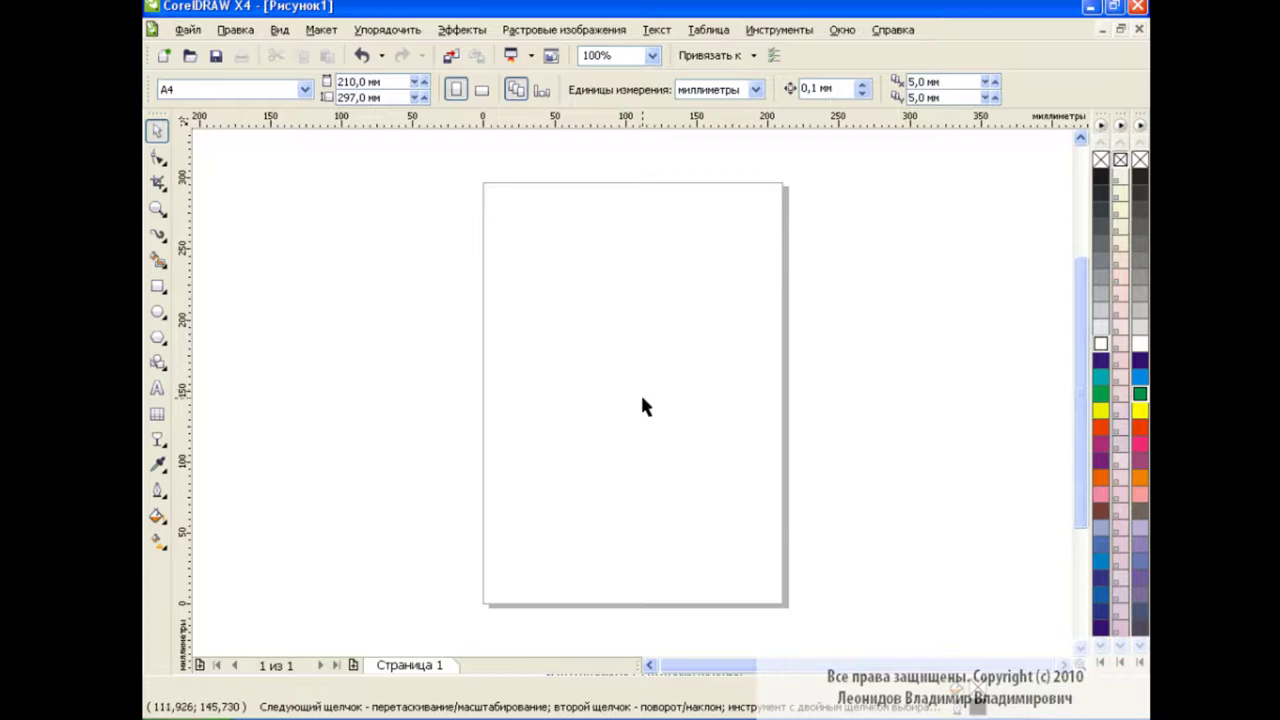
# Draw a closed two-node teardrop curve with the Bezier tool across the upper page
pyautogui.click(157, 236)
pyautogui.click(214, 263)
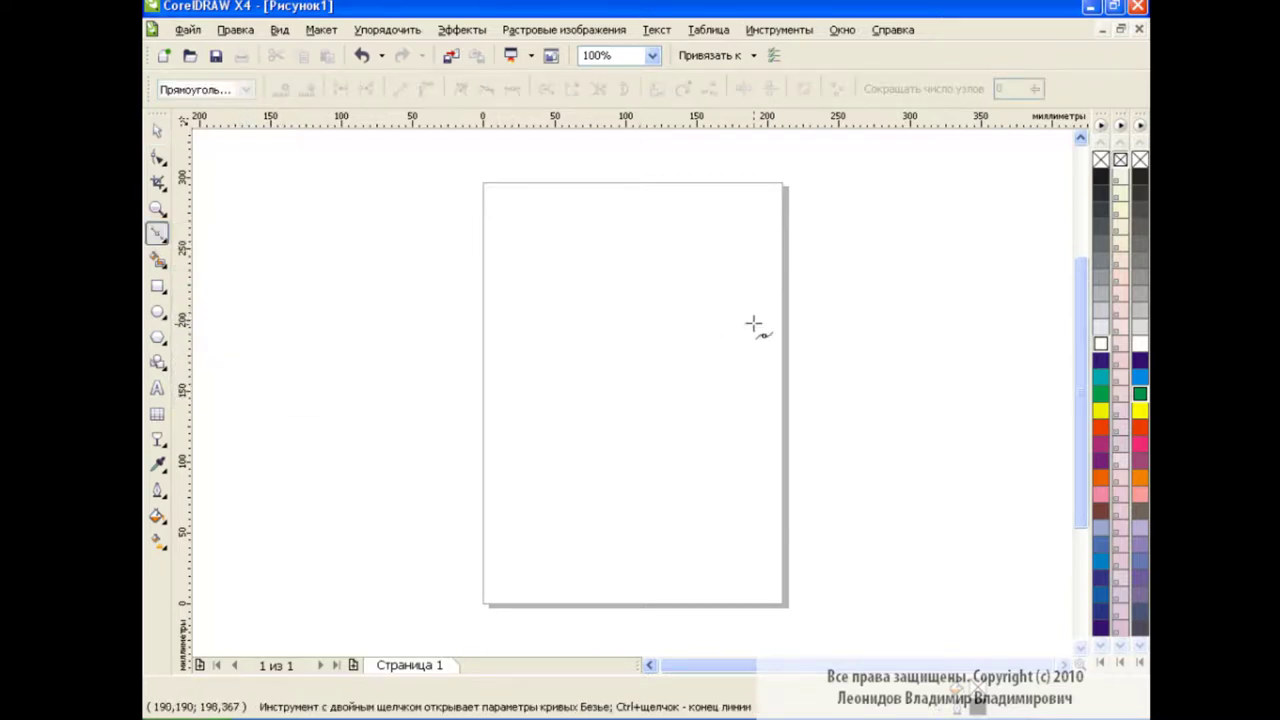
pyautogui.moveTo(459, 287); pyautogui.dragTo(420, 428)
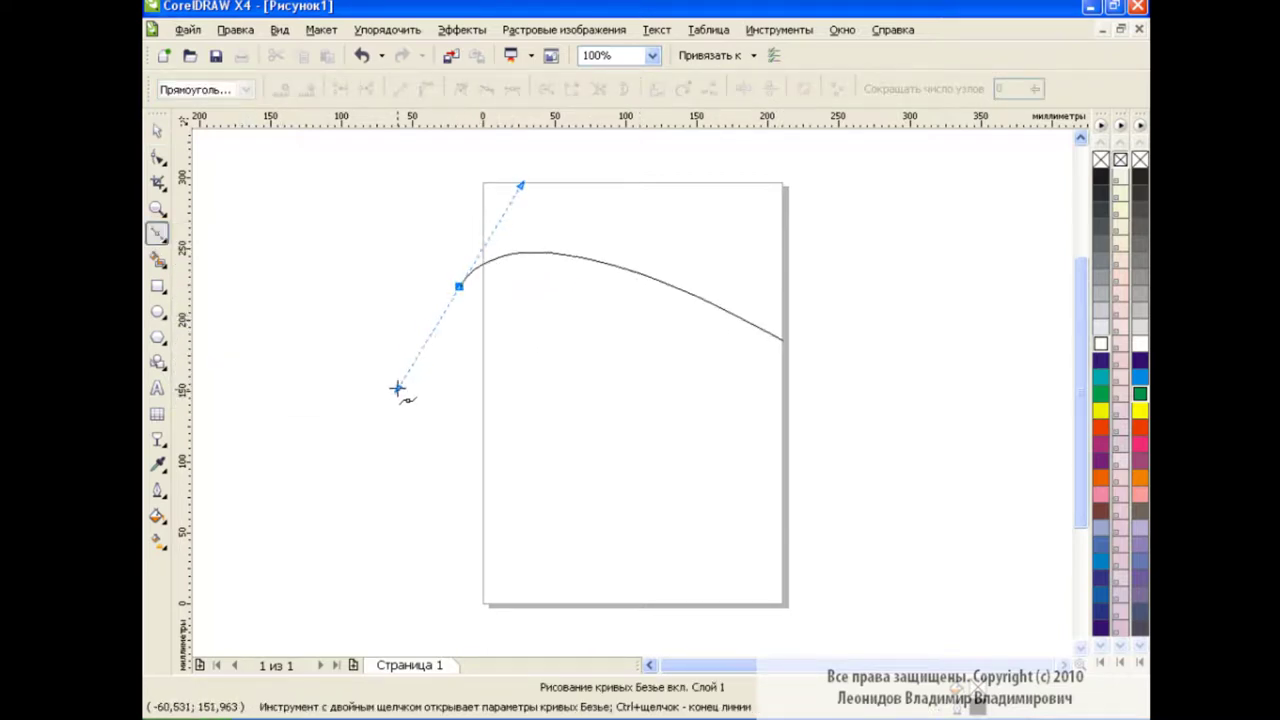
pyautogui.click(782, 341)
# Drag a node handle with the Shape tool to reshape the teardrop into a thin arch
pyautogui.click(157, 157)
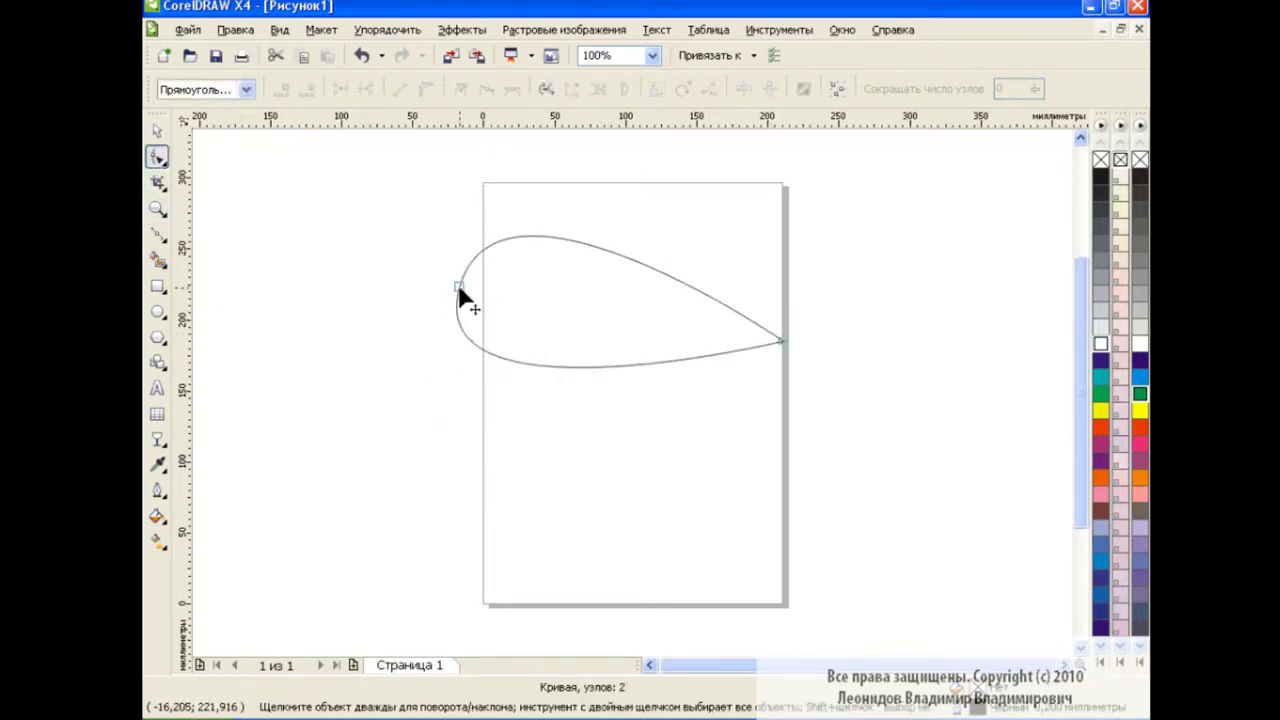
pyautogui.click(459, 287)
pyautogui.moveTo(423, 437)
pyautogui.mouseDown()
pyautogui.moveTo(551, 271)
pyautogui.moveTo(529, 194)
pyautogui.moveTo(502, 185)
pyautogui.moveTo(520, 189)
pyautogui.mouseUp()
pyautogui.click(157, 131)
# Move the arch up-left and paste copies scaled narrower and shorter into a nested cluster
pyautogui.click(645, 289)
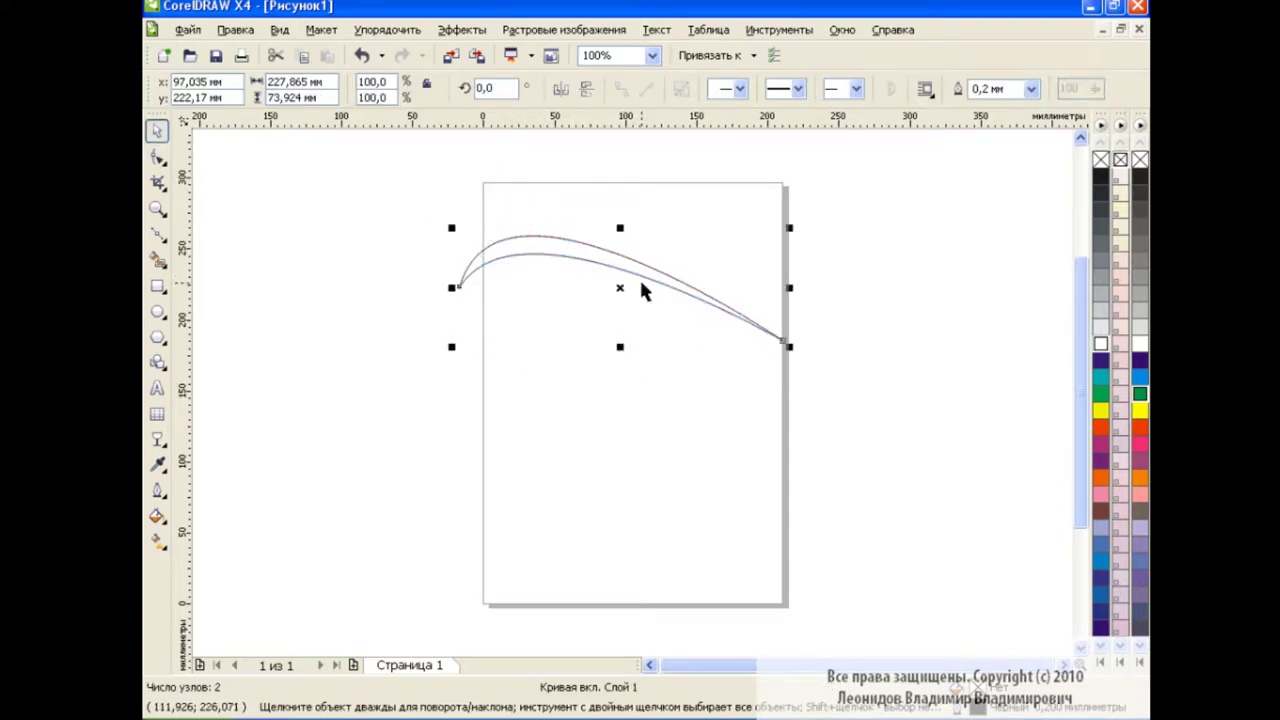
pyautogui.moveTo(620, 287)
pyautogui.mouseDown()
pyautogui.moveTo(523, 260)
pyautogui.moveTo(534, 288)
pyautogui.mouseUp()
pyautogui.click(303, 55)
pyautogui.moveTo(702, 288); pyautogui.dragTo(674, 288)
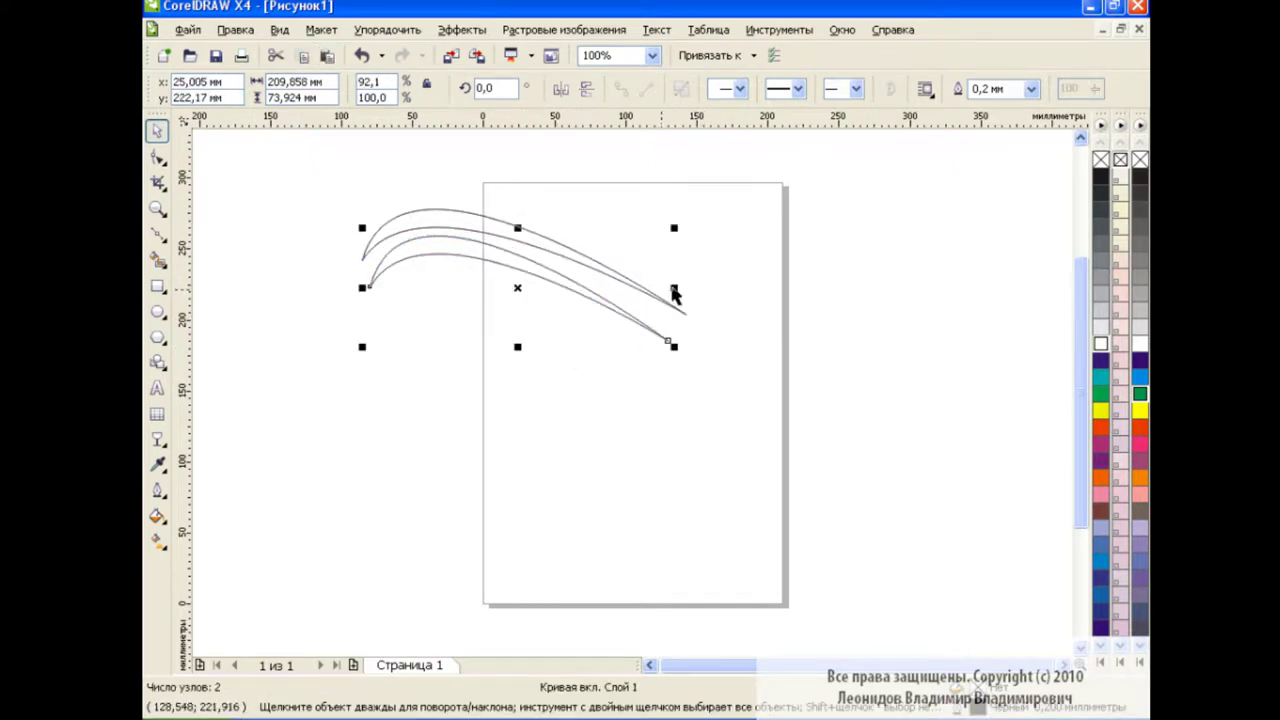
pyautogui.moveTo(517, 347); pyautogui.dragTo(517, 320)
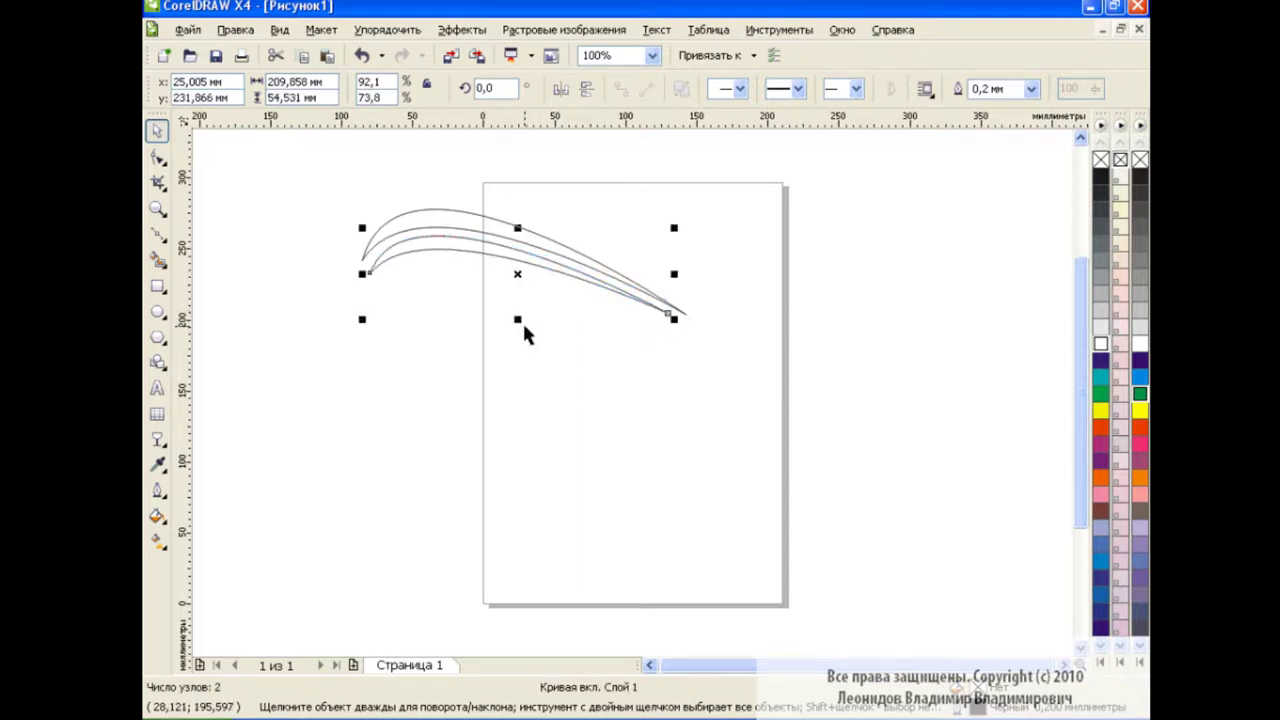
# Paste another copy of the arch and drag it down onto the page
pyautogui.click(758, 333)
pyautogui.click(324, 55)
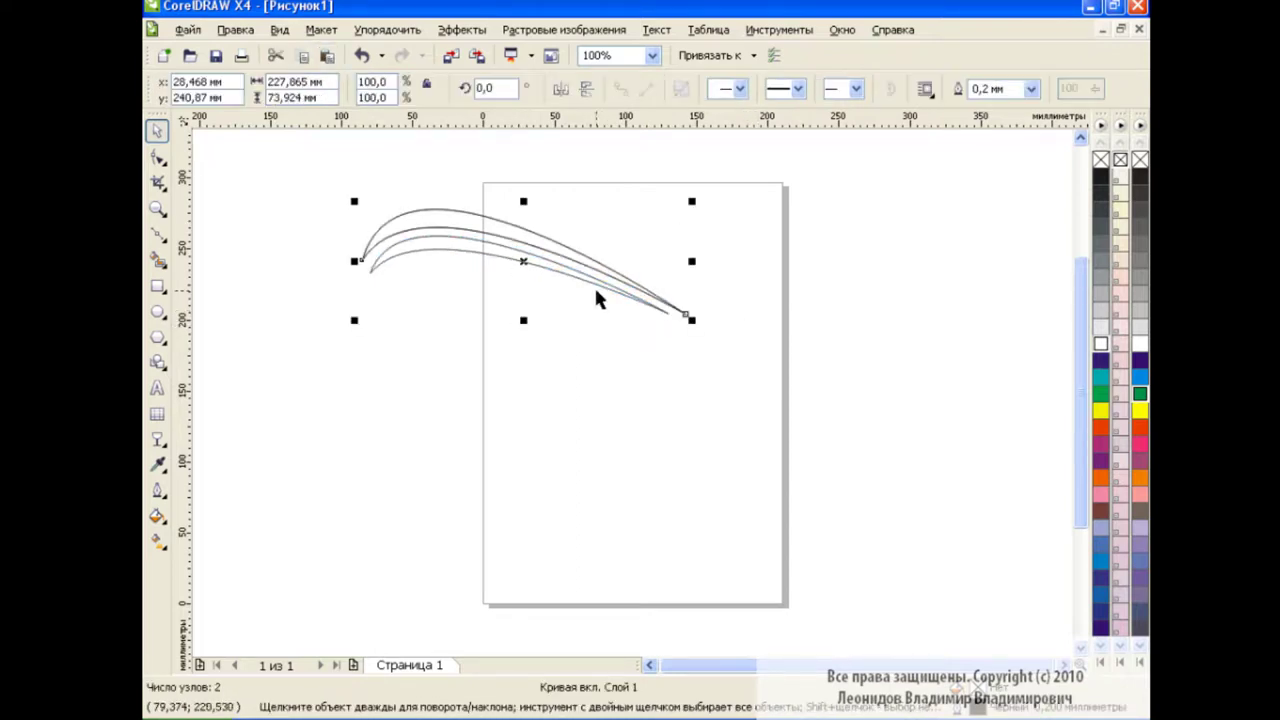
pyautogui.moveTo(522, 257); pyautogui.dragTo(616, 386)
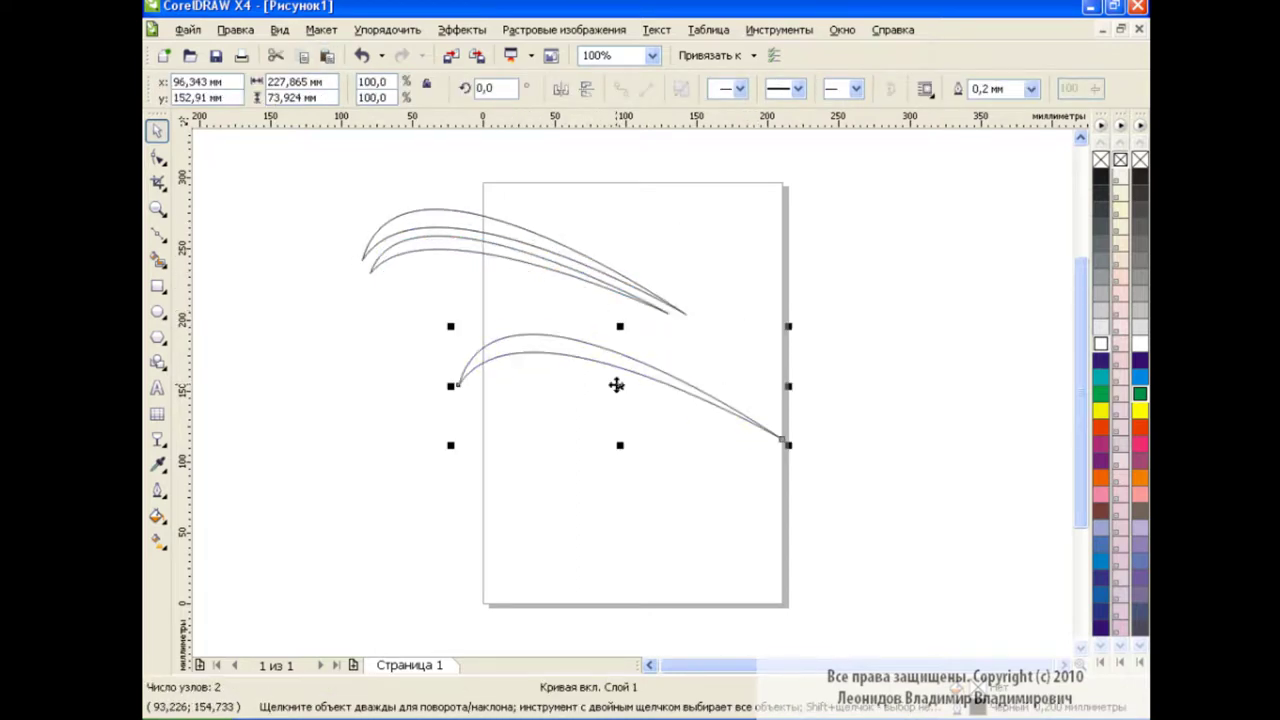
# Mirror the lower arch horizontally and rotate it to stand almost upright
pyautogui.click(561, 88)
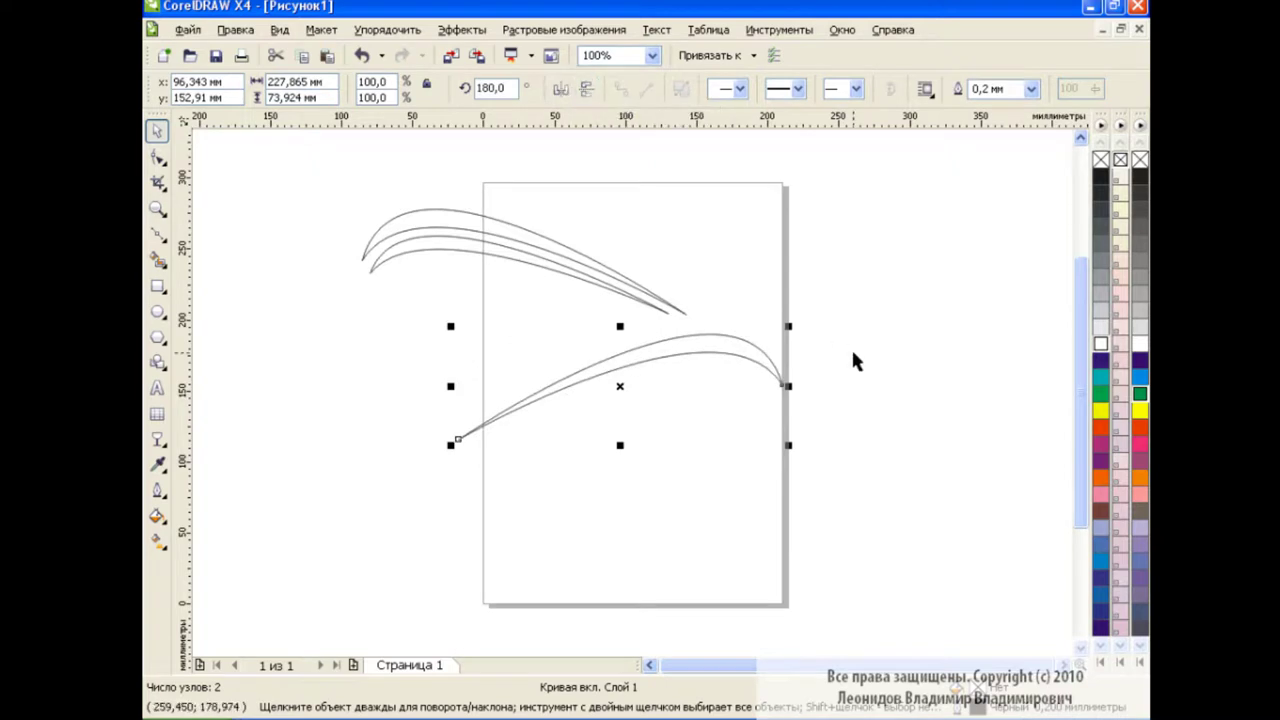
pyautogui.click(621, 387)
pyautogui.moveTo(451, 445)
pyautogui.mouseDown()
pyautogui.moveTo(671, 517)
pyautogui.moveTo(655, 528)
pyautogui.mouseUp()
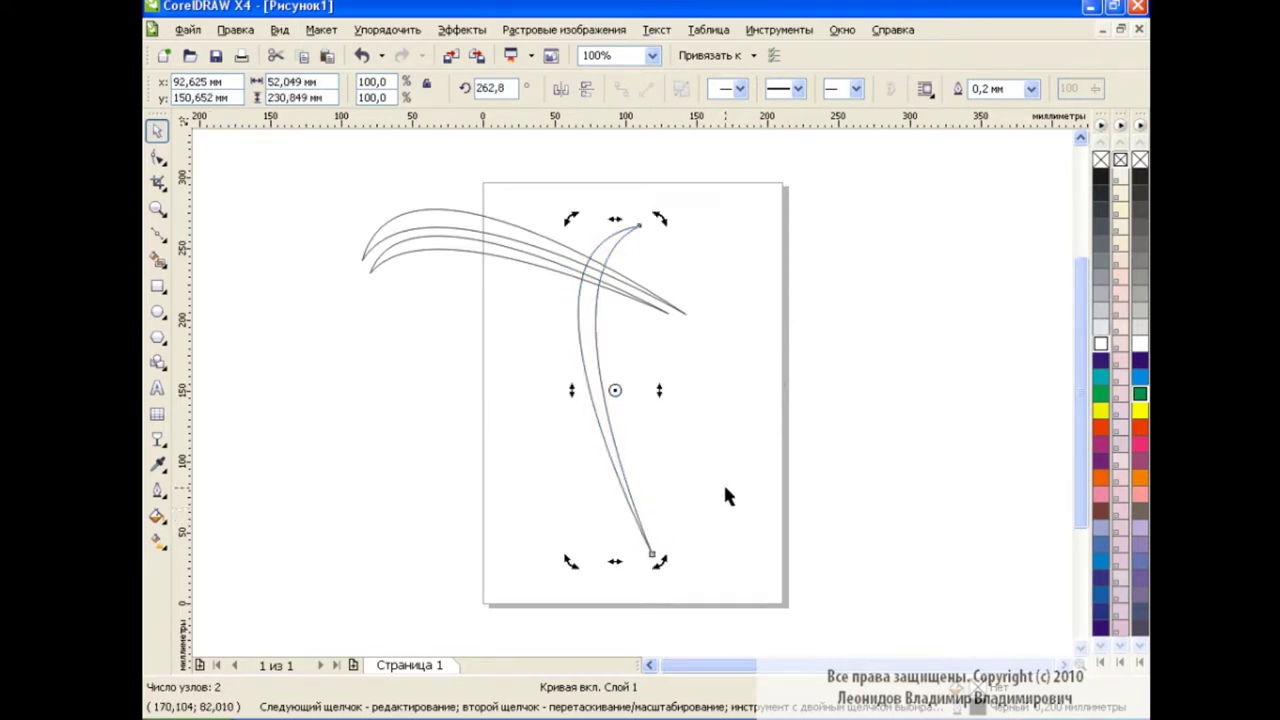
pyautogui.click(423, 422)
# Add a mirrored copy to form a teardrop, squash it to a third of its height, and lower it
pyautogui.click(585, 370)
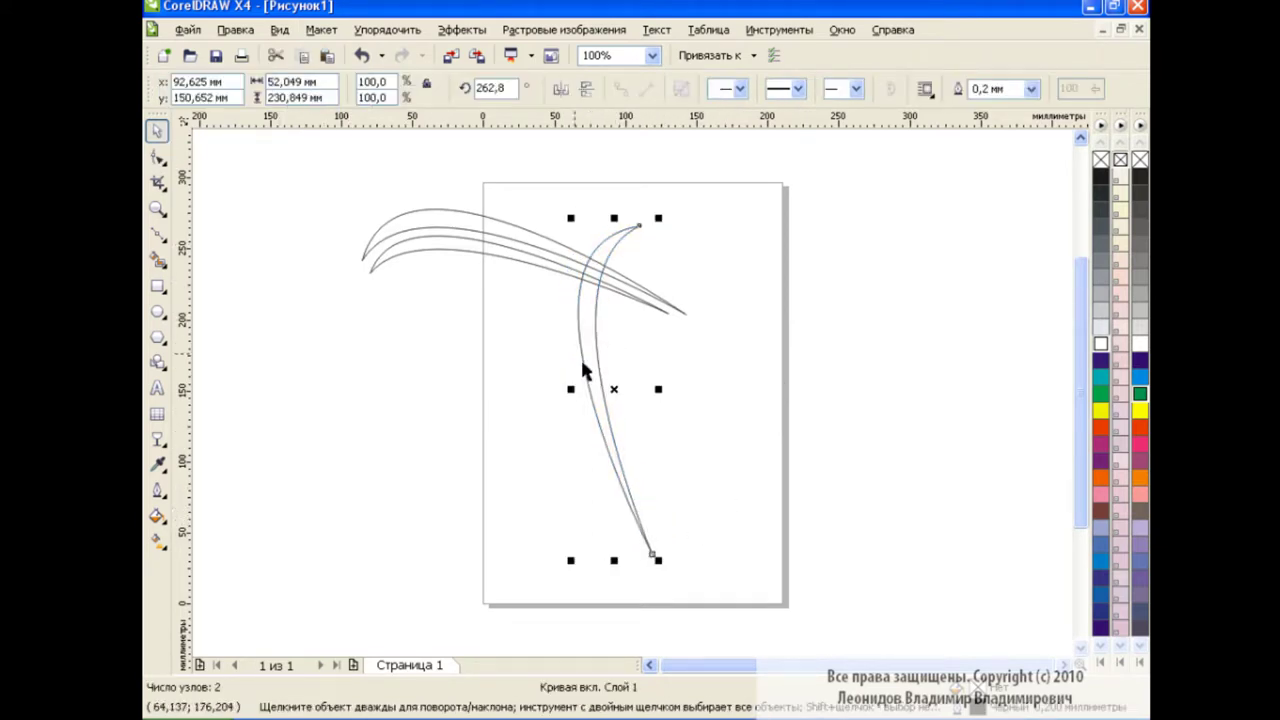
pyautogui.click(559, 89)
pyautogui.moveTo(626, 396); pyautogui.dragTo(693, 394)
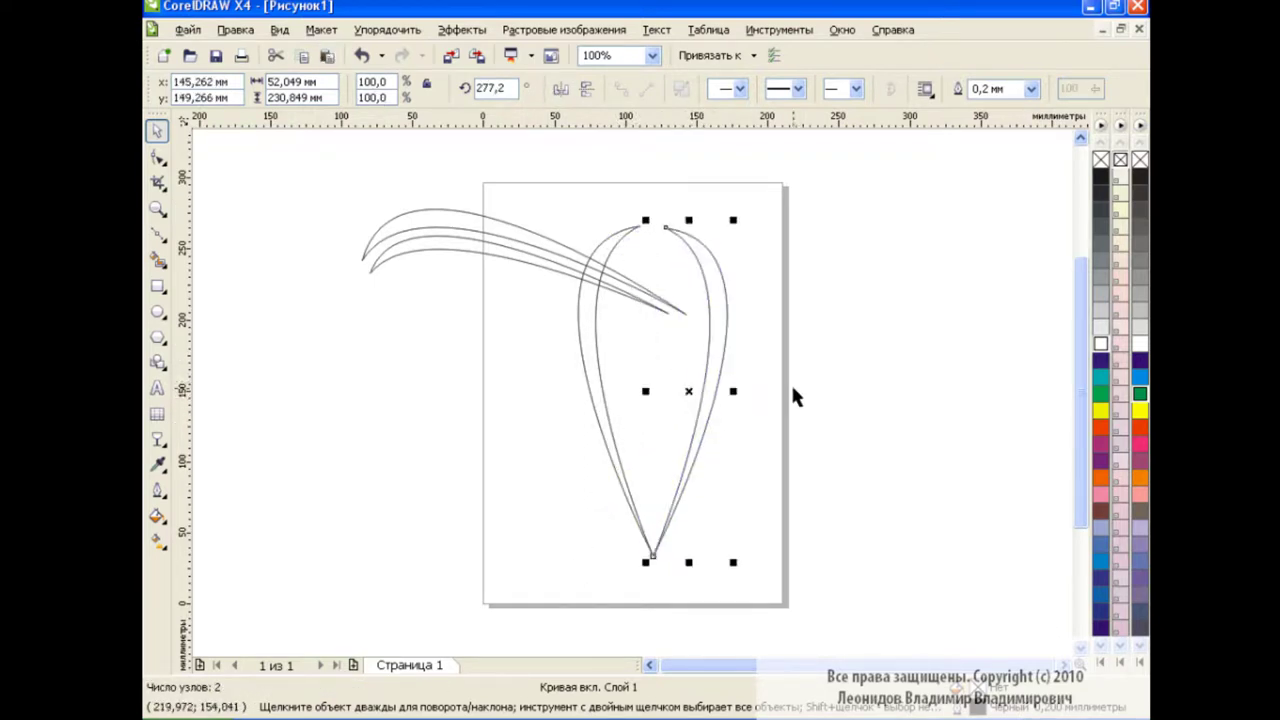
pyautogui.click(650, 280)
pyautogui.moveTo(787, 217)
pyautogui.mouseDown()
pyautogui.moveTo(530, 490)
pyautogui.moveTo(557, 594)
pyautogui.mouseUp()
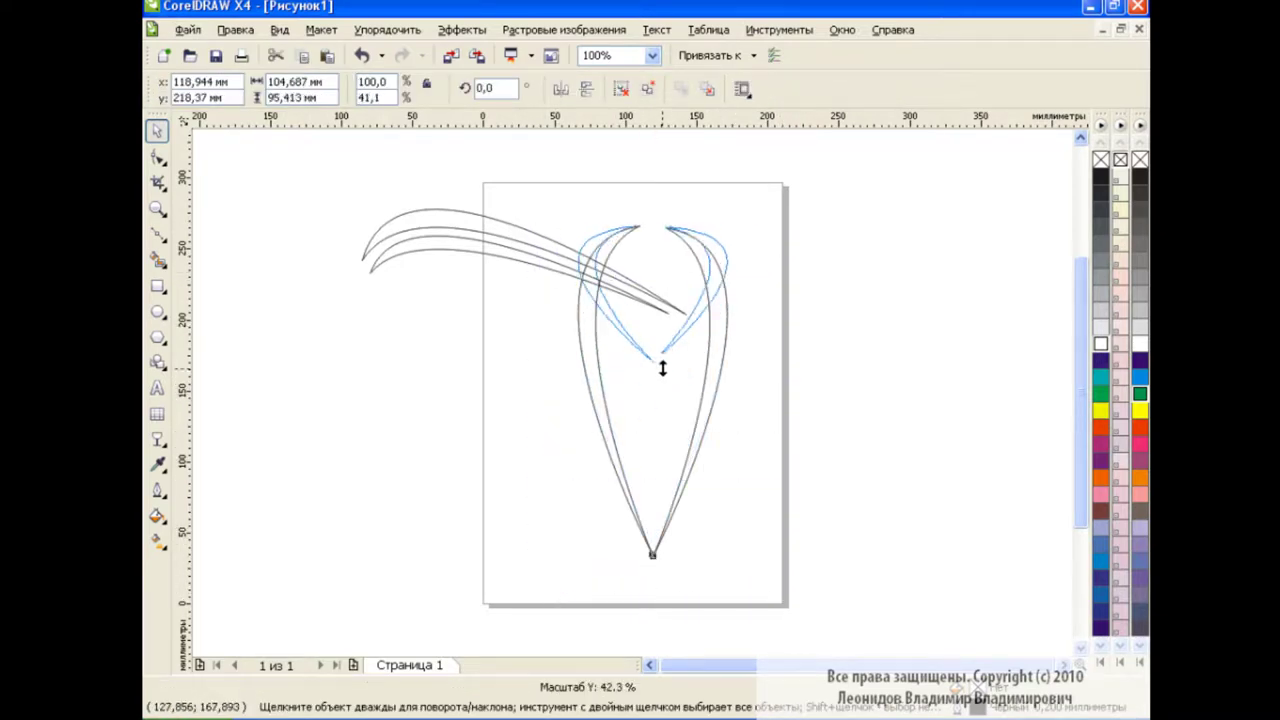
pyautogui.moveTo(651, 562); pyautogui.dragTo(652, 345)
pyautogui.moveTo(651, 284); pyautogui.dragTo(642, 416)
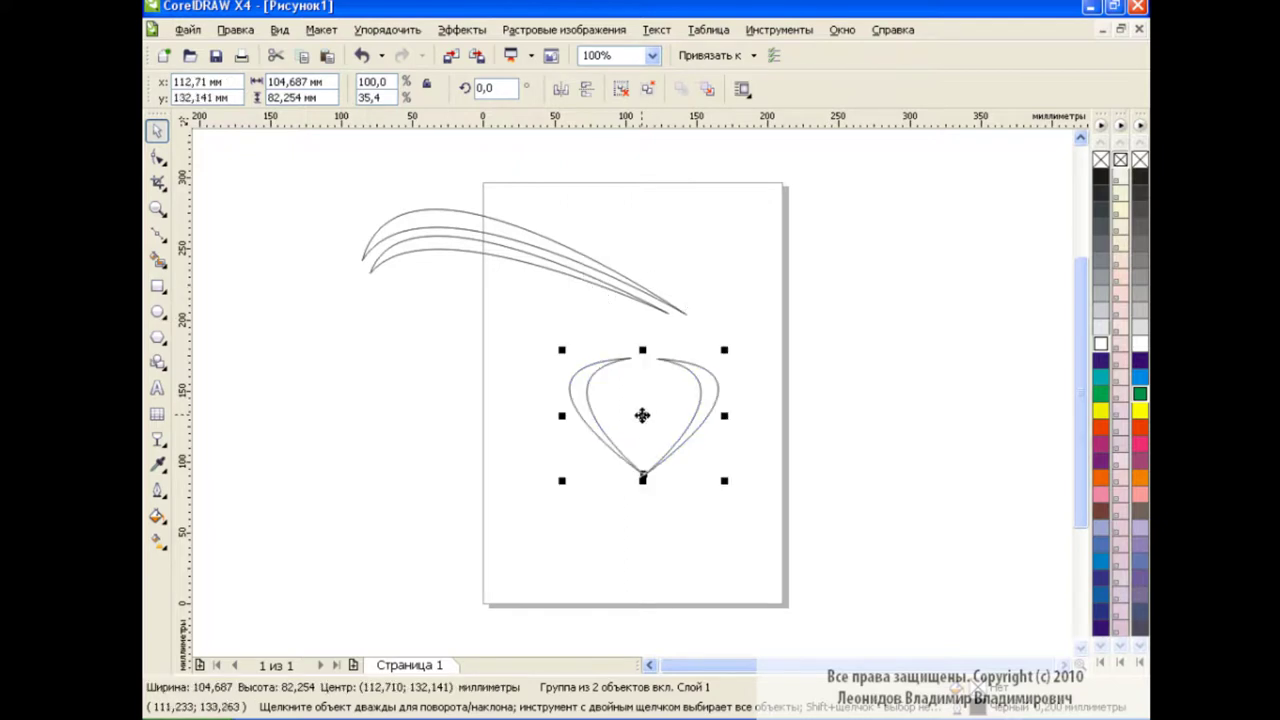
# Paste a narrower copy of the teardrop to the right of the page
pyautogui.click(326, 58)
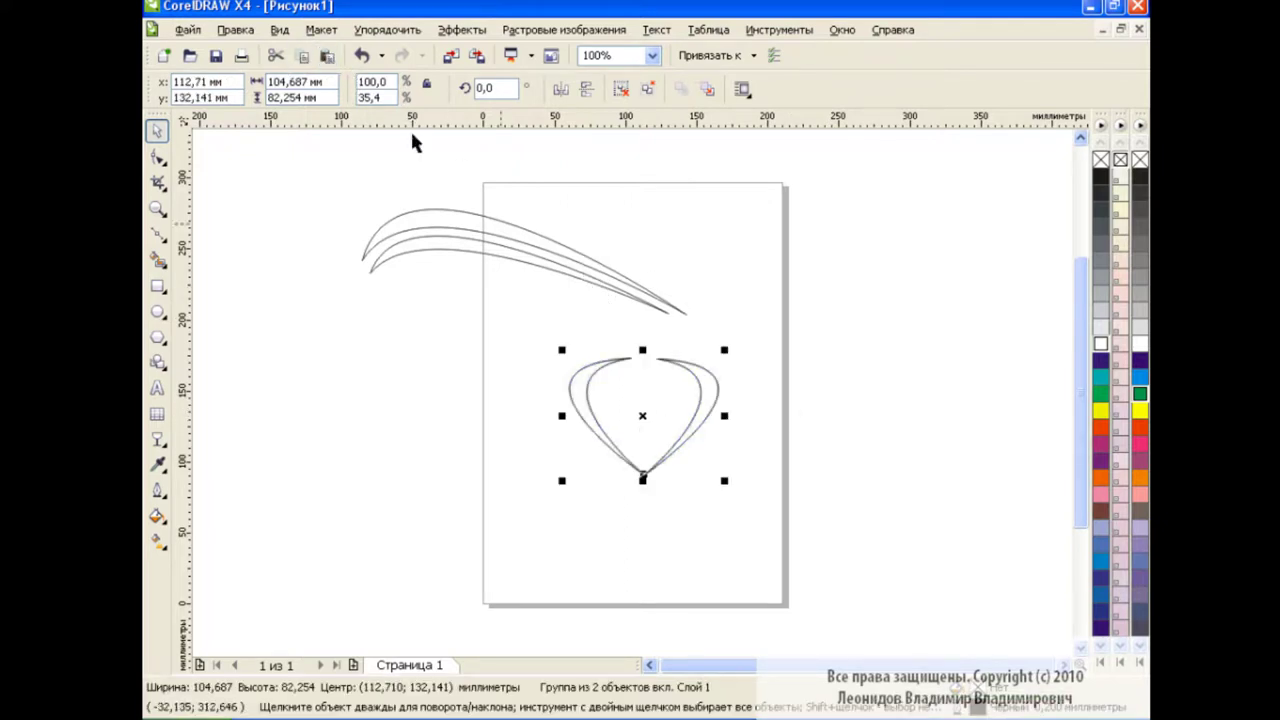
pyautogui.moveTo(640, 417); pyautogui.dragTo(926, 365)
pyautogui.moveTo(1012, 372)
pyautogui.mouseDown()
pyautogui.moveTo(892, 371)
pyautogui.moveTo(908, 370)
pyautogui.mouseUp()
pyautogui.click(995, 450)
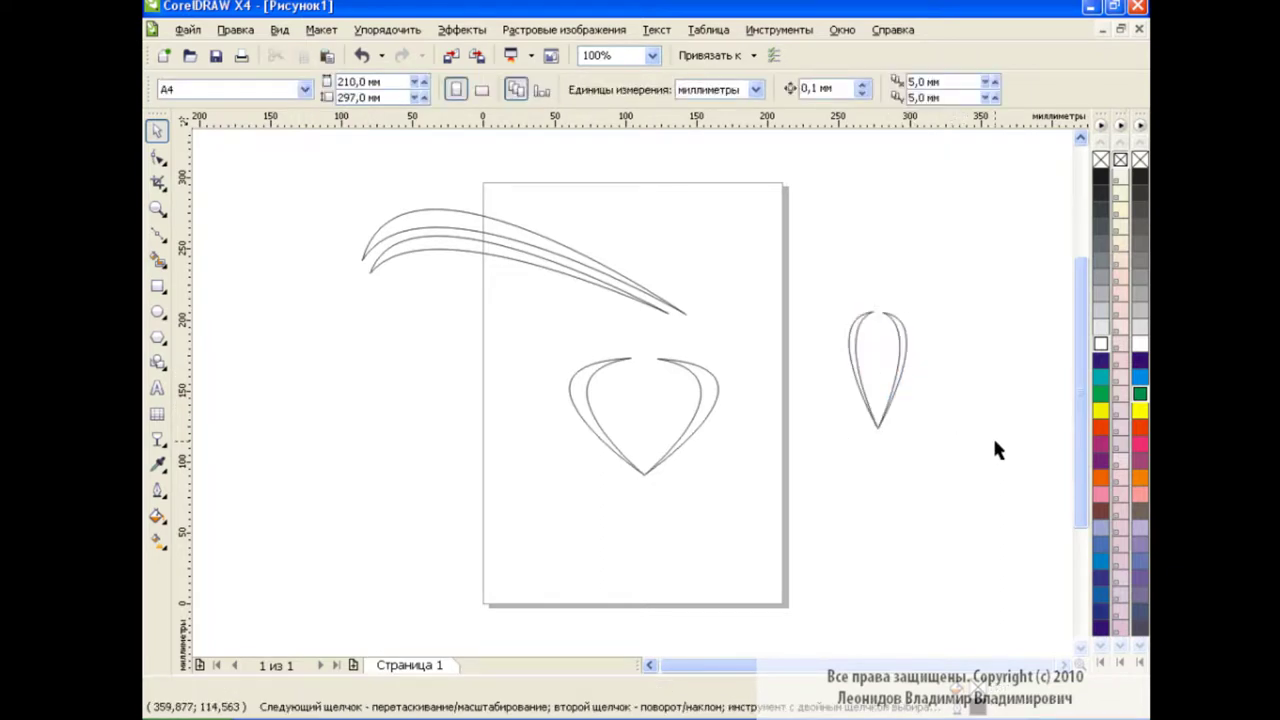
# Group the three arches, then duplicate, mirror horizontally and move the copy to the right
pyautogui.moveTo(330, 178); pyautogui.dragTo(741, 333)
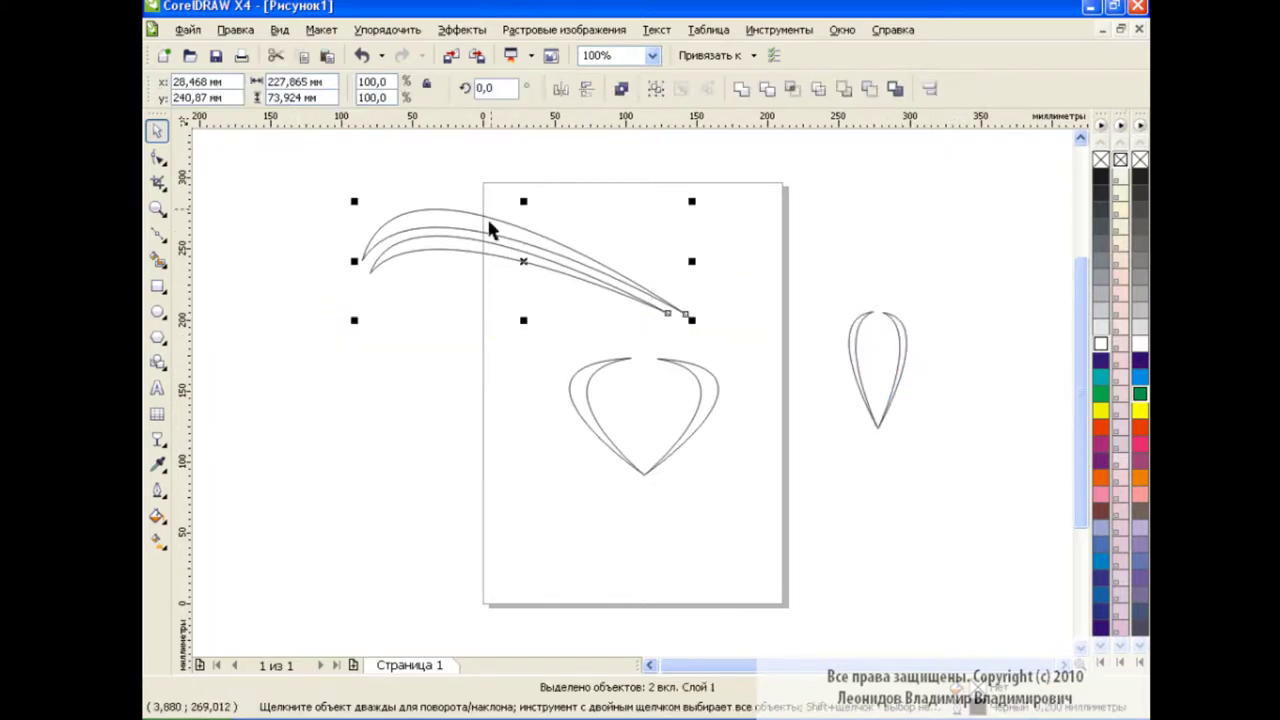
pyautogui.click(650, 88)
pyautogui.click(790, 283)
pyautogui.click(529, 261)
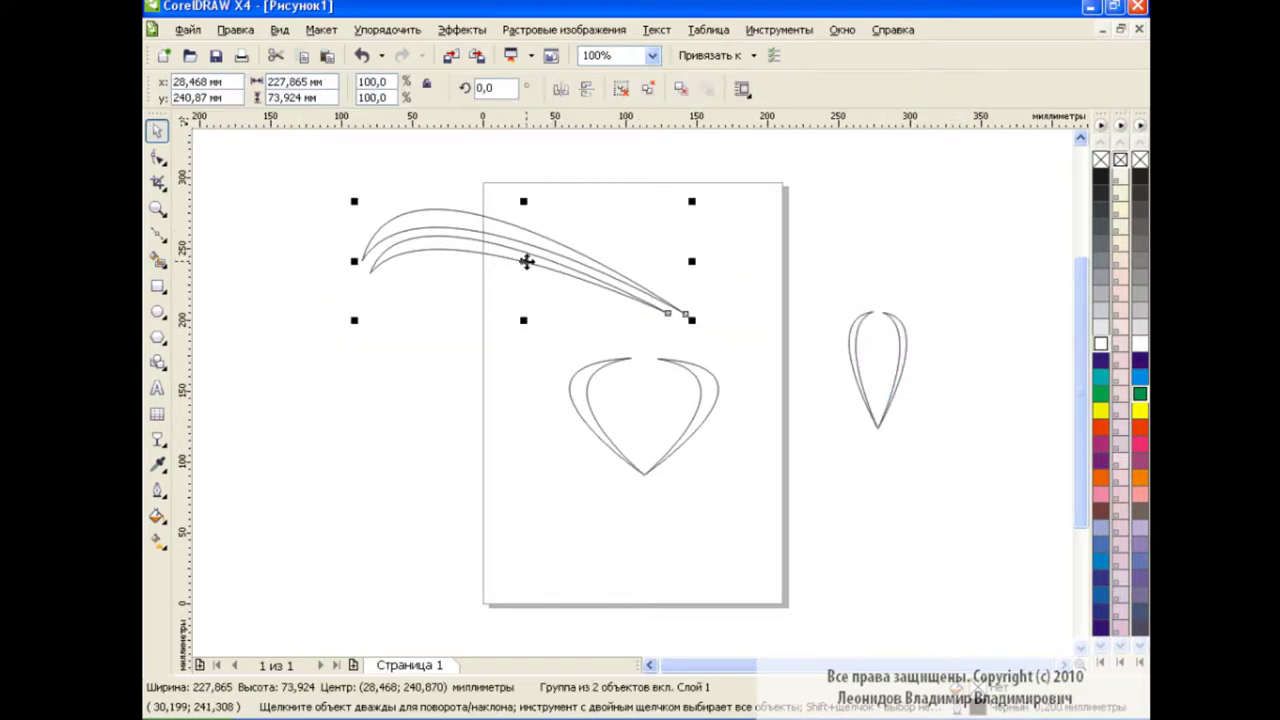
pyautogui.moveTo(529, 261); pyautogui.dragTo(464, 243)
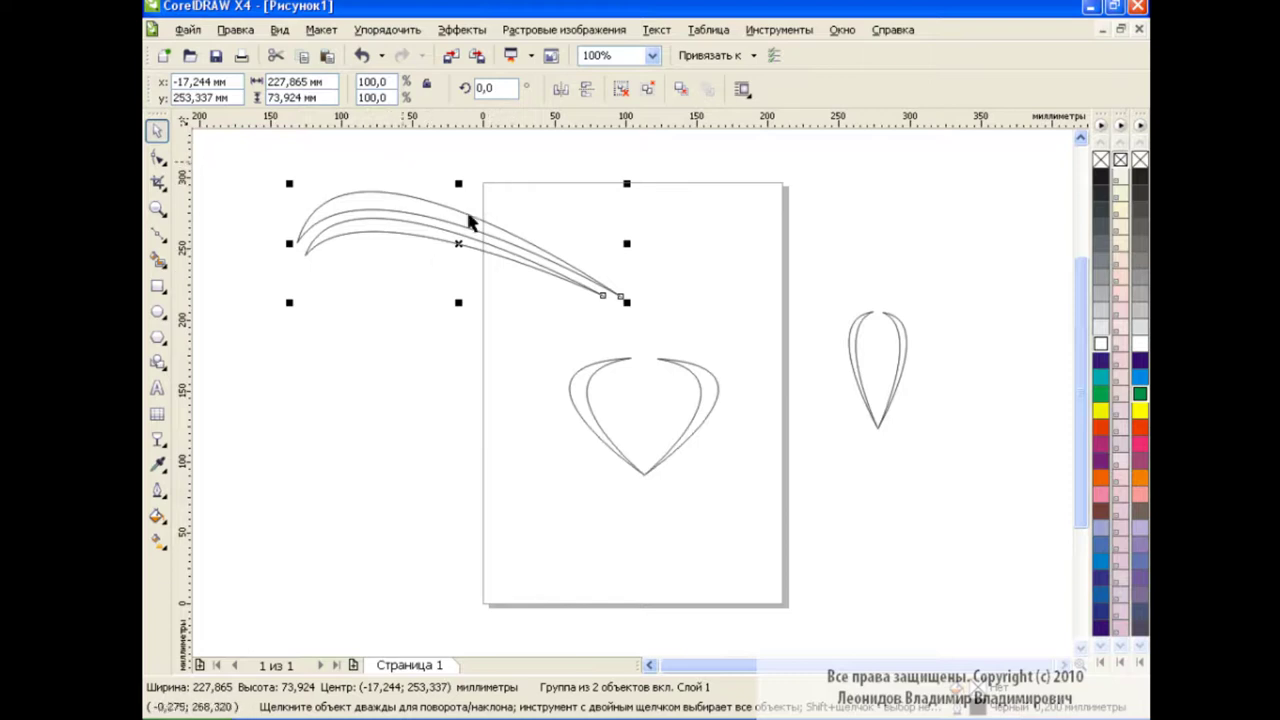
pyautogui.click(303, 55)
pyautogui.click(560, 88)
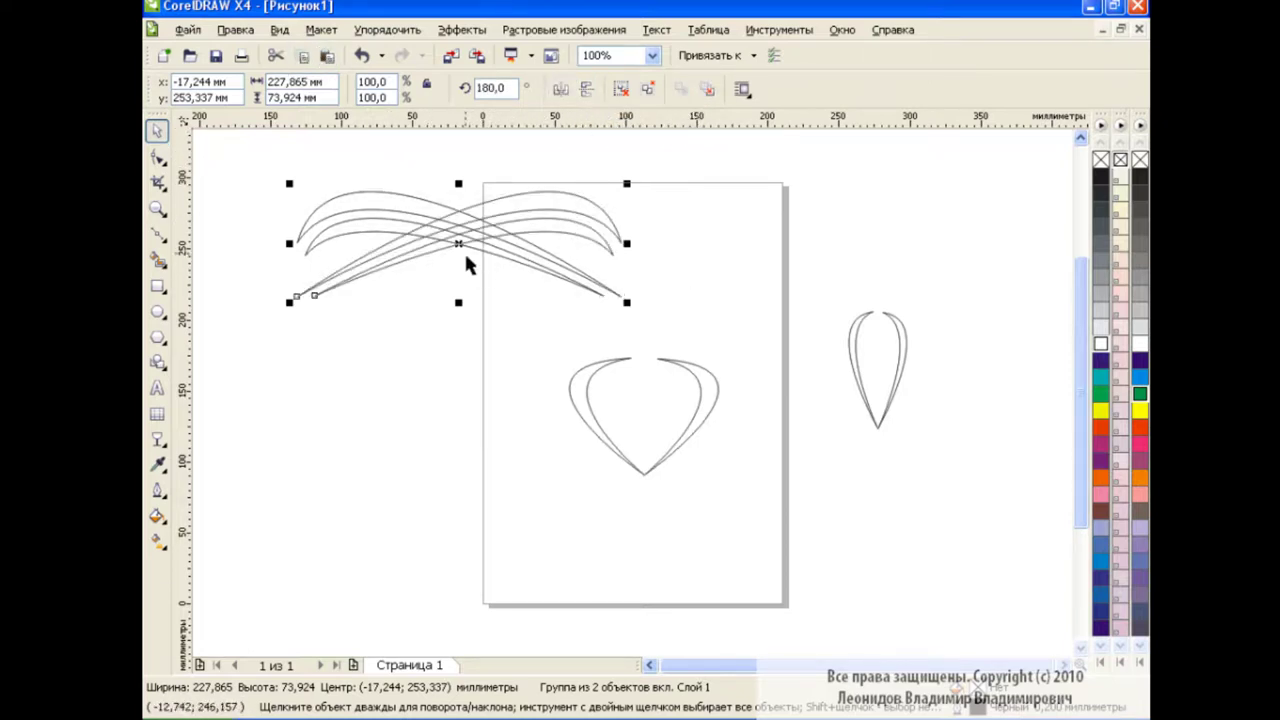
pyautogui.moveTo(465, 258); pyautogui.dragTo(867, 259)
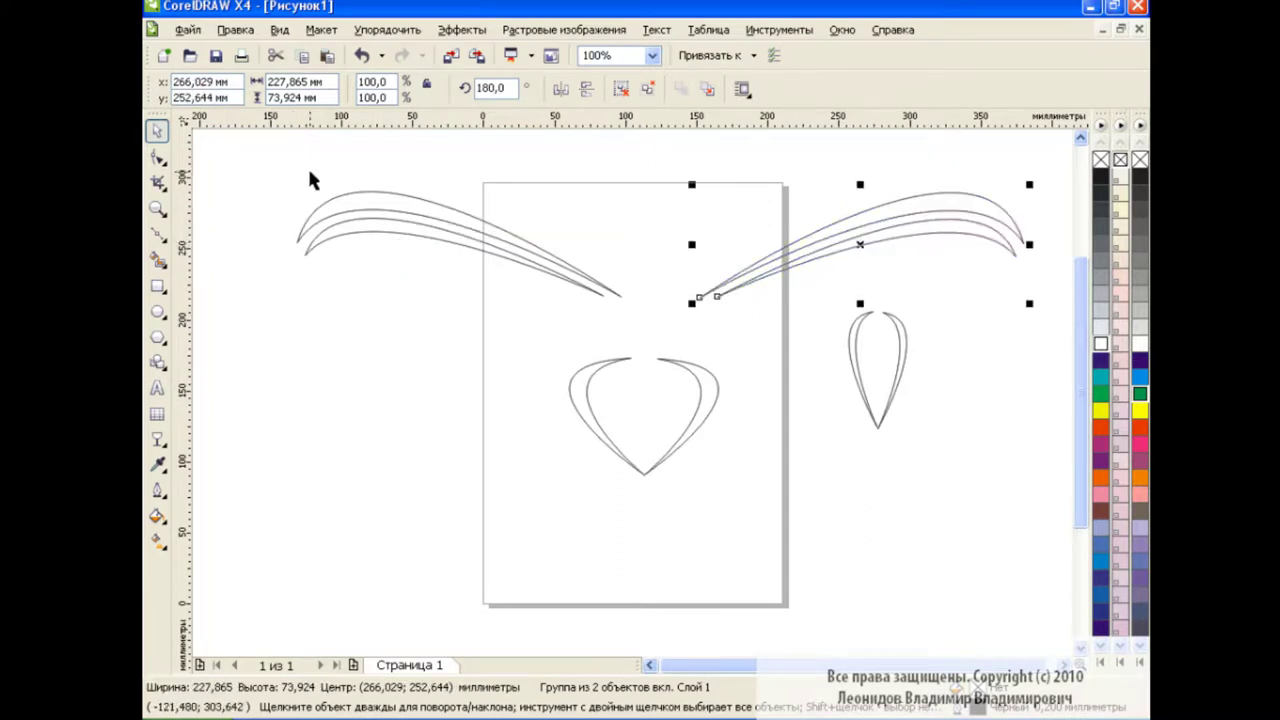
# Top-align the original and mirrored arch clusters with Align and Distribute
pyautogui.moveTo(268, 152); pyautogui.dragTo(935, 300)
pyautogui.click(929, 88)
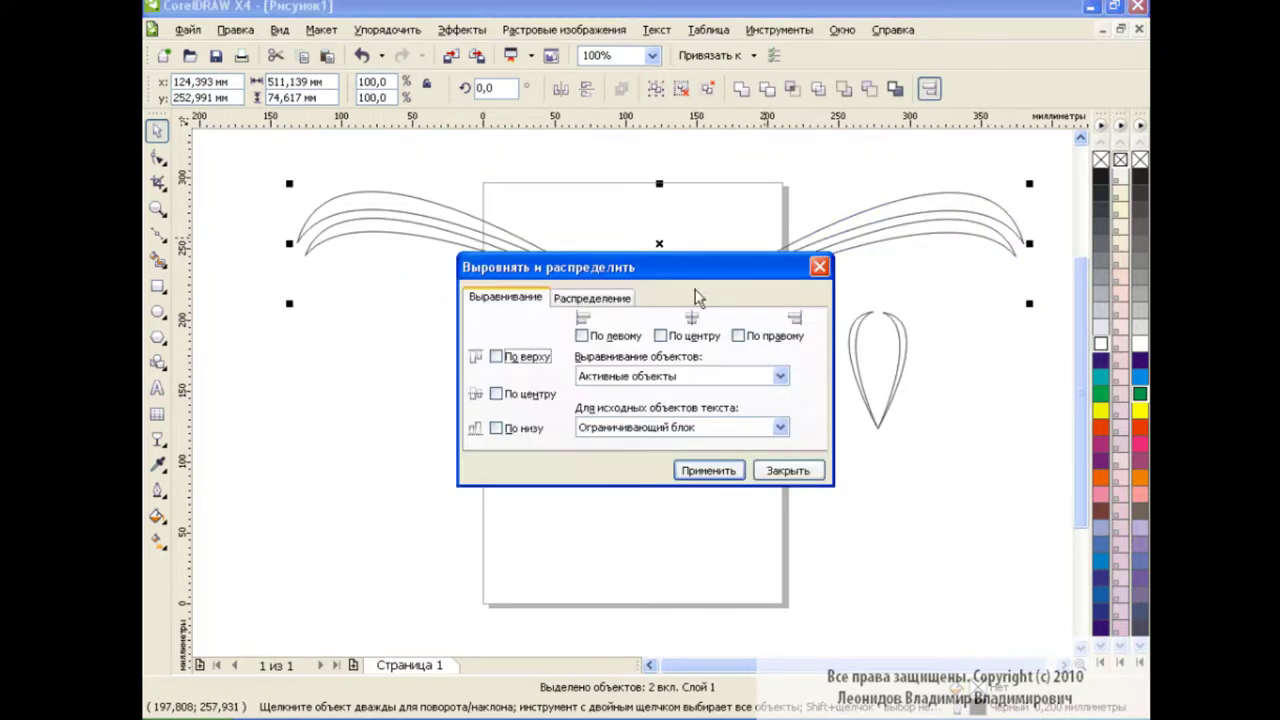
pyautogui.click(496, 356)
pyautogui.click(708, 470)
pyautogui.click(787, 470)
pyautogui.click(809, 492)
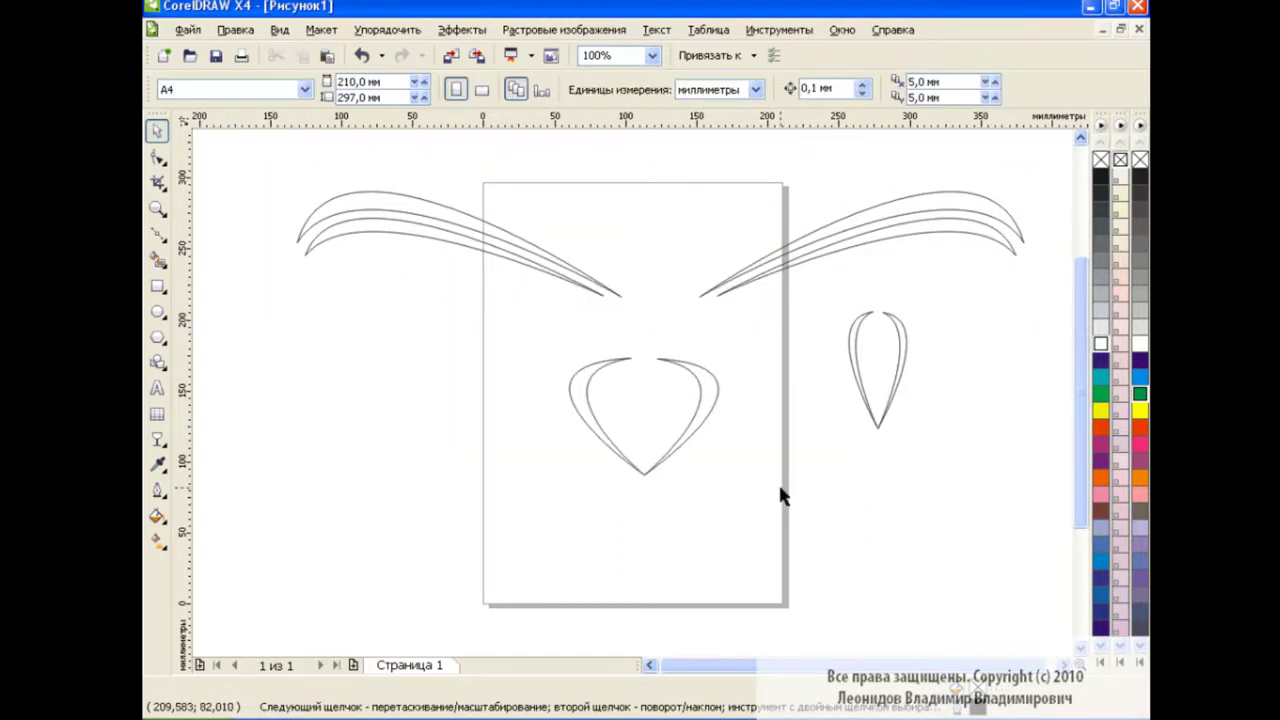
# Copy the drop shape and place the copy in the middle of the heart
pyautogui.moveTo(889, 375); pyautogui.dragTo(855, 381)
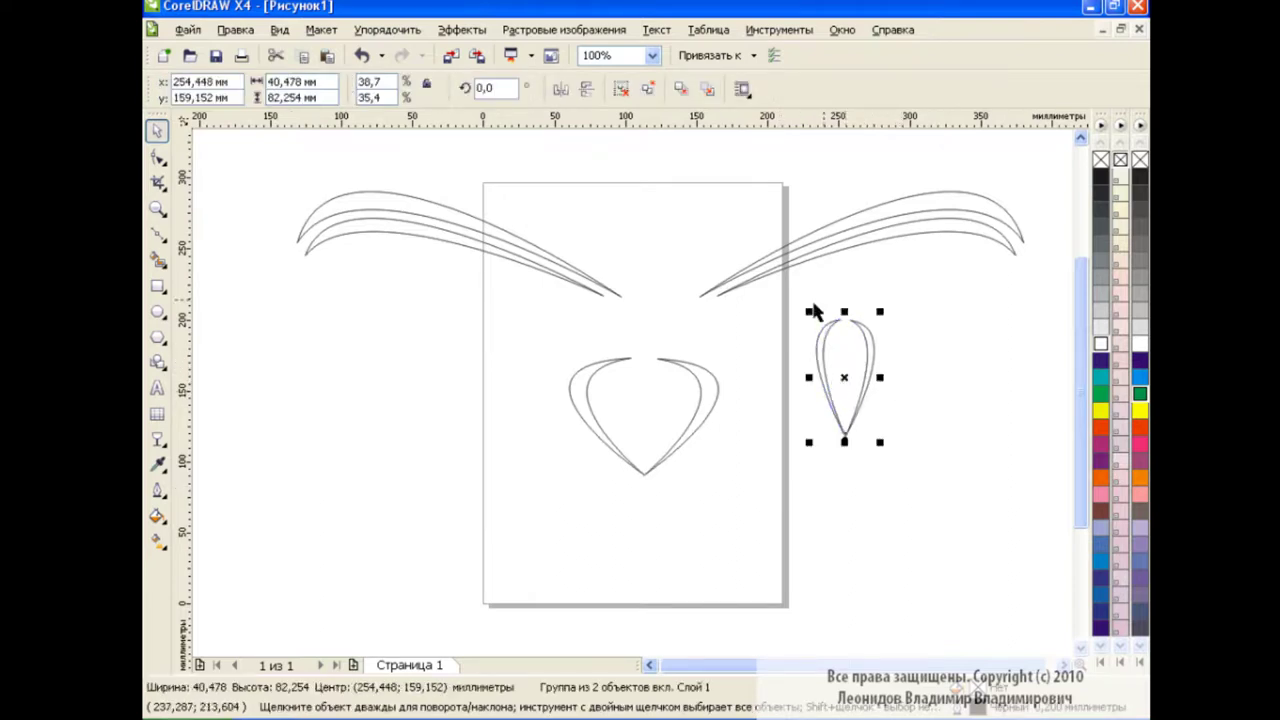
pyautogui.click(303, 55)
pyautogui.click(327, 55)
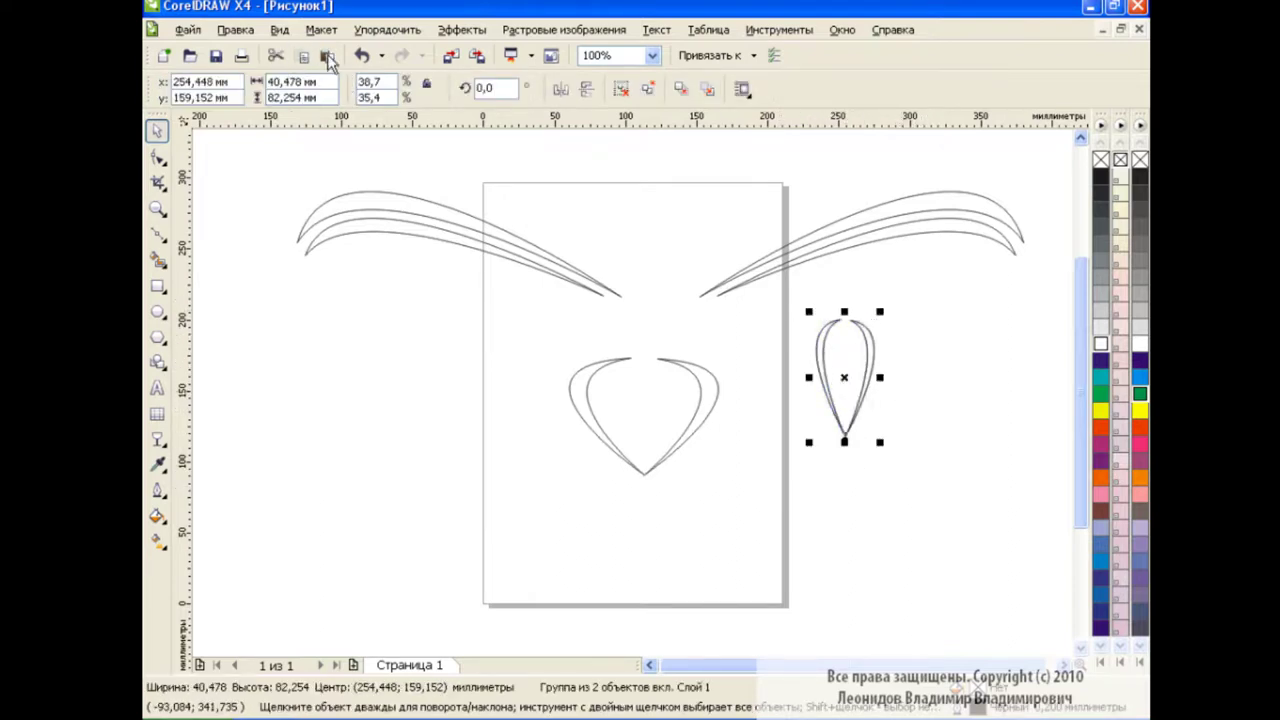
pyautogui.moveTo(840, 376)
pyautogui.mouseDown()
pyautogui.moveTo(651, 400)
pyautogui.moveTo(642, 415)
pyautogui.mouseUp()
# Rotate a drop shape 30° and move it onto the tulip
pyautogui.click(862, 385)
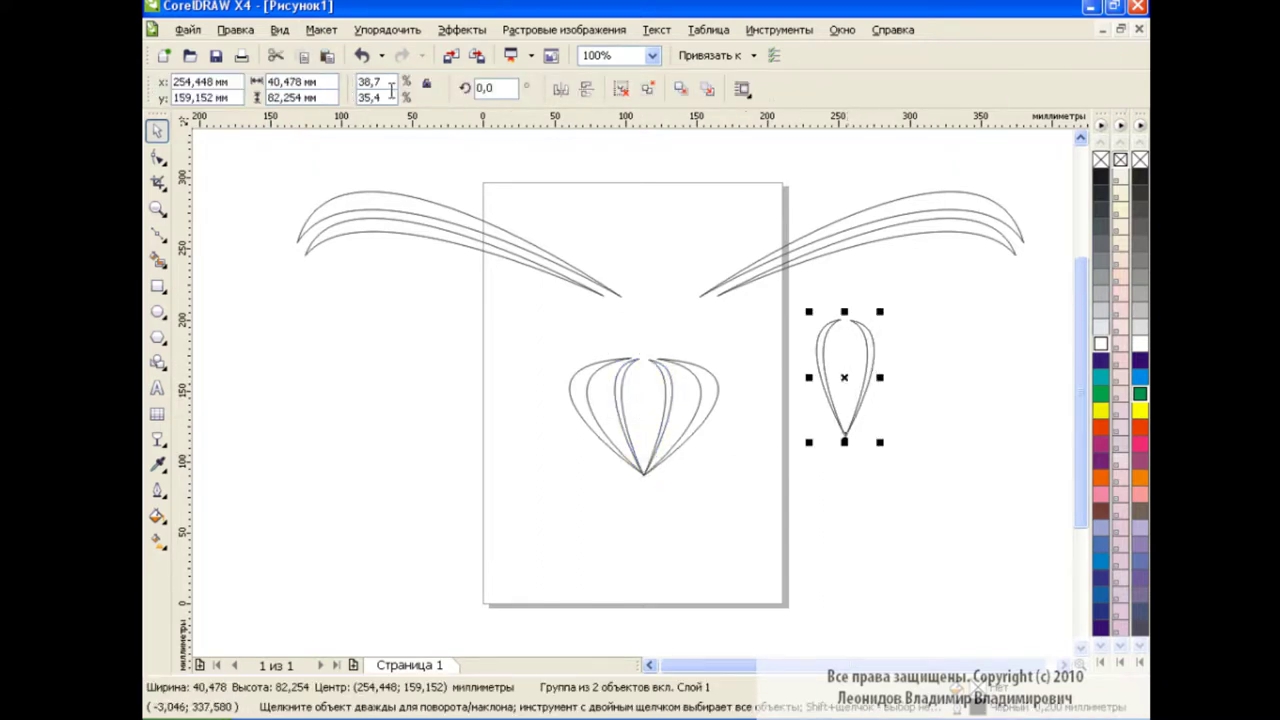
pyautogui.moveTo(843, 379)
pyautogui.mouseDown()
pyautogui.moveTo(748, 428)
pyautogui.moveTo(742, 463)
pyautogui.mouseUp()
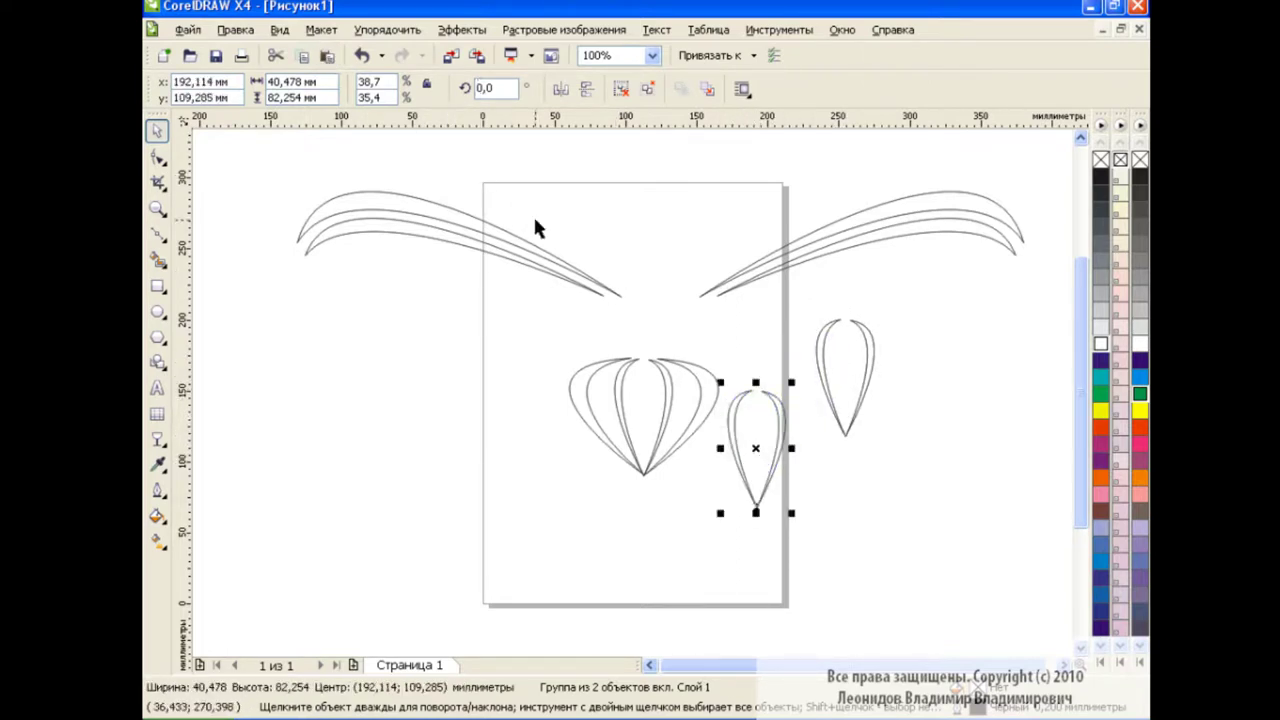
pyautogui.write('30')
pyautogui.press('Return')
pyautogui.click(866, 353)
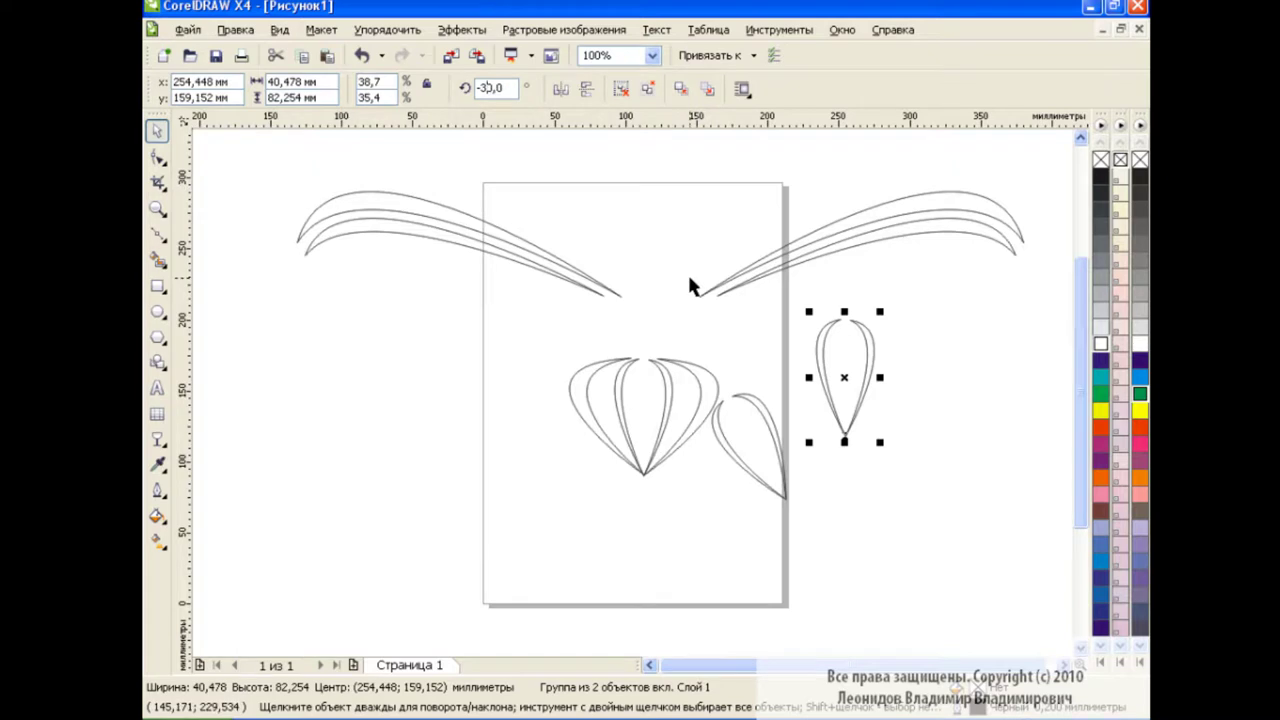
pyautogui.press('Return')
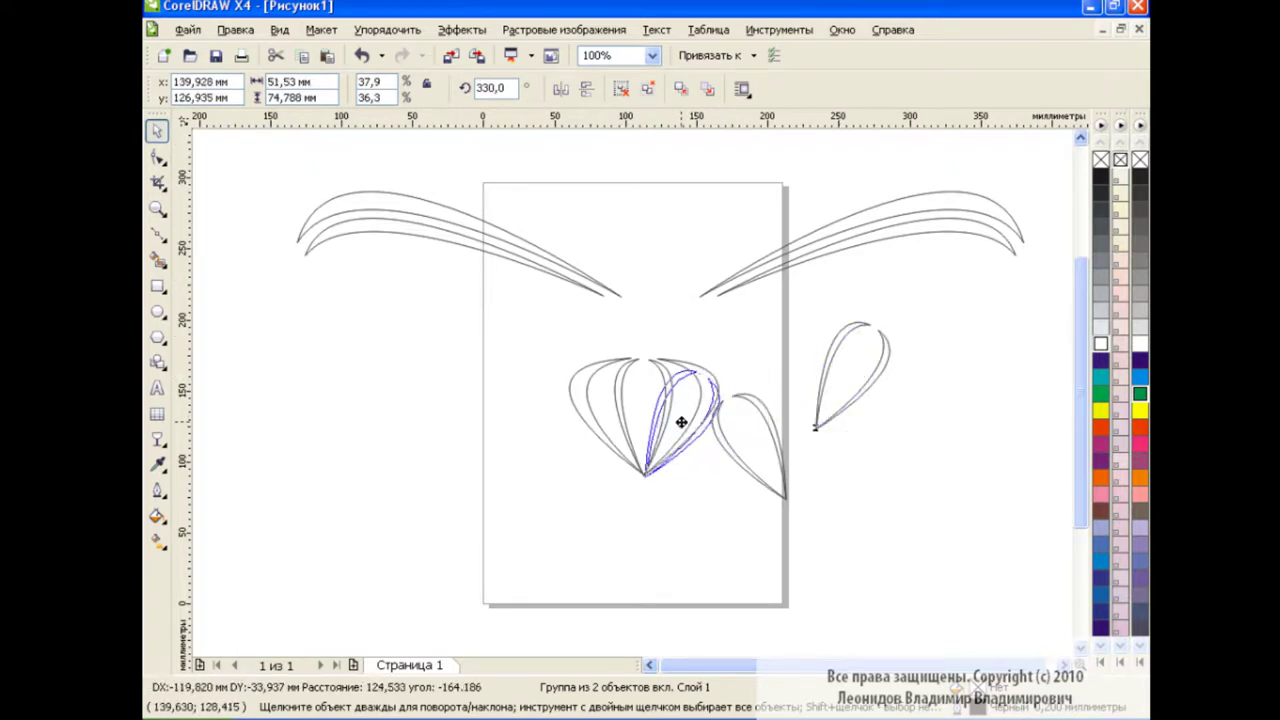
pyautogui.moveTo(868, 384)
pyautogui.mouseDown()
pyautogui.moveTo(697, 431)
pyautogui.moveTo(607, 423)
pyautogui.mouseUp()
# Place the last drop on the tulip, then move the bud up between the swirls
pyautogui.click(898, 444)
pyautogui.click(751, 448)
pyautogui.click(817, 437)
pyautogui.moveTo(560, 338); pyautogui.dragTo(766, 500)
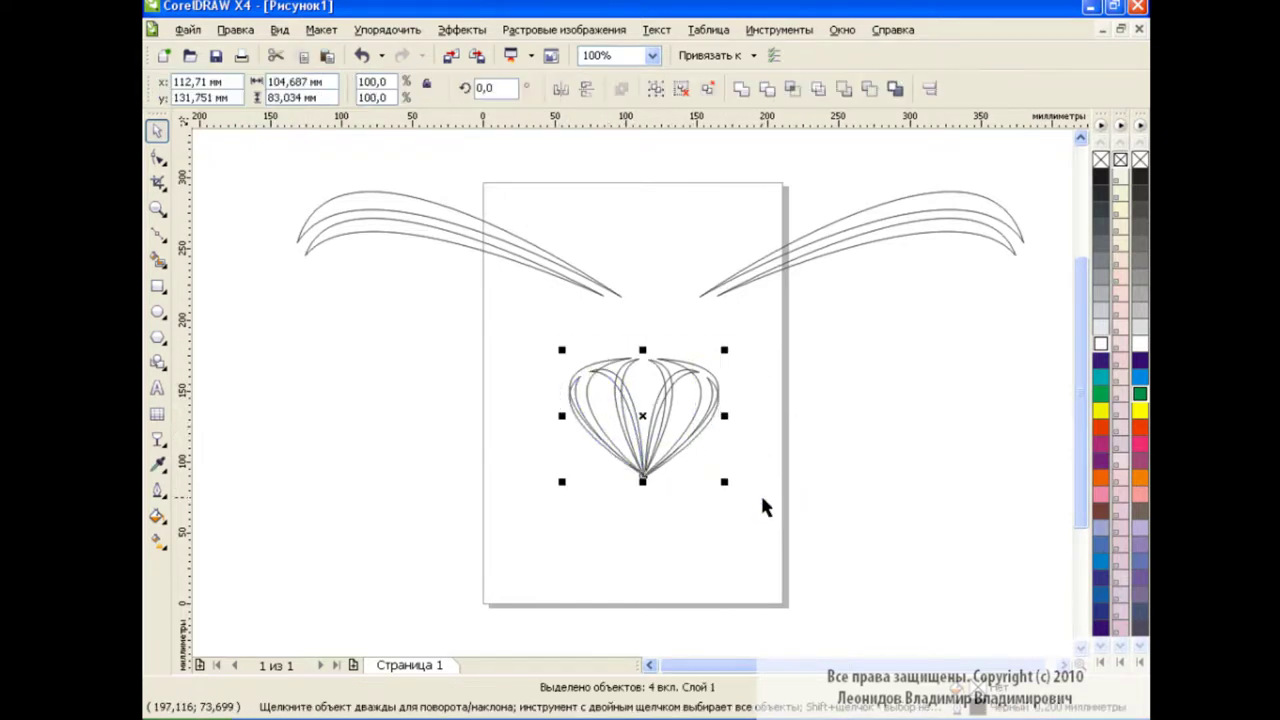
pyautogui.click(745, 432)
pyautogui.moveTo(643, 422); pyautogui.dragTo(653, 263)
# Group the top ornament, then move a vertically mirrored copy to the page bottom
pyautogui.click(786, 367)
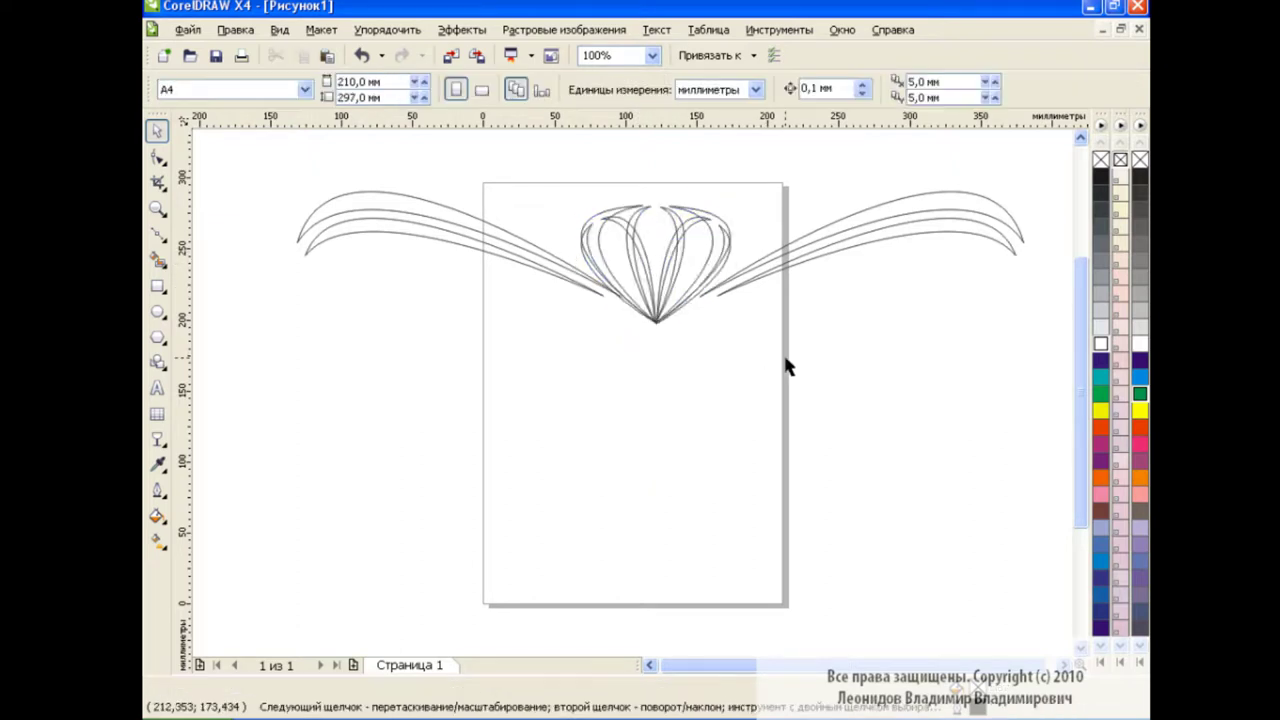
pyautogui.moveTo(271, 143)
pyautogui.mouseDown()
pyautogui.moveTo(603, 314)
pyautogui.moveTo(1040, 360)
pyautogui.mouseUp()
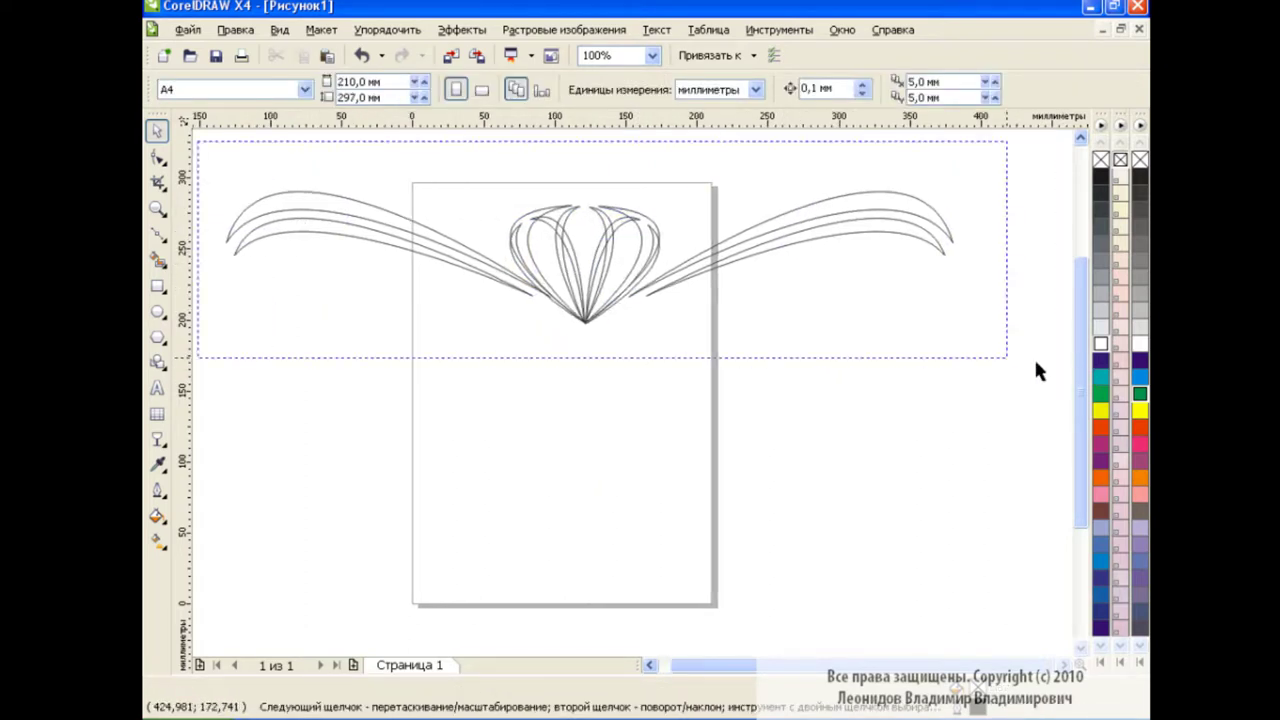
pyautogui.click(656, 88)
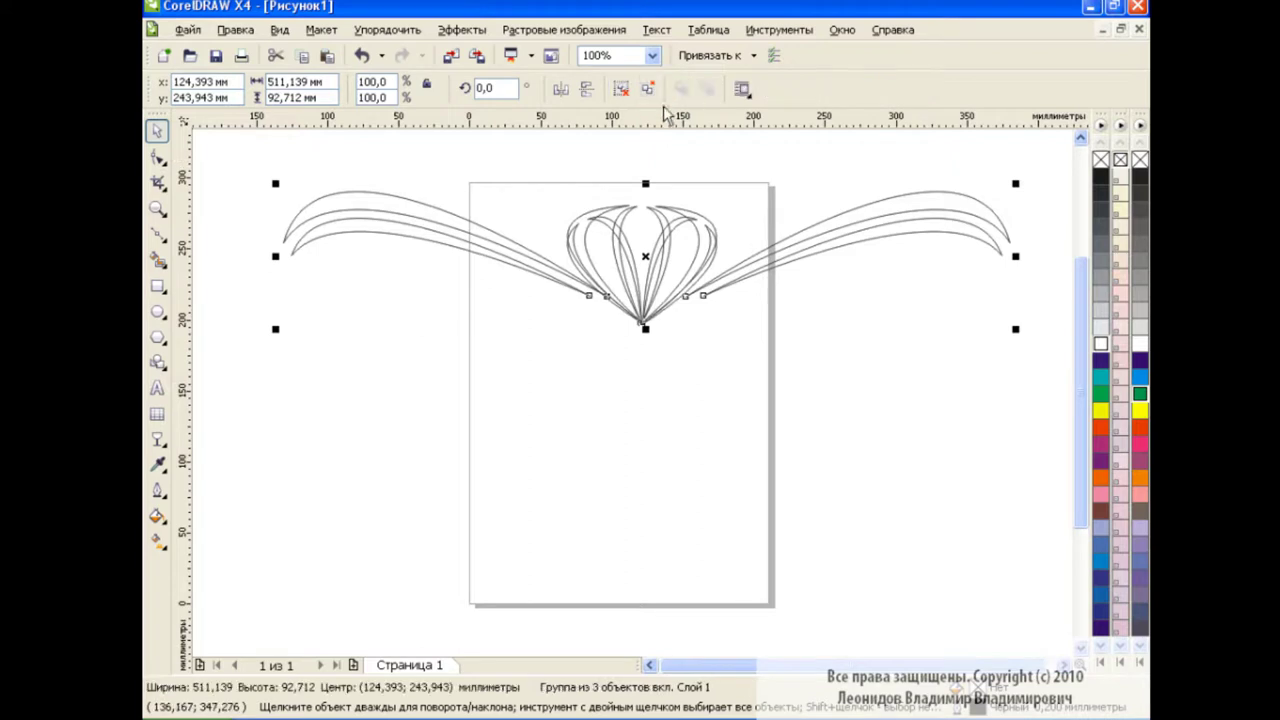
pyautogui.click(326, 57)
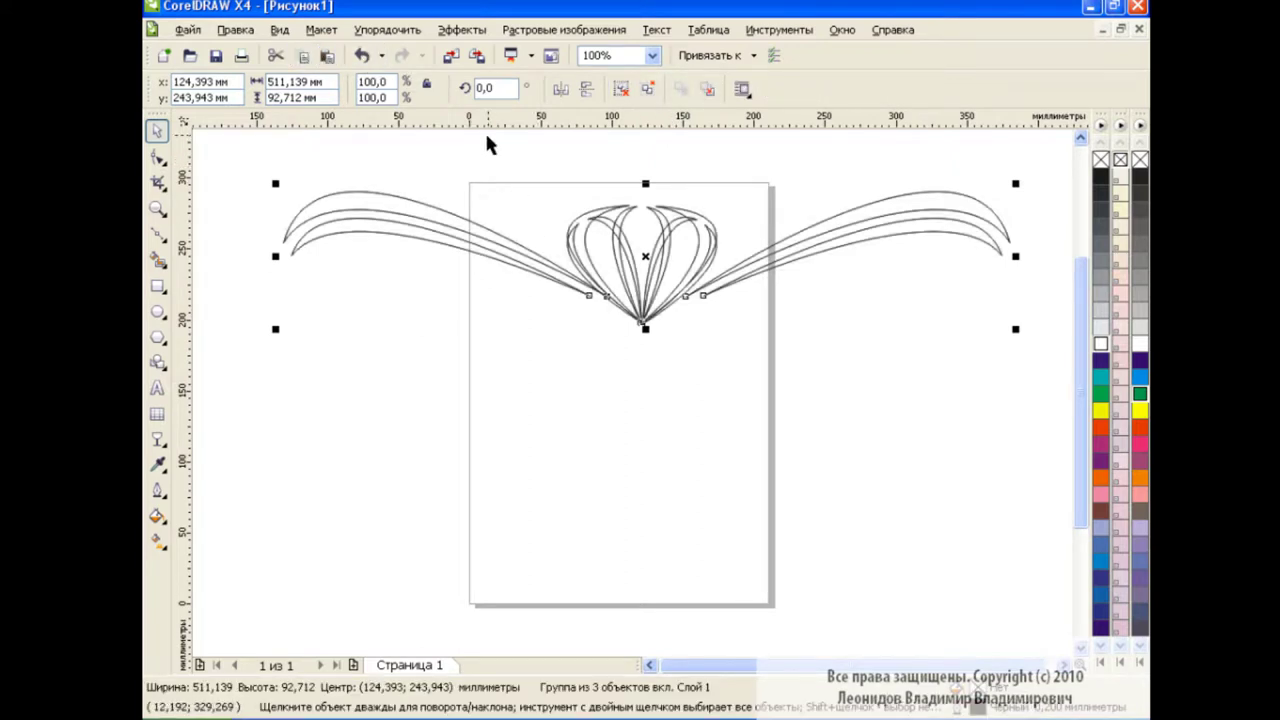
pyautogui.click(586, 90)
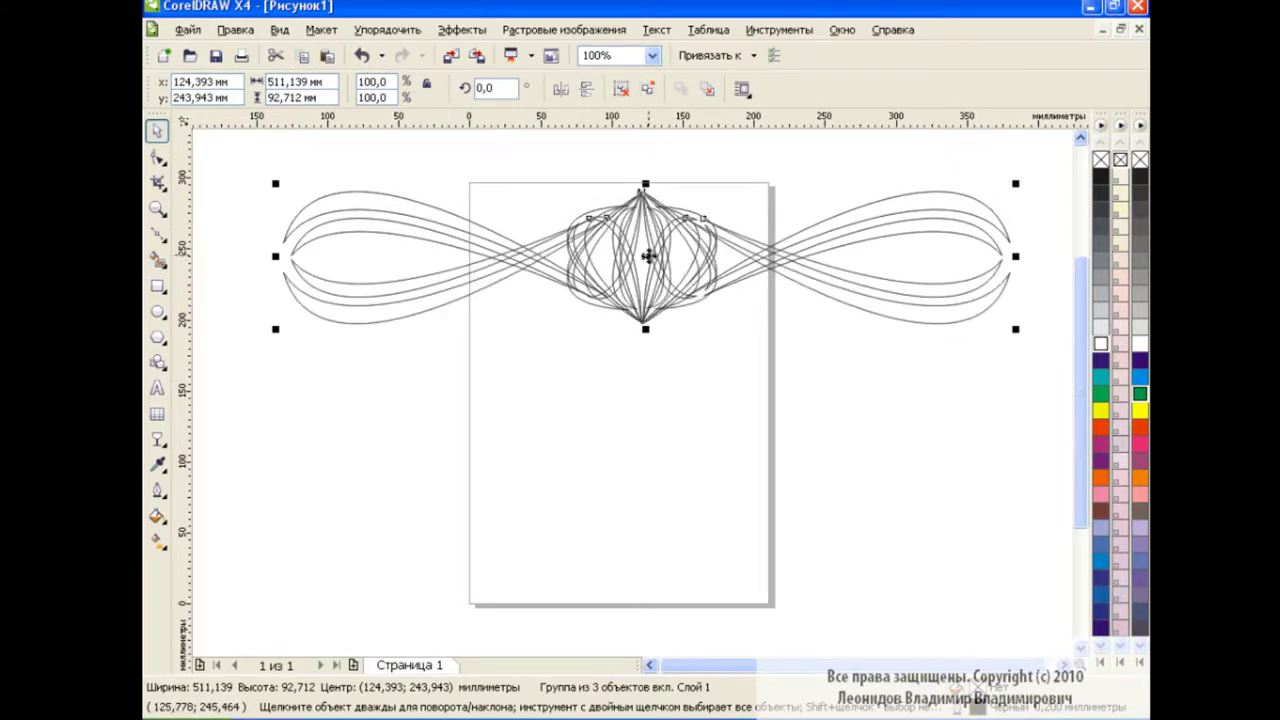
pyautogui.moveTo(649, 256); pyautogui.dragTo(649, 524)
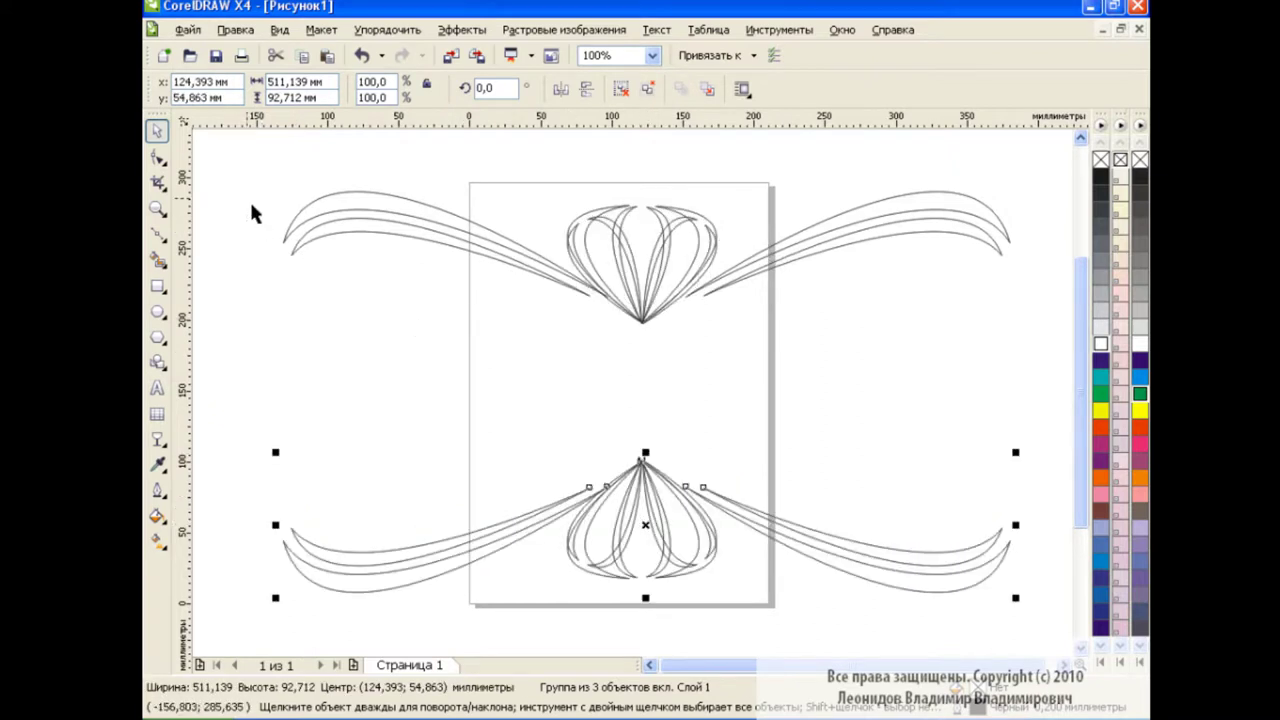
# Left-align the top and bottom ornaments with Align and Distribute
pyautogui.moveTo(220, 151); pyautogui.dragTo(1052, 612)
pyautogui.click(930, 90)
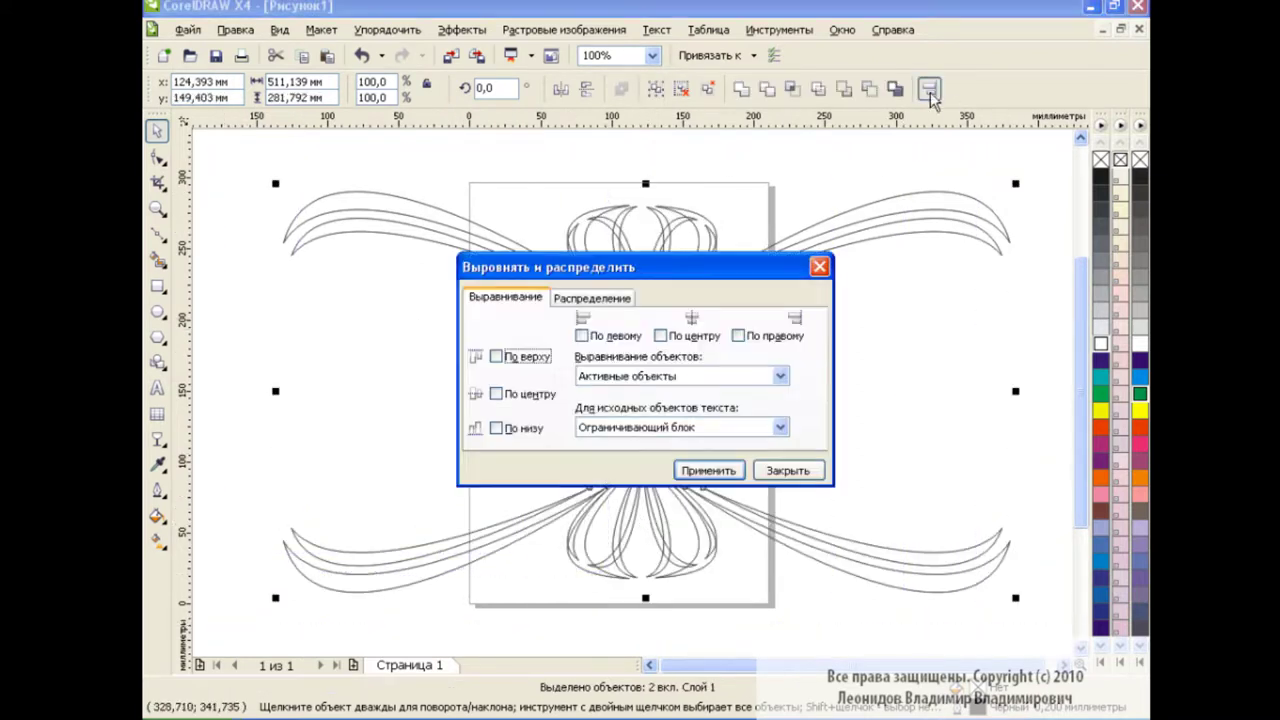
pyautogui.click(582, 336)
pyautogui.click(708, 470)
# Duplicate the top ornament and rotate the copy 90°
pyautogui.click(786, 470)
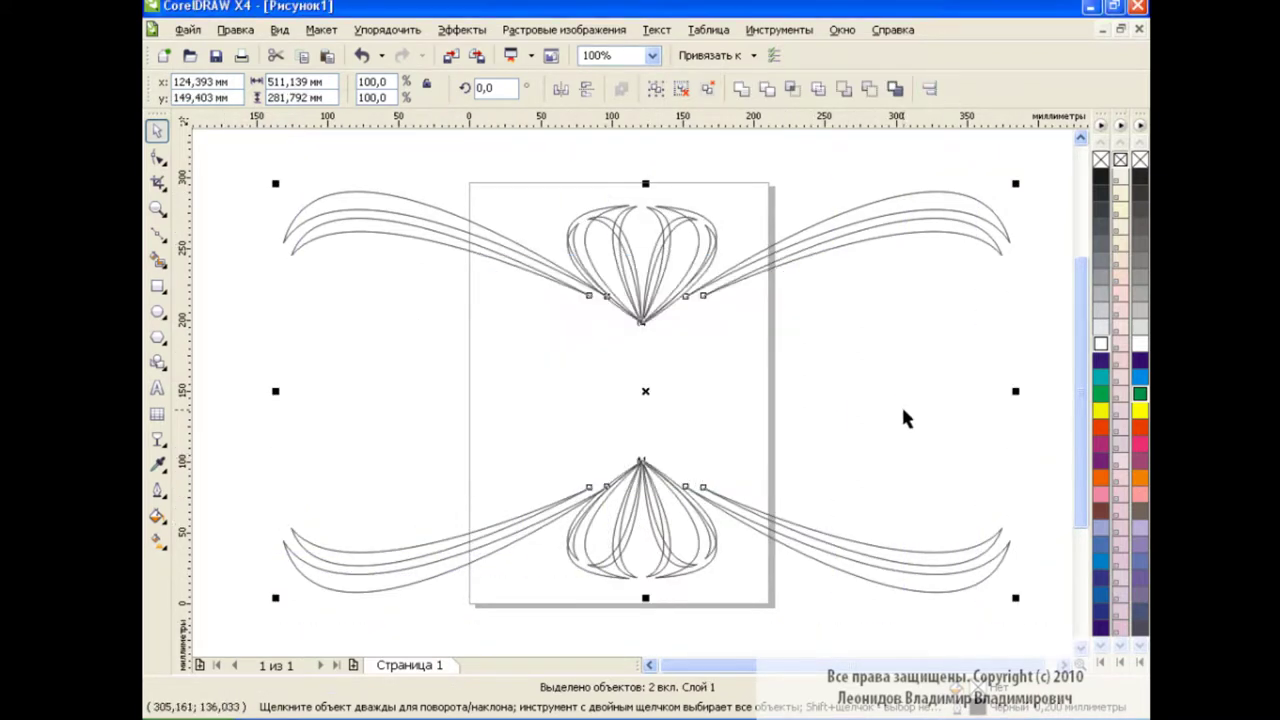
pyautogui.click(1050, 325)
pyautogui.click(646, 287)
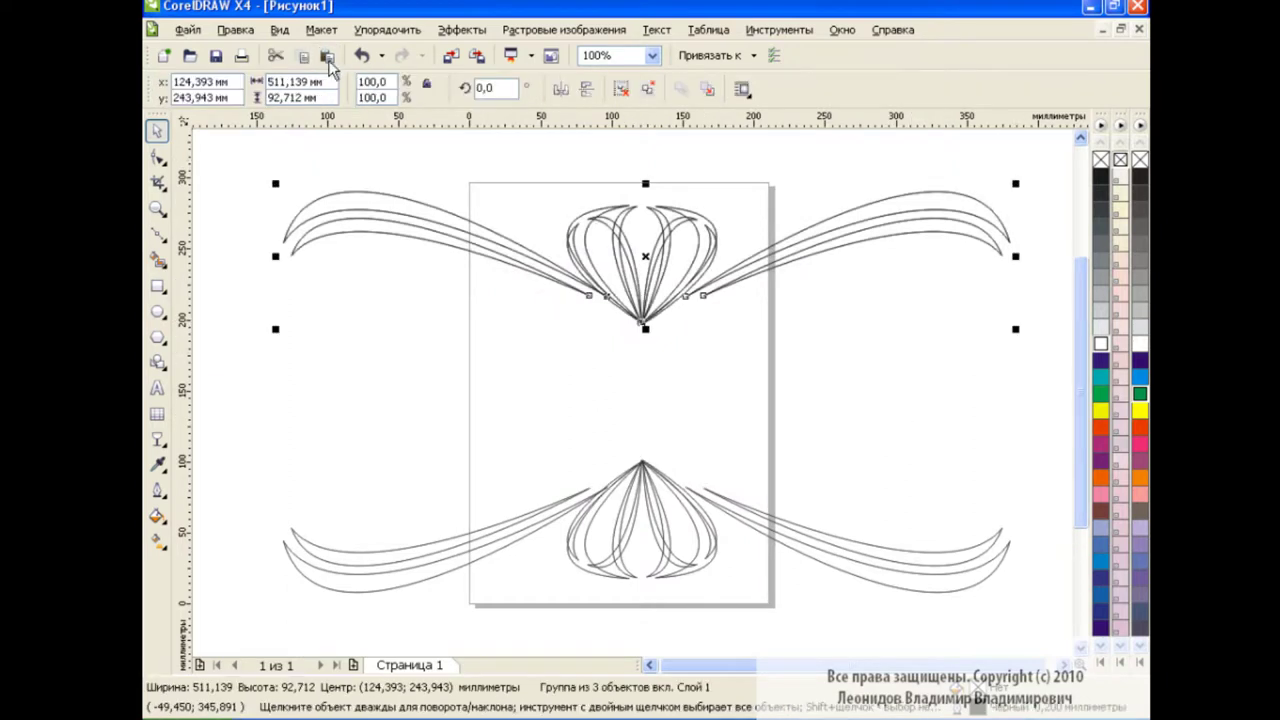
pyautogui.moveTo(646, 260); pyautogui.dragTo(638, 380)
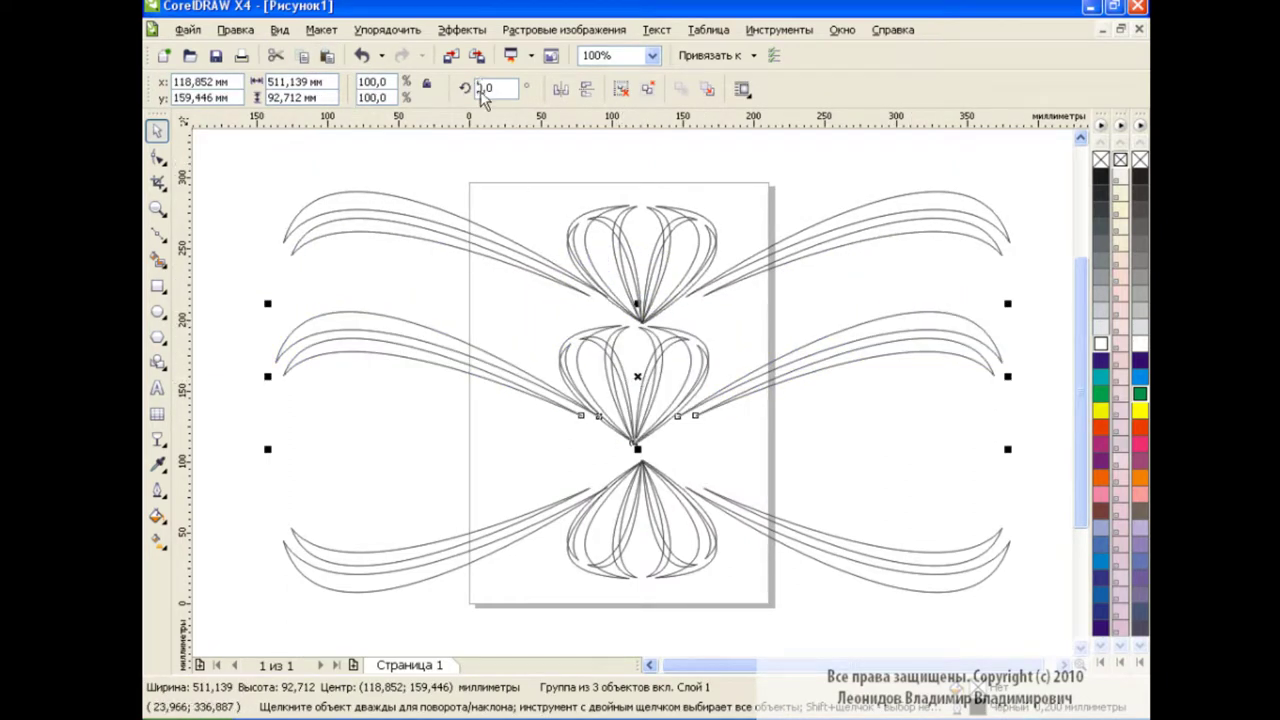
pyautogui.write('9')
pyautogui.press('Return')
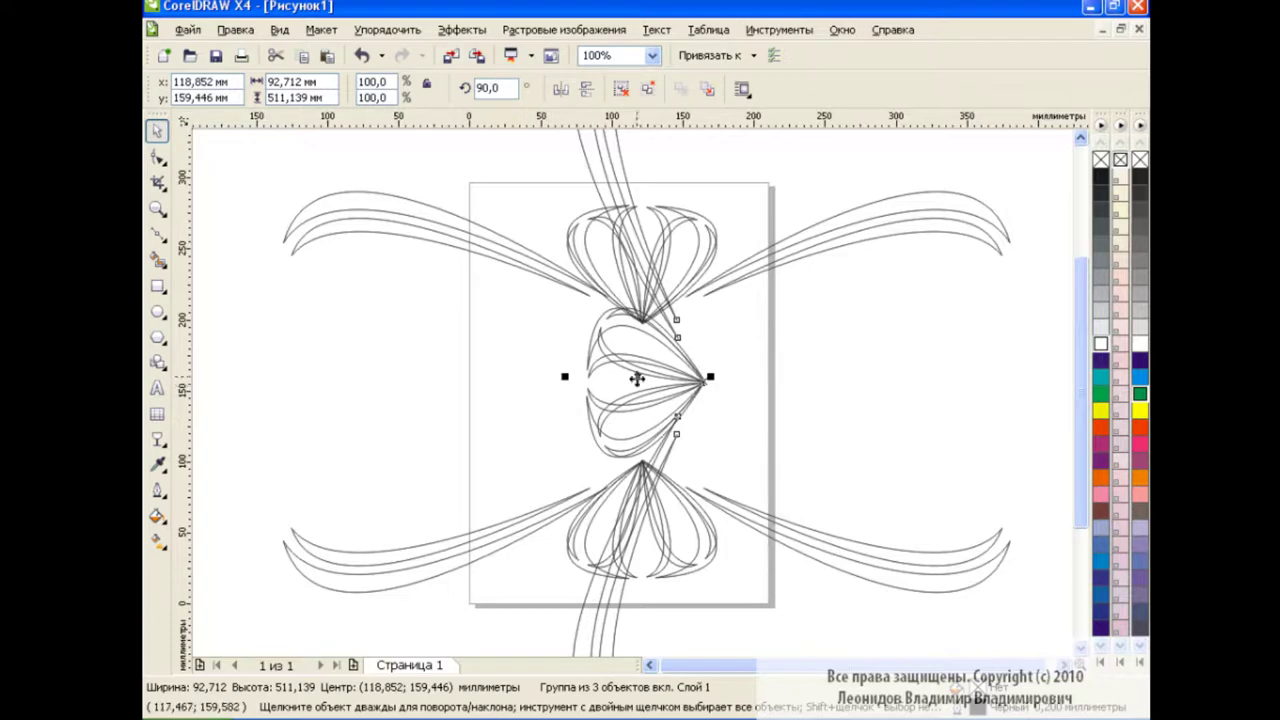
pyautogui.moveTo(637, 379); pyautogui.dragTo(677, 510)
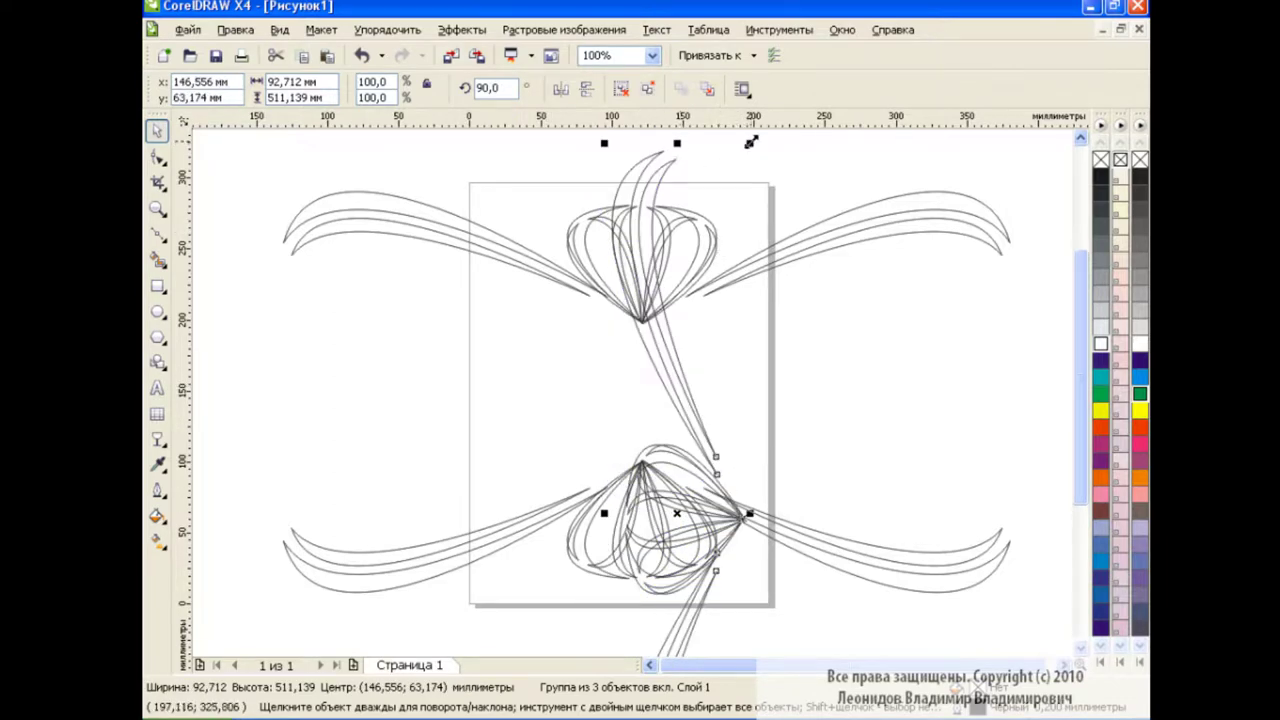
# Shrink the rotated ornament to 55.2% and position it on the left side
pyautogui.moveTo(750, 143); pyautogui.dragTo(709, 365)
pyautogui.moveTo(662, 612); pyautogui.dragTo(303, 389)
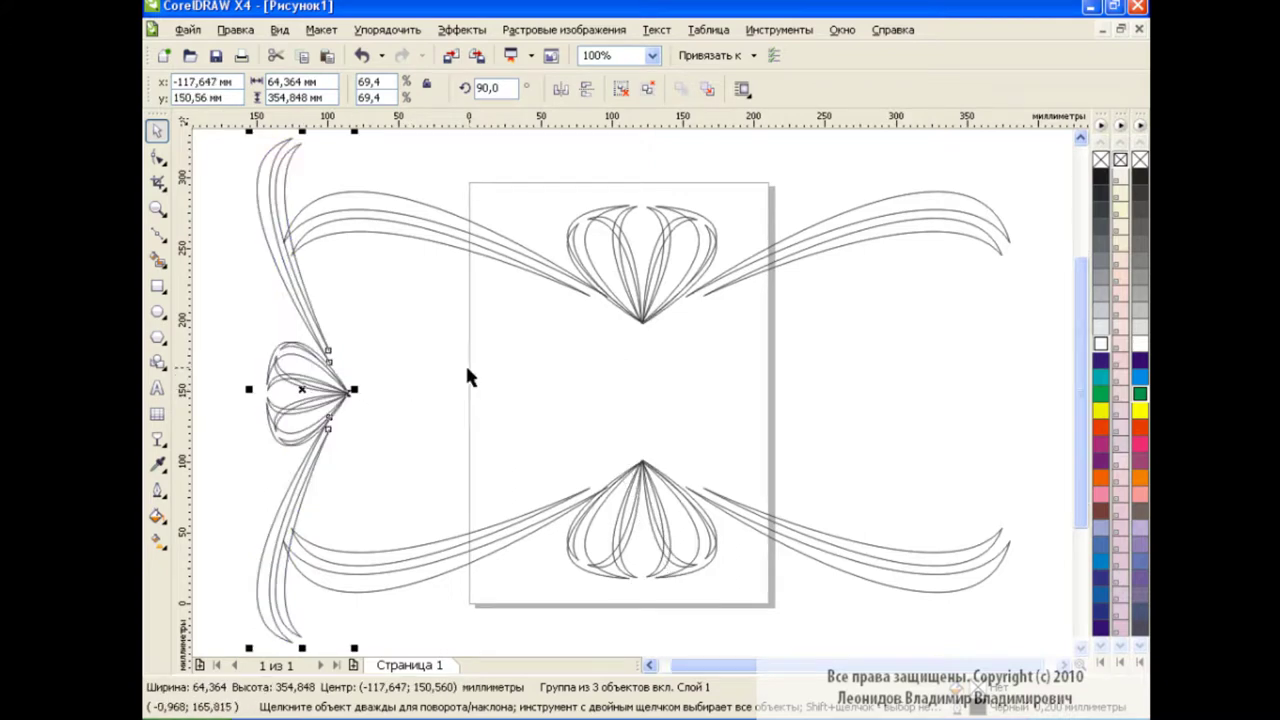
pyautogui.moveTo(354, 130); pyautogui.dragTo(330, 240)
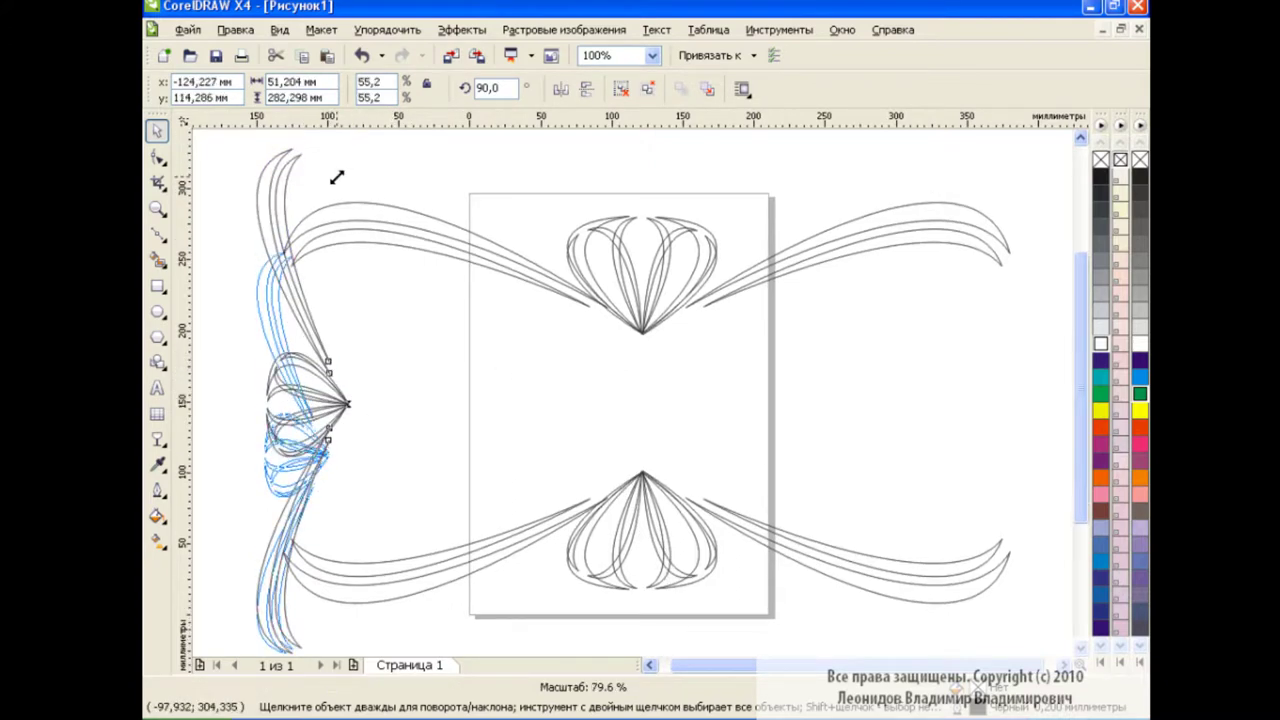
pyautogui.moveTo(293, 451); pyautogui.dragTo(307, 398)
pyautogui.moveTo(1079, 308); pyautogui.dragTo(1079, 330)
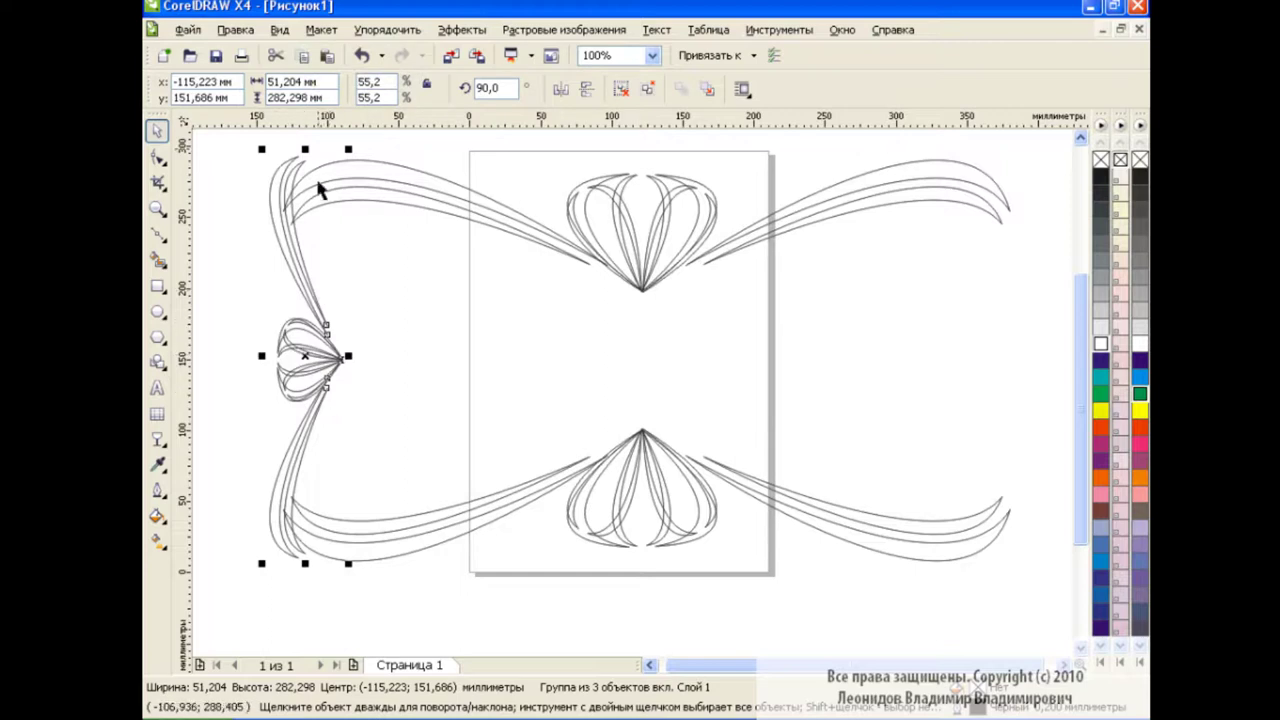
# Put a horizontally mirrored copy on the right, top-aligned with the left ornament
pyautogui.click(563, 90)
pyautogui.moveTo(305, 355); pyautogui.dragTo(974, 357)
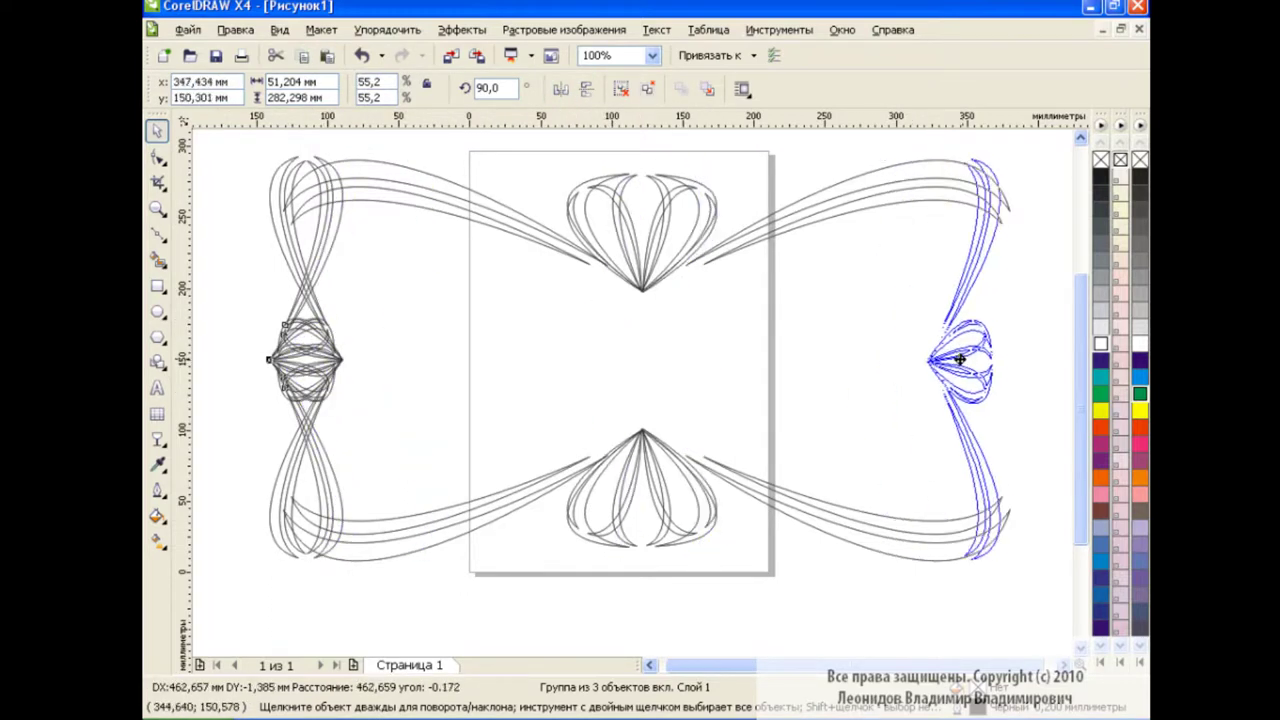
pyautogui.keyDown('shift'); pyautogui.click(315, 362); pyautogui.keyUp('shift')
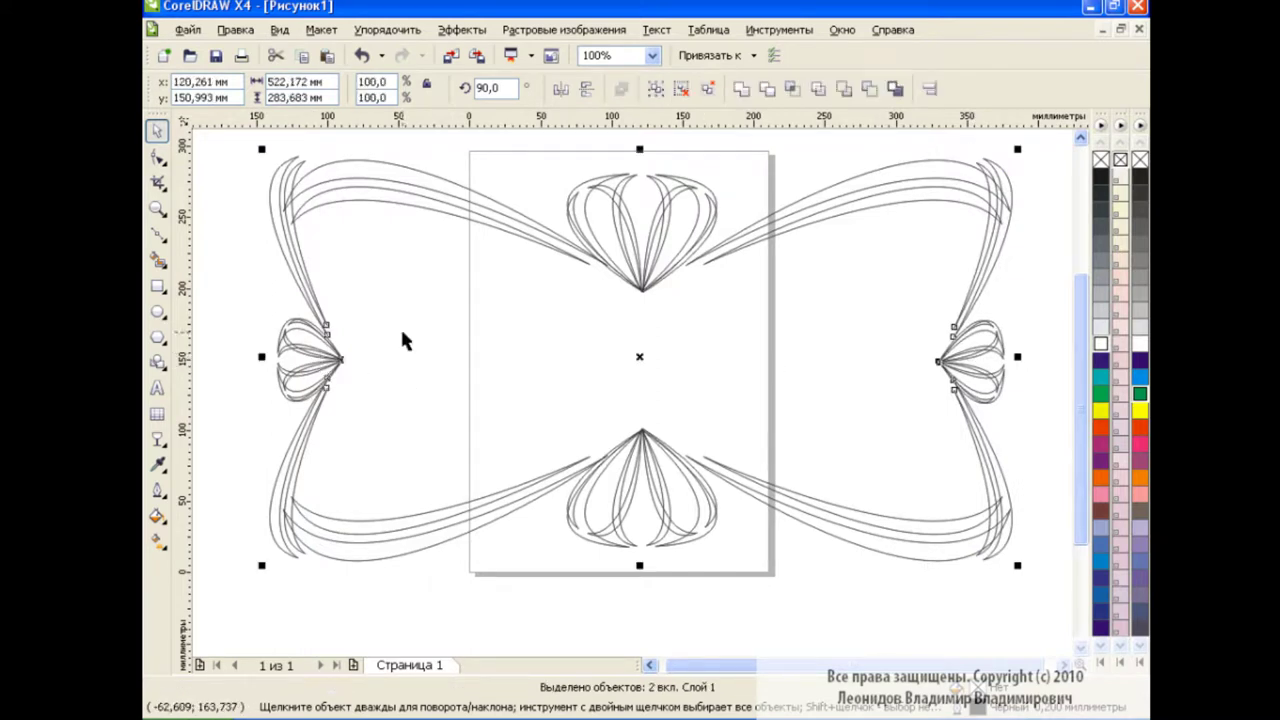
pyautogui.click(930, 90)
pyautogui.click(514, 364)
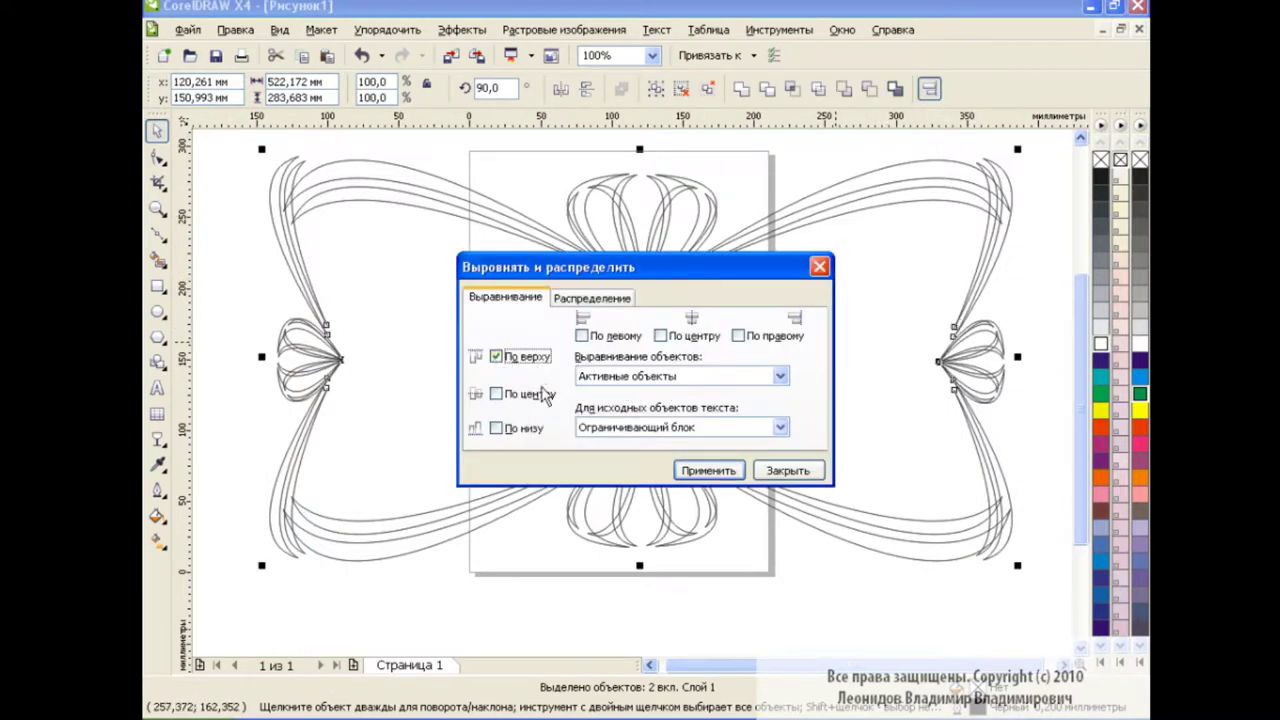
pyautogui.click(716, 472)
pyautogui.click(788, 470)
pyautogui.click(757, 371)
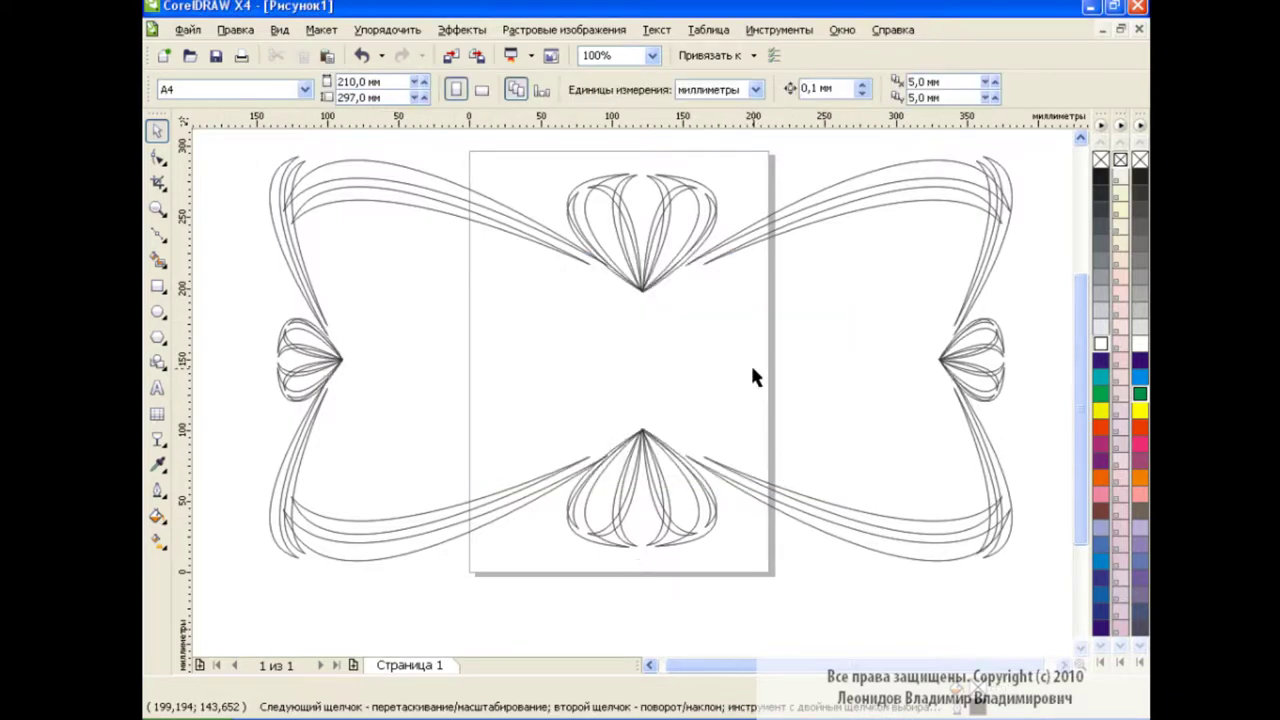
# Group all four ornaments into one frame and shrink it to about 78%
pyautogui.moveTo(220, 138); pyautogui.dragTo(1042, 598)
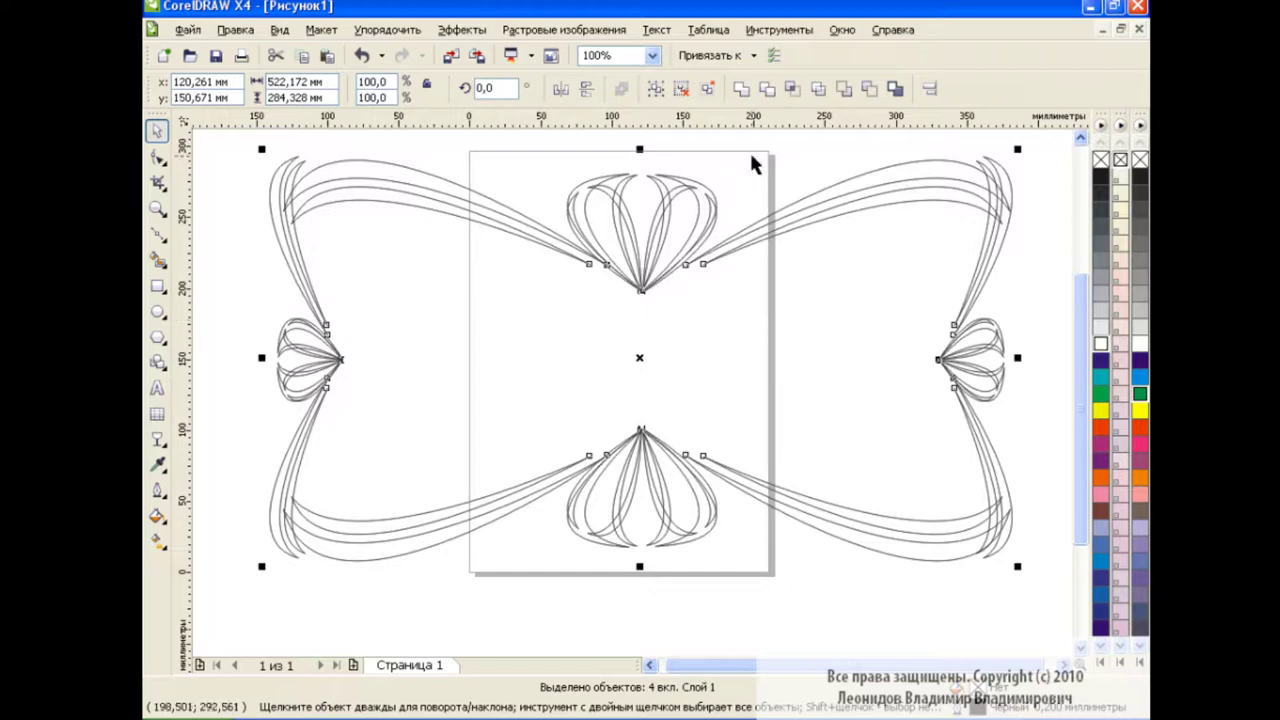
pyautogui.click(655, 88)
pyautogui.moveTo(1020, 568); pyautogui.dragTo(852, 472)
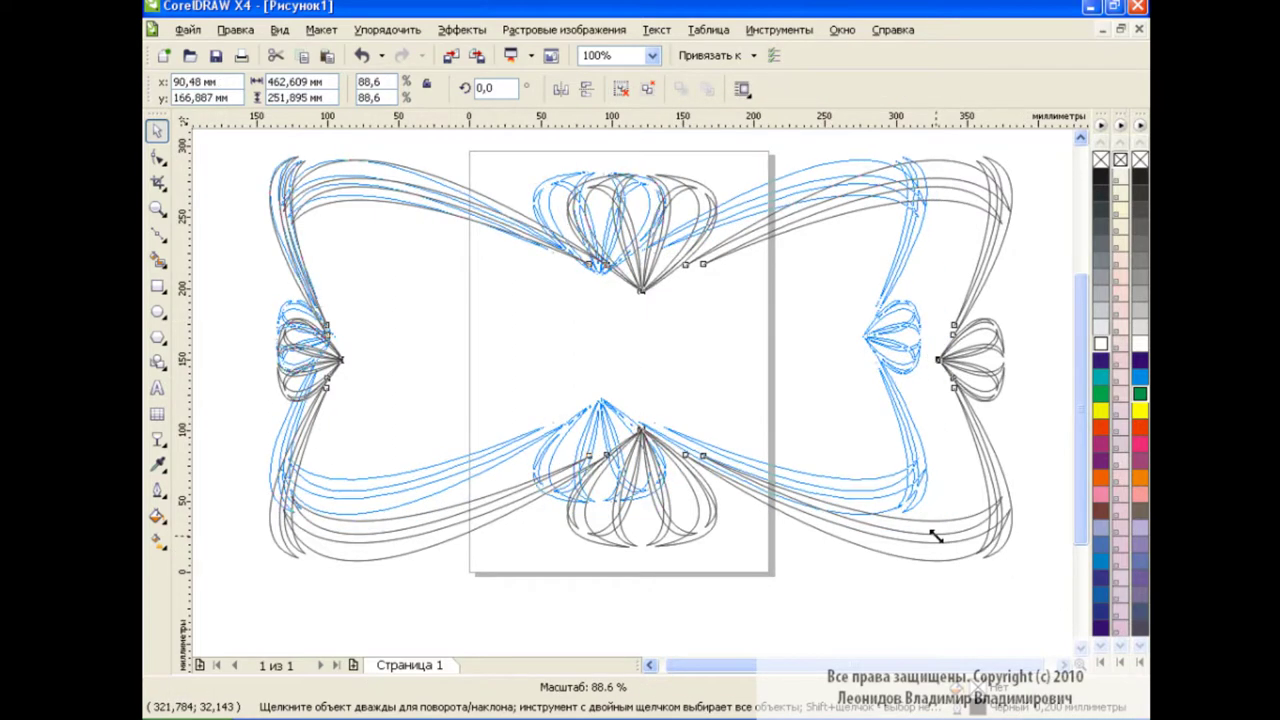
# Move the frame right and down to centre it over the page
pyautogui.moveTo(560, 303); pyautogui.dragTo(640, 340)
pyautogui.click(636, 218)
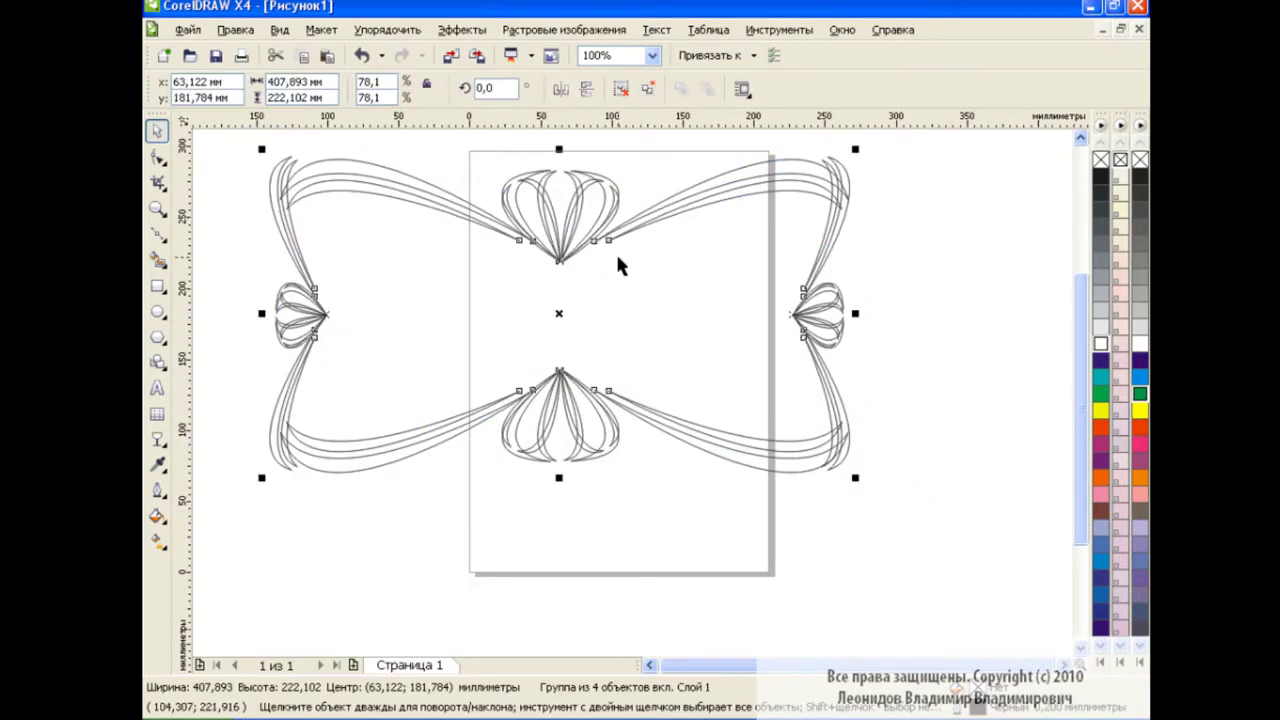
pyautogui.moveTo(560, 315)
pyautogui.mouseDown()
pyautogui.moveTo(663, 345)
pyautogui.moveTo(642, 346)
pyautogui.mouseUp()
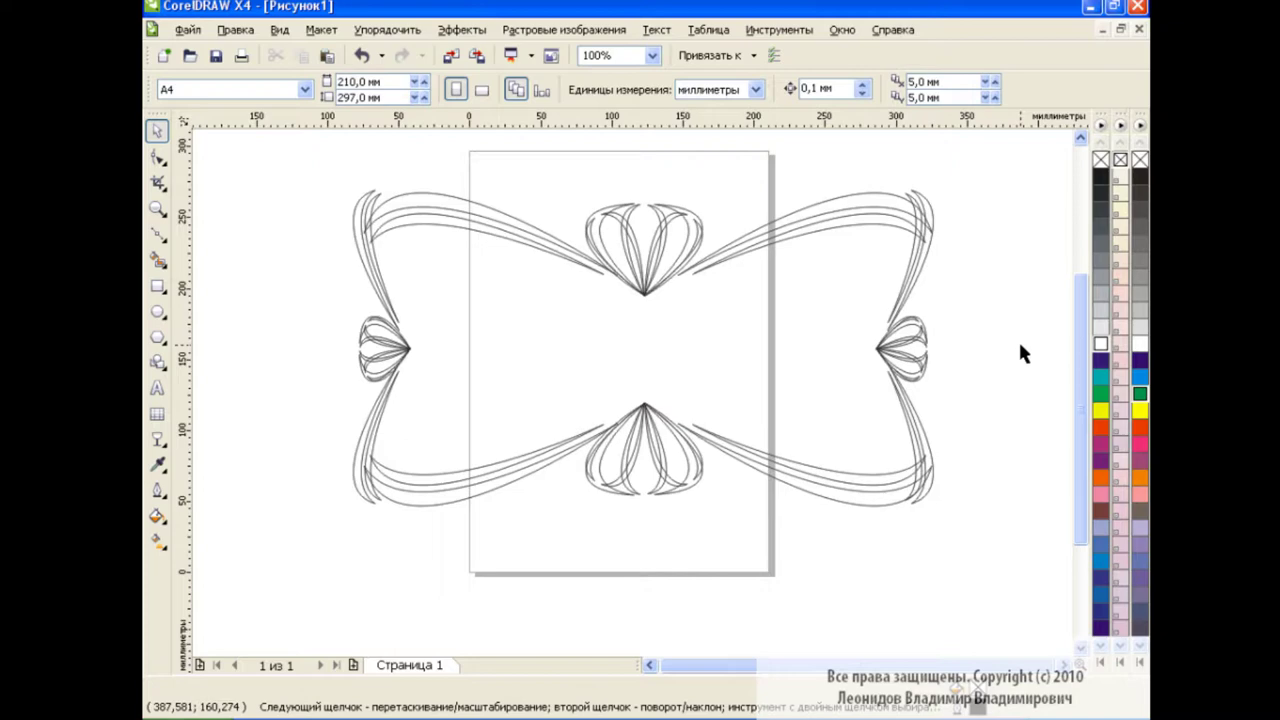
pyautogui.click(651, 251)
pyautogui.moveTo(643, 346); pyautogui.dragTo(646, 342)
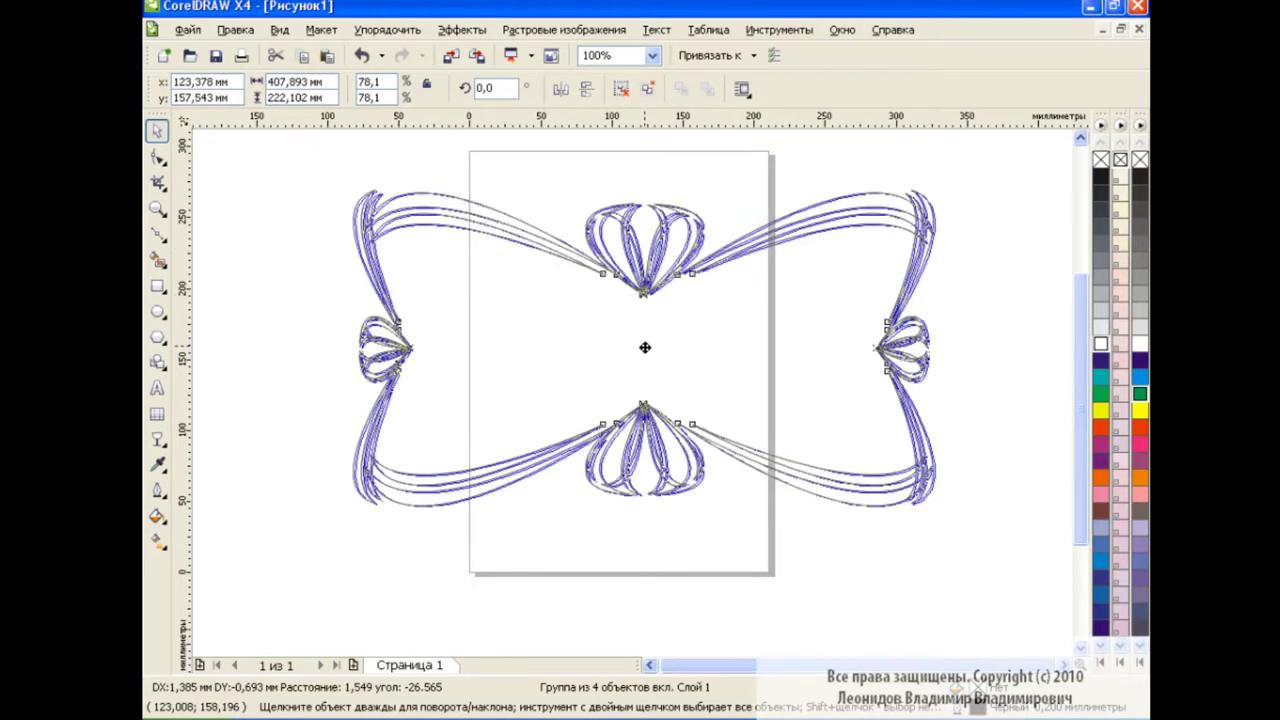
pyautogui.click(1003, 340)
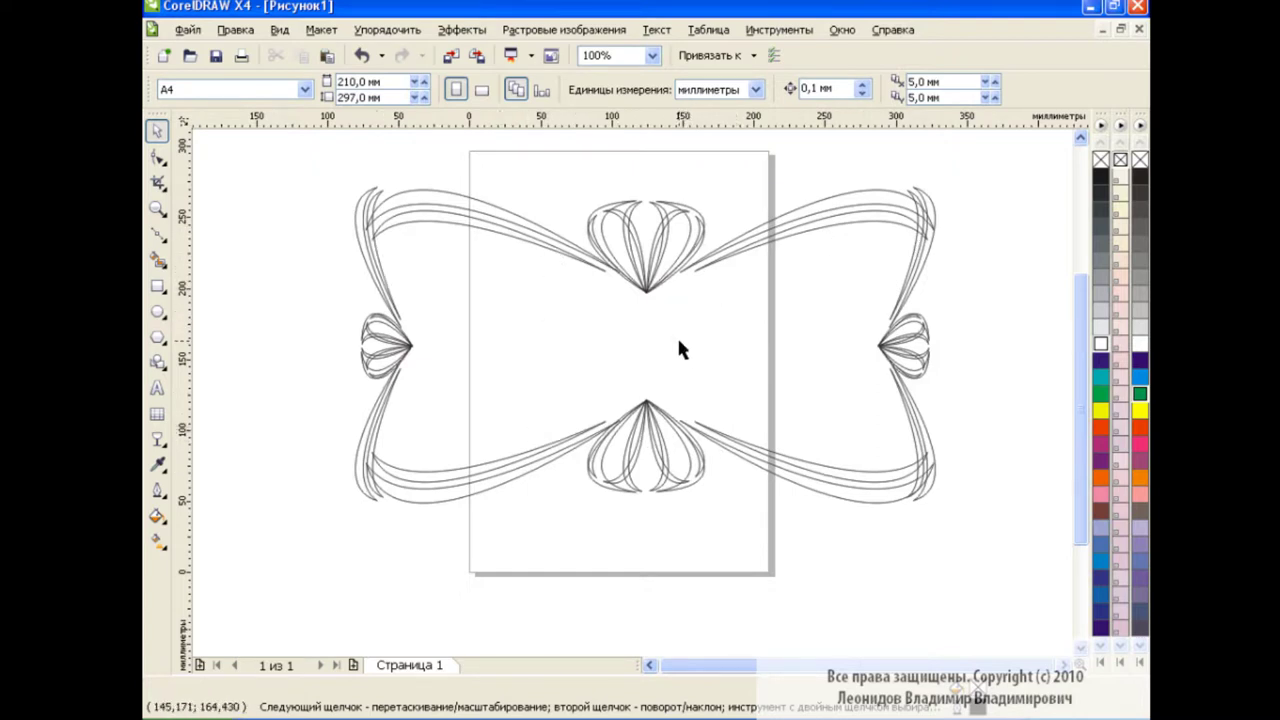
# Scroll the view to look over the finished ornamental frame
pyautogui.scroll(1, 689, 350)
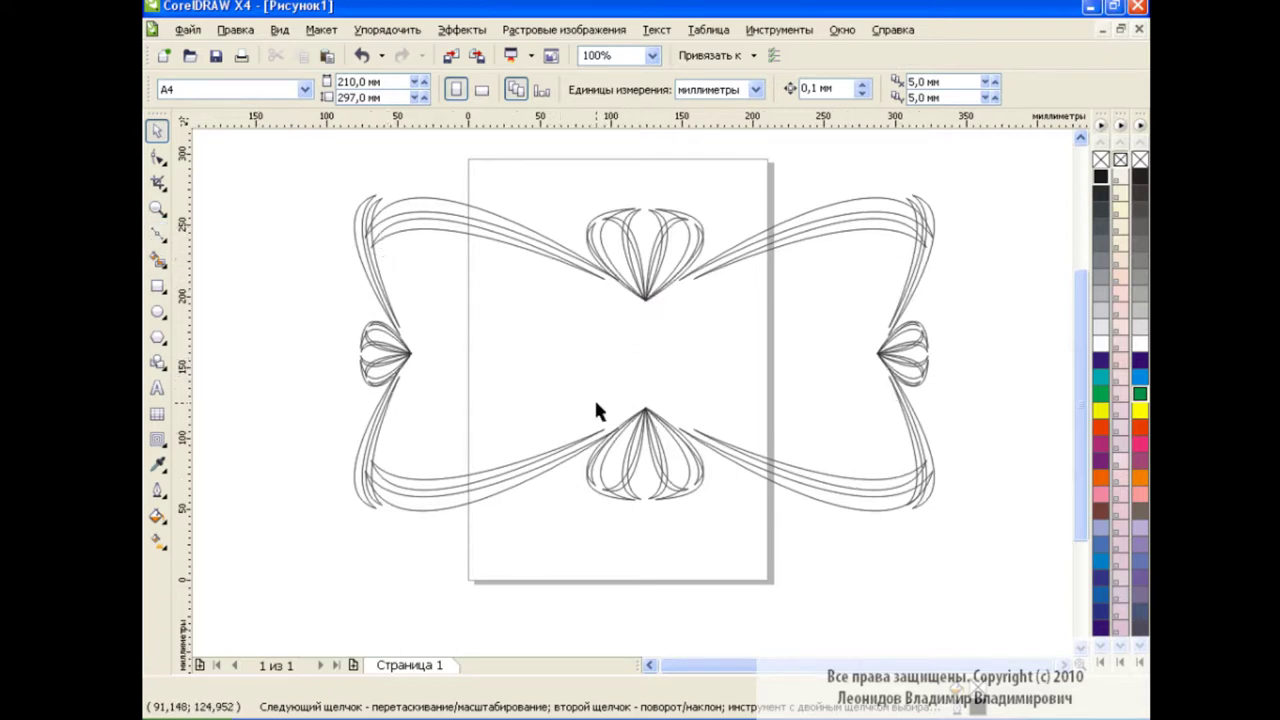
# Draw a closed eight-node curve through the four swirl corners and four heart tips
pyautogui.click(157, 233)
pyautogui.click(373, 245)
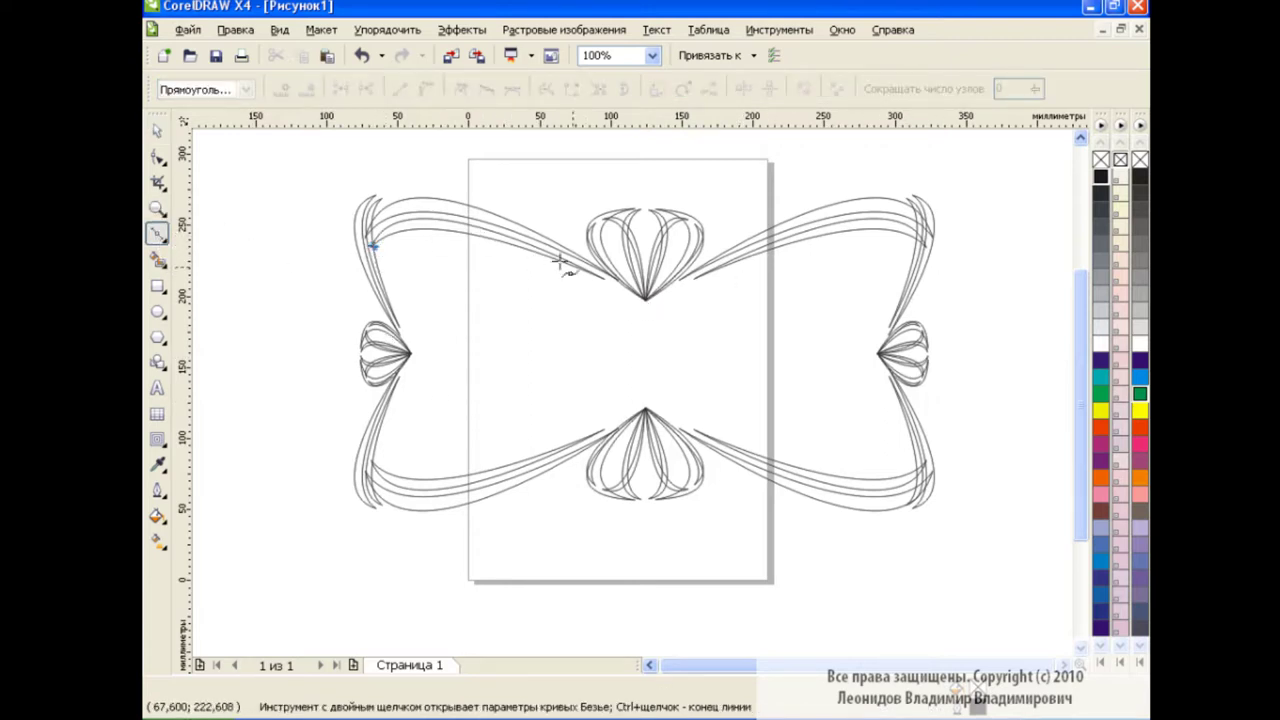
pyautogui.click(645, 299)
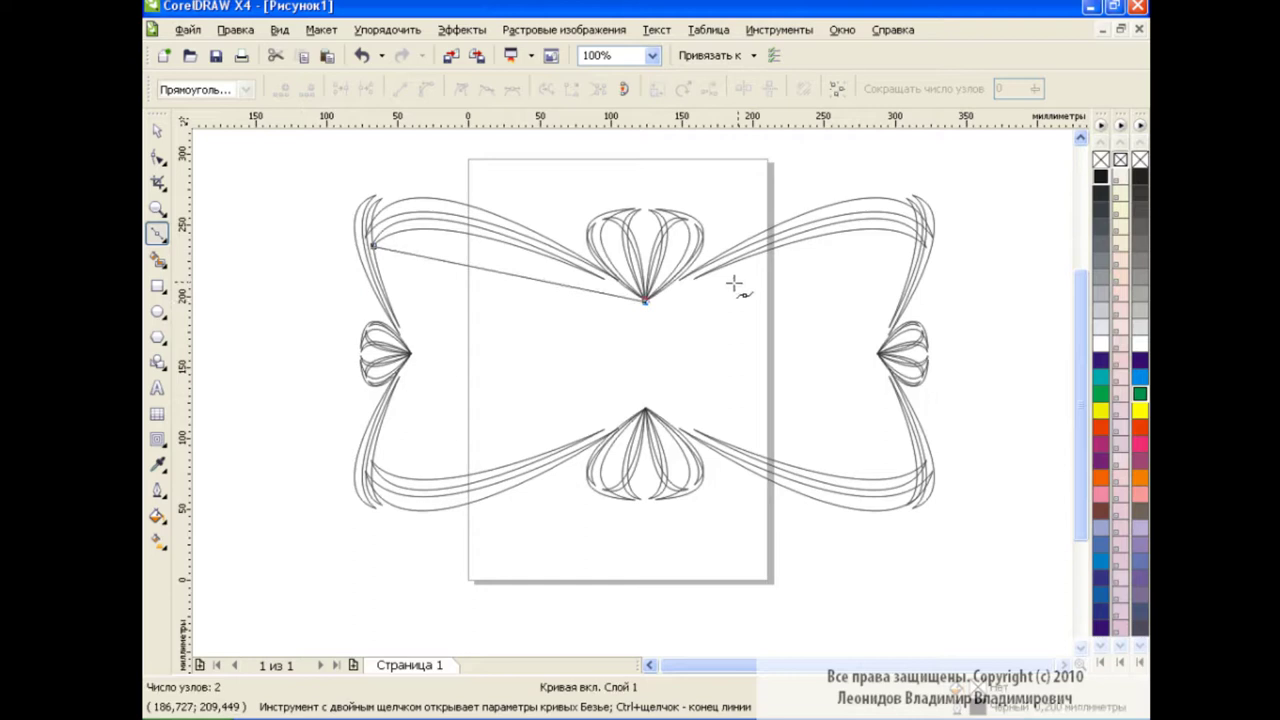
pyautogui.click(912, 242)
pyautogui.click(875, 352)
pyautogui.click(912, 468)
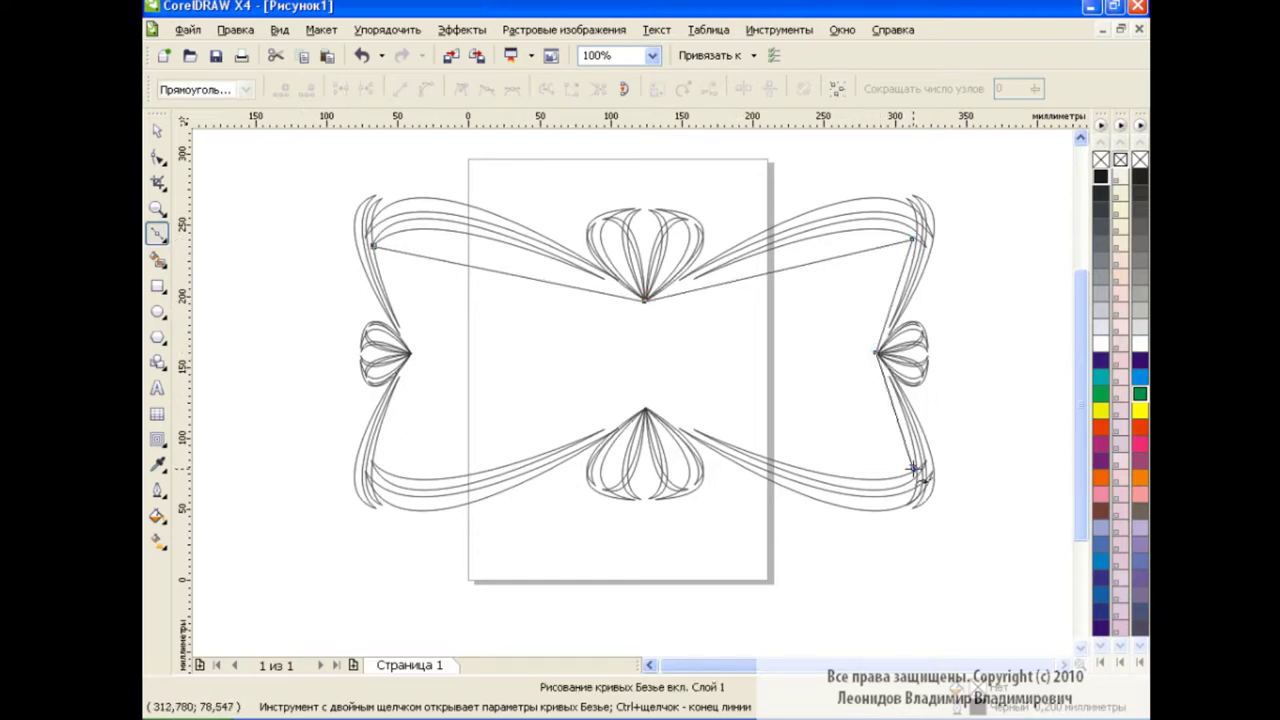
pyautogui.click(645, 406)
pyautogui.click(372, 465)
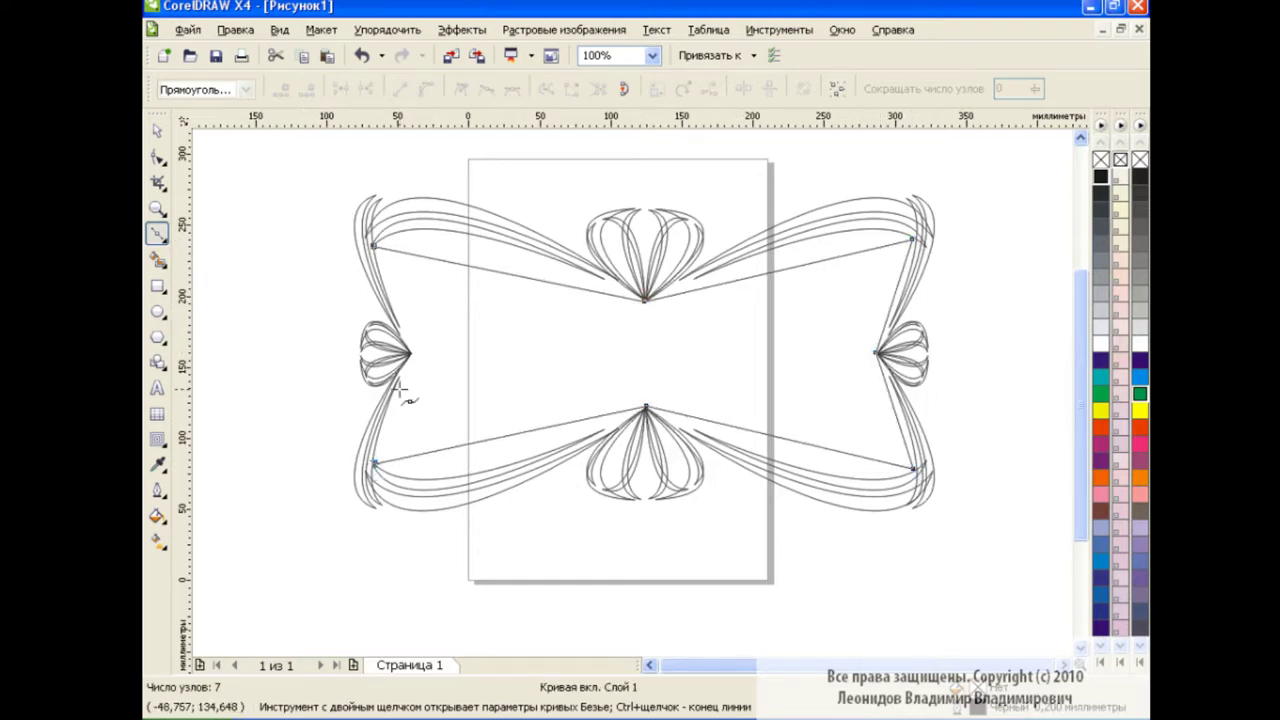
pyautogui.click(410, 352)
pyautogui.click(373, 245)
# Bend the curve's upper segments to follow the frame's inner edge
pyautogui.click(157, 157)
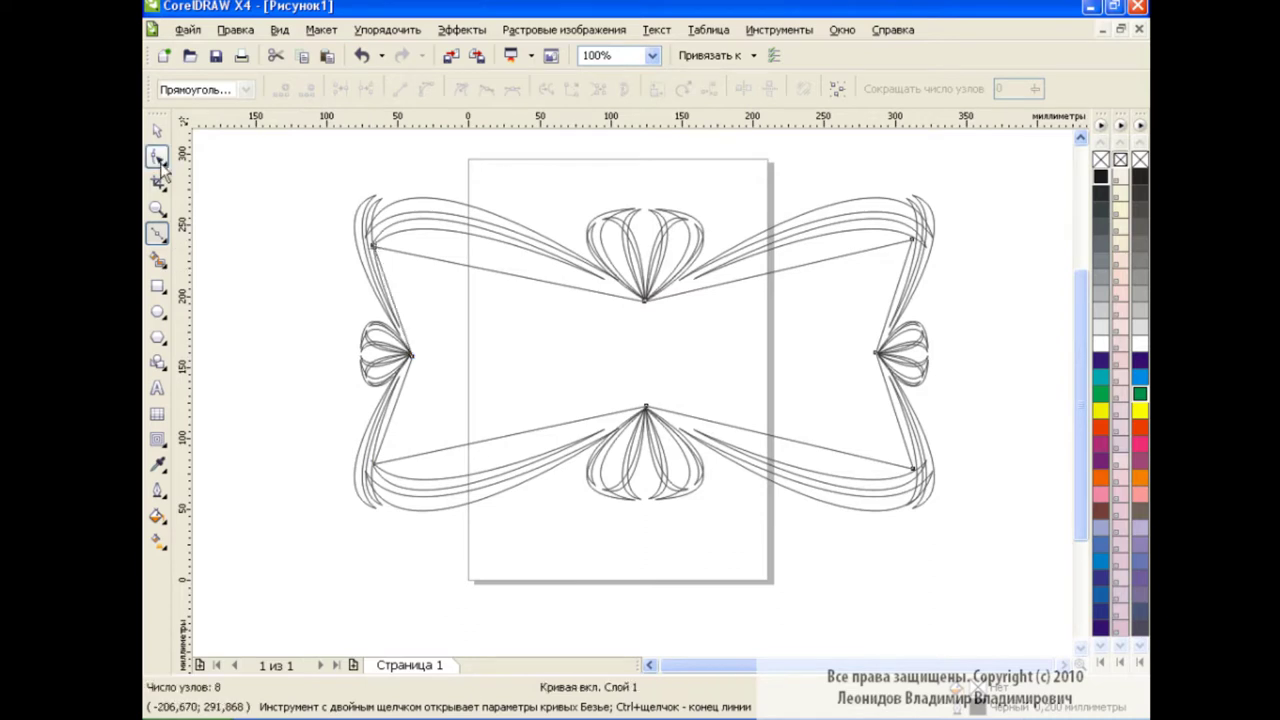
pyautogui.moveTo(323, 201); pyautogui.dragTo(952, 481)
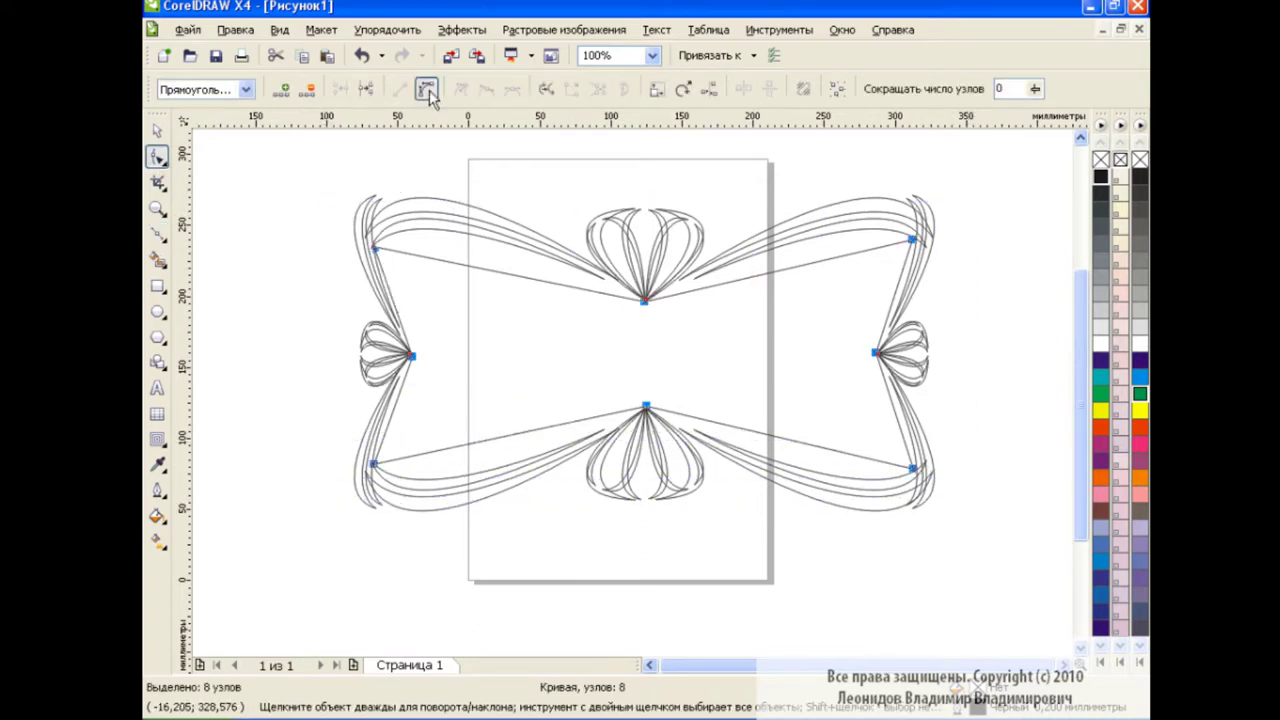
pyautogui.moveTo(465, 271); pyautogui.dragTo(455, 205)
pyautogui.click(590, 277)
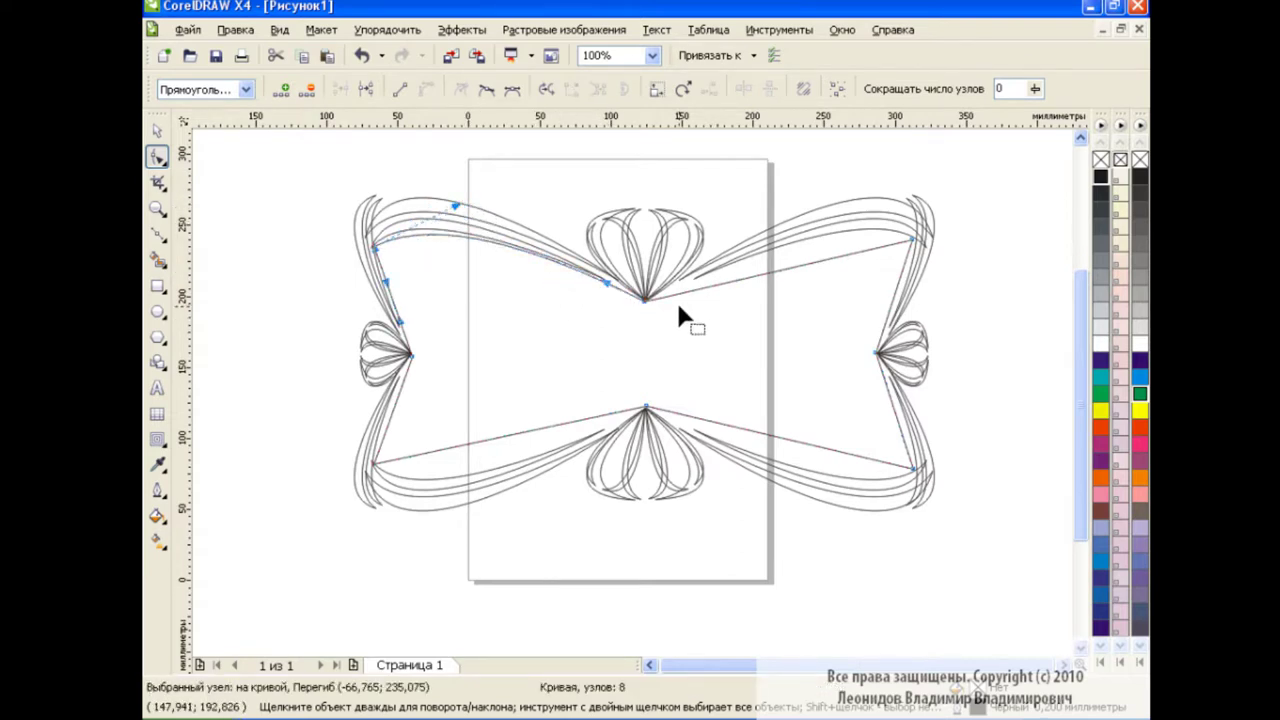
pyautogui.moveTo(735, 280); pyautogui.dragTo(880, 225)
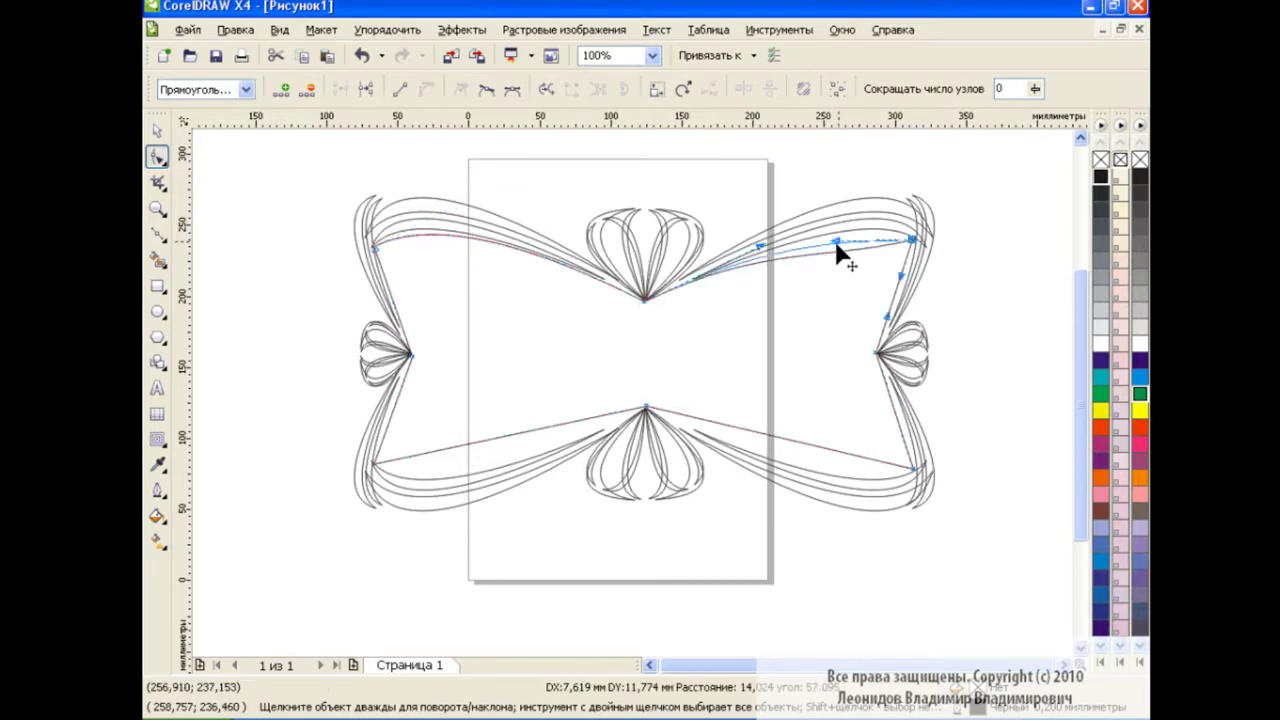
pyautogui.click(876, 352)
pyautogui.moveTo(903, 279); pyautogui.dragTo(912, 280)
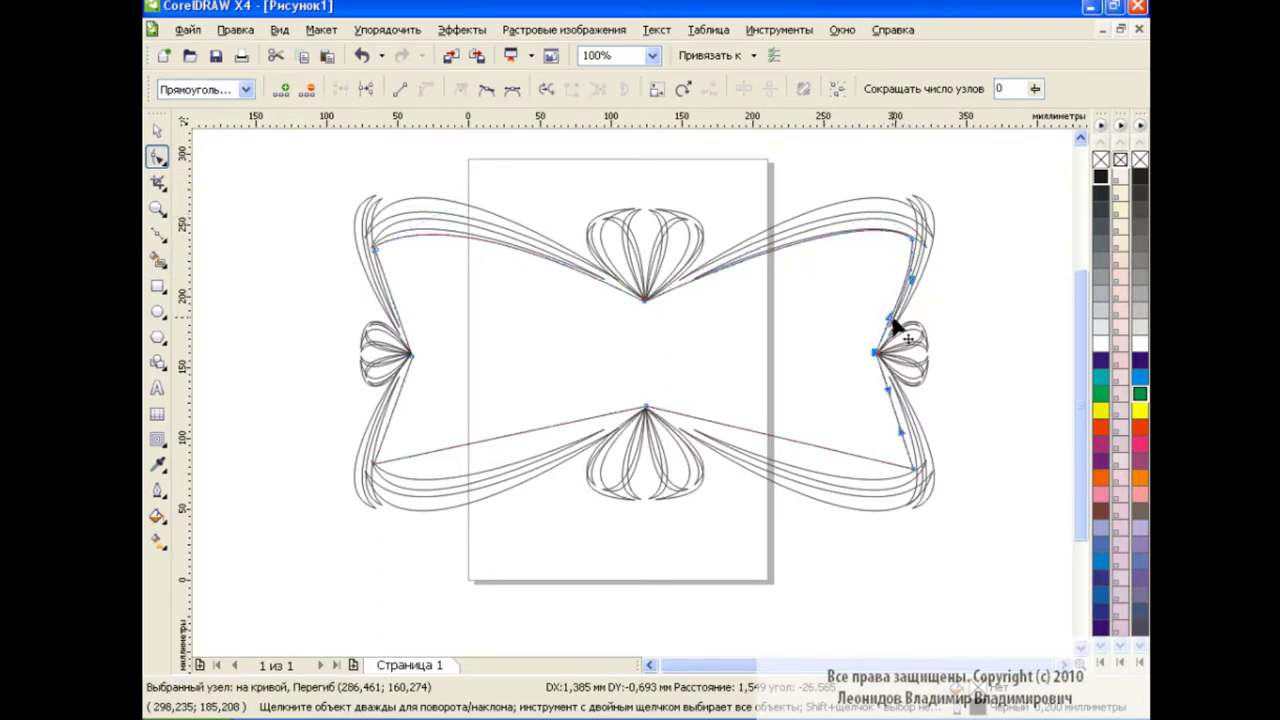
# Reshape the lower and left segments to follow the frame's inner edge
pyautogui.moveTo(910, 408)
pyautogui.mouseDown()
pyautogui.moveTo(894, 400)
pyautogui.moveTo(884, 488)
pyautogui.moveTo(817, 500)
pyautogui.mouseUp()
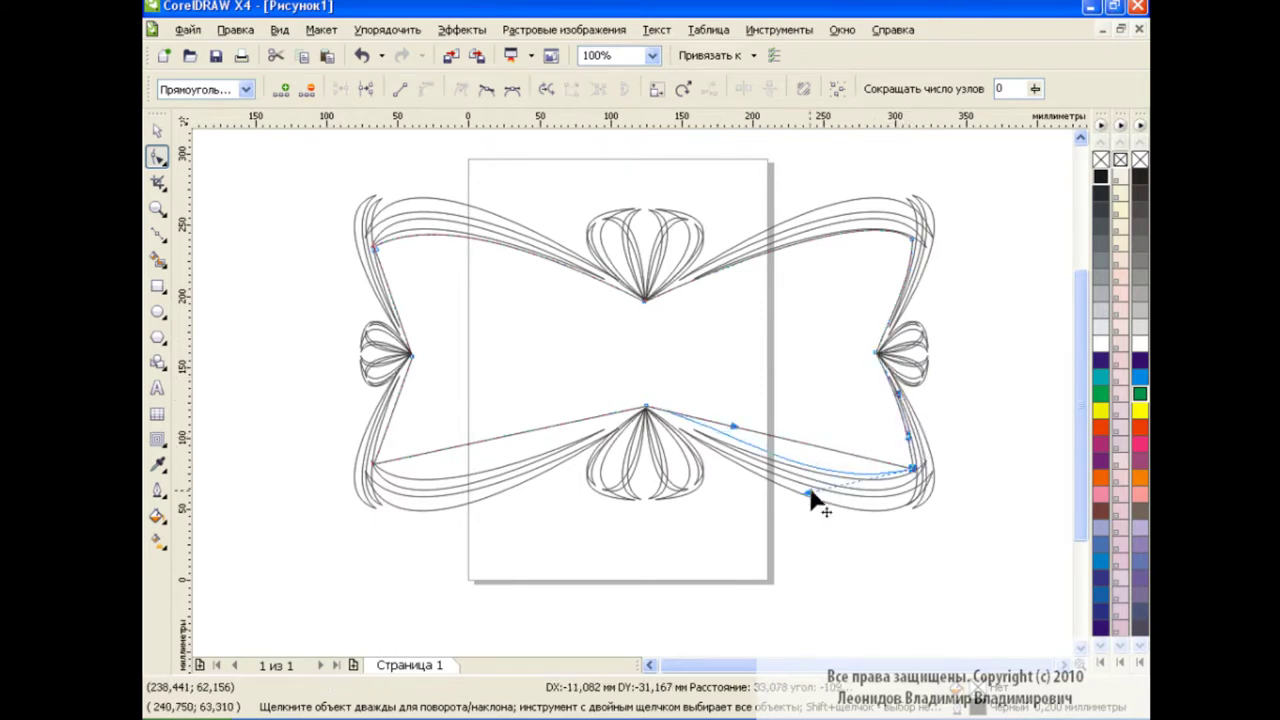
pyautogui.moveTo(736, 428); pyautogui.dragTo(722, 441)
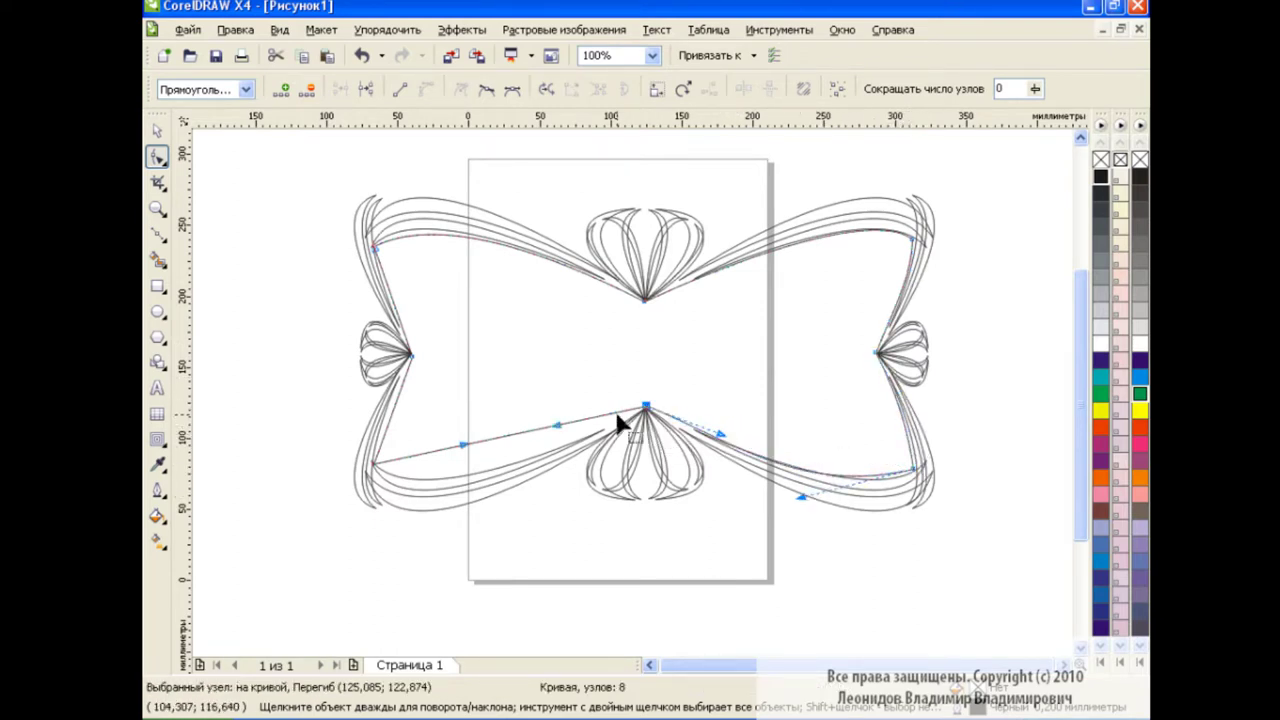
pyautogui.moveTo(558, 432); pyautogui.dragTo(563, 451)
pyautogui.moveTo(464, 455); pyautogui.dragTo(428, 514)
pyautogui.click(560, 452)
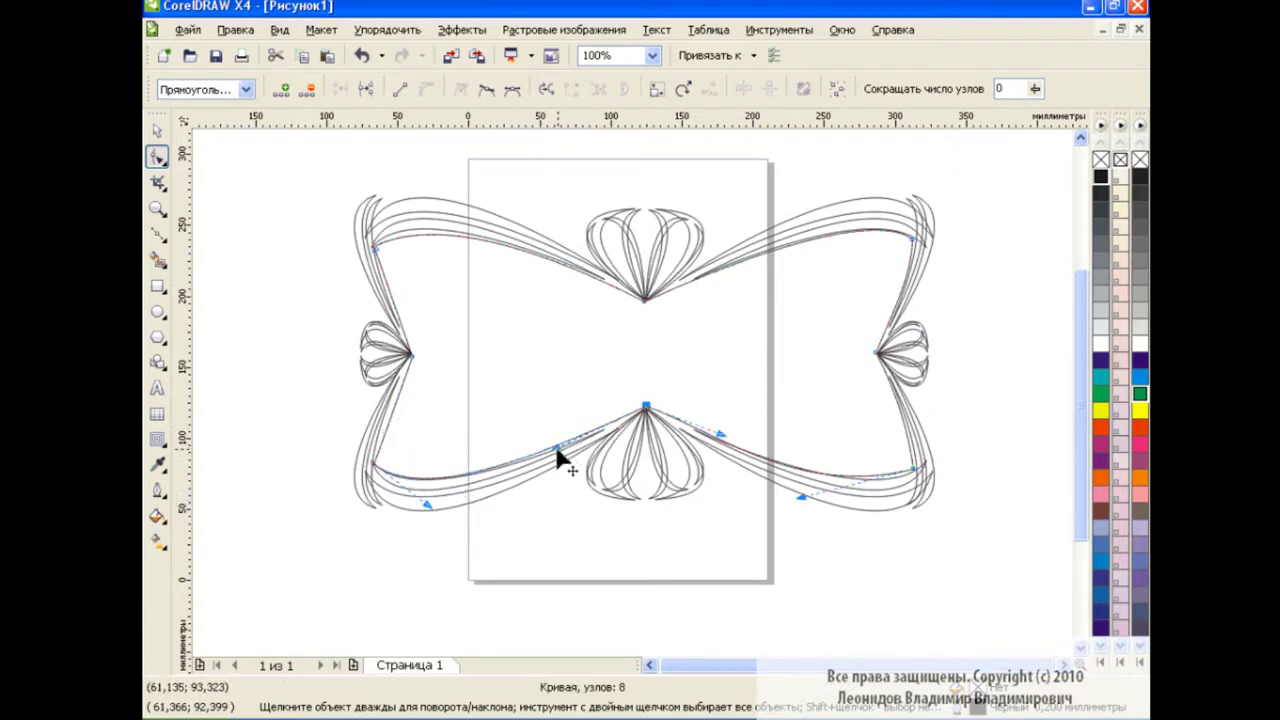
pyautogui.click(411, 357)
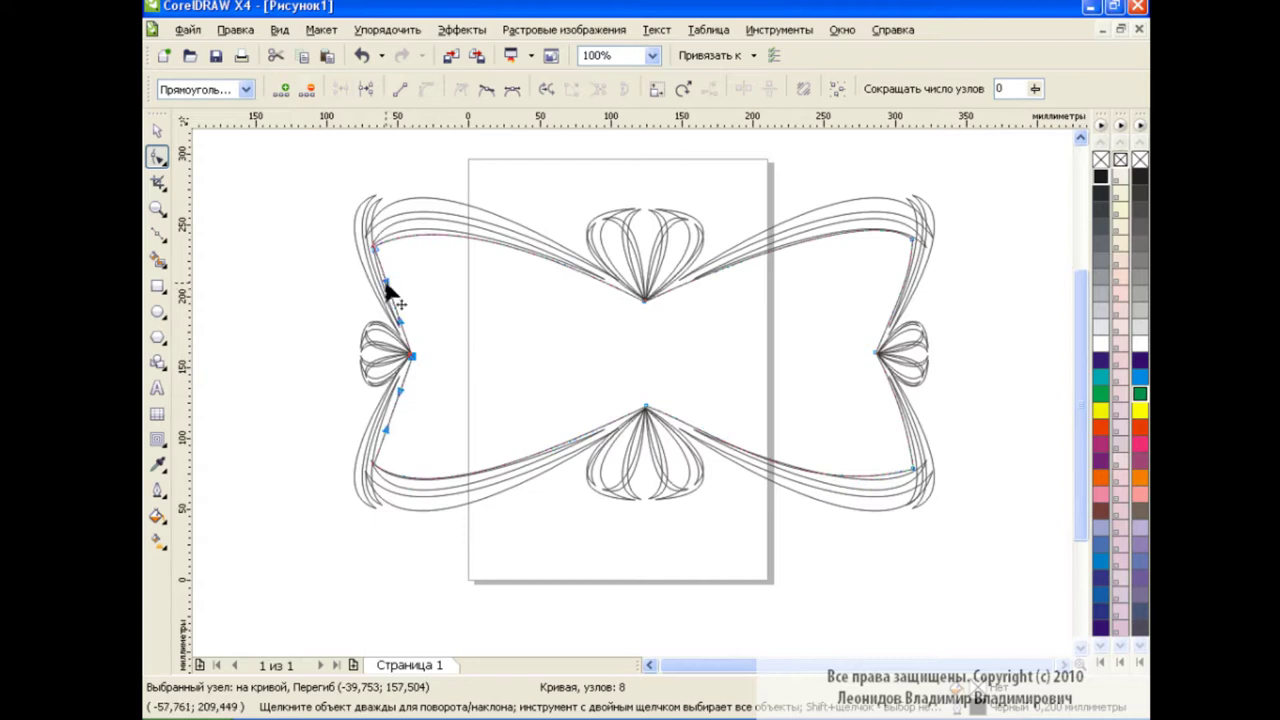
pyautogui.moveTo(406, 336); pyautogui.dragTo(397, 331)
pyautogui.moveTo(407, 401); pyautogui.dragTo(378, 432)
pyautogui.press('space')
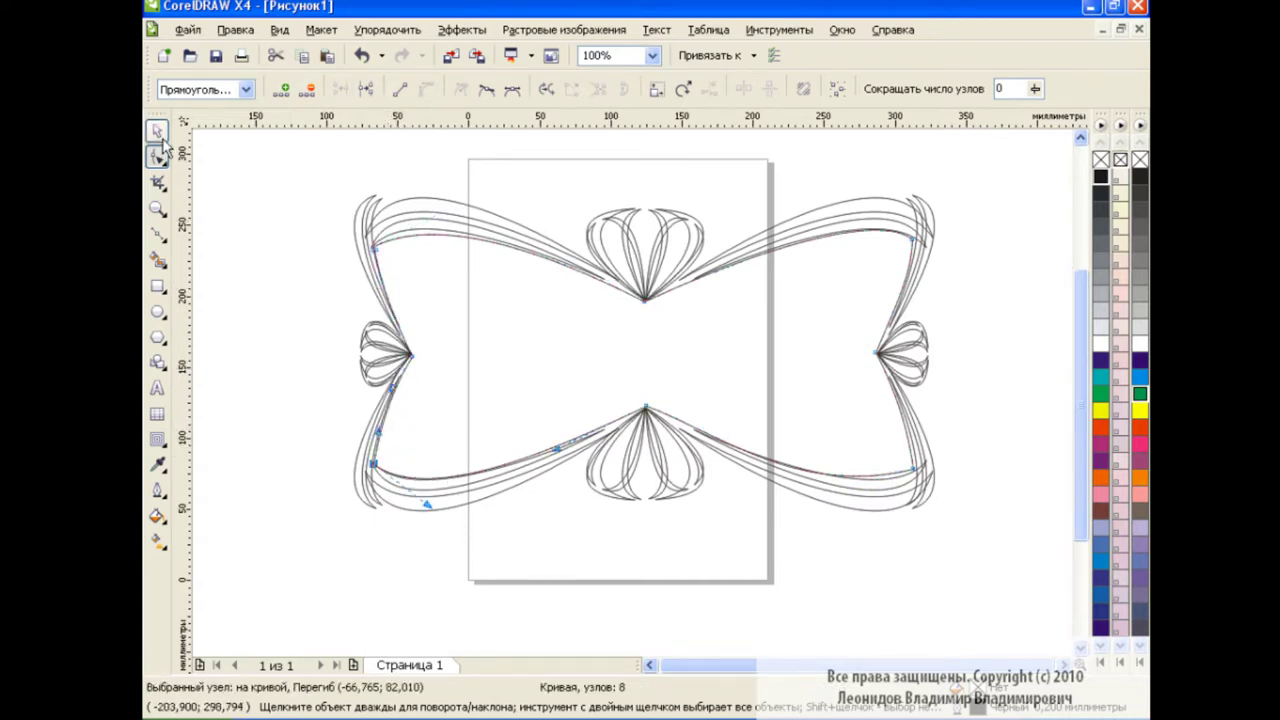
# Undo and redo the reshaping to compare, then zoom out to 50%
pyautogui.hotkey('ctrl', 'z')
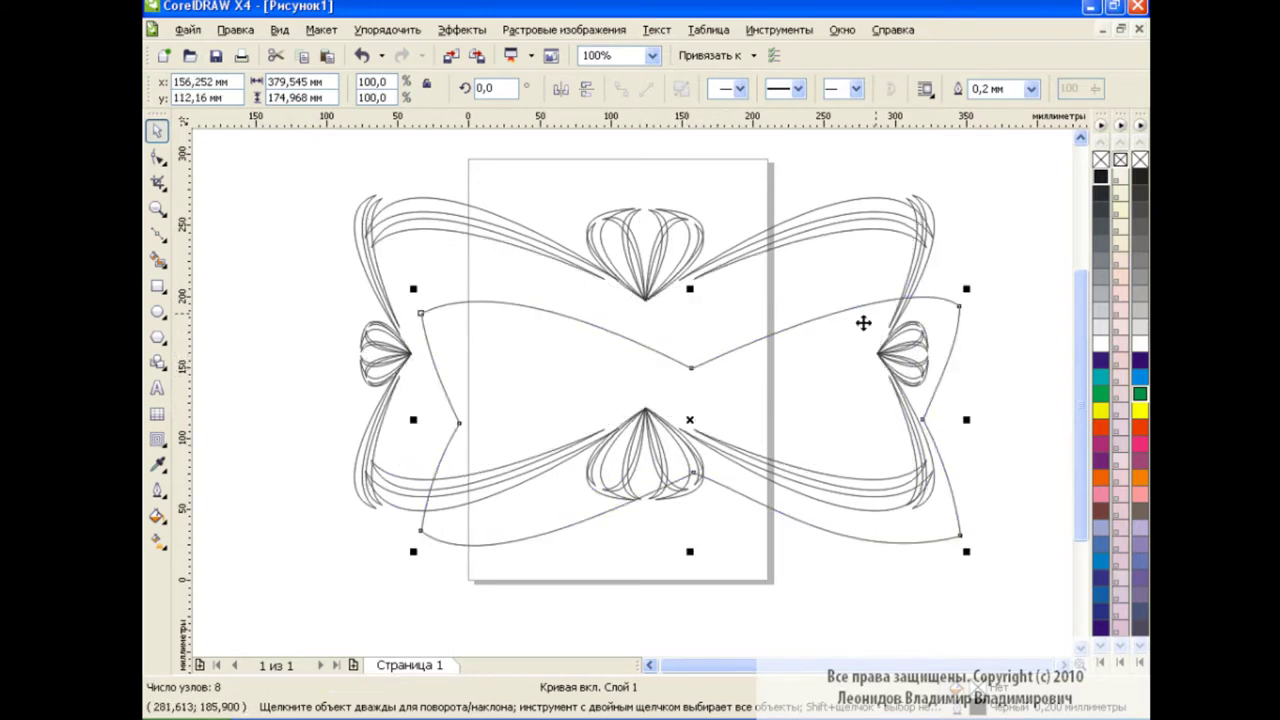
pyautogui.click(401, 55)
pyautogui.click(651, 55)
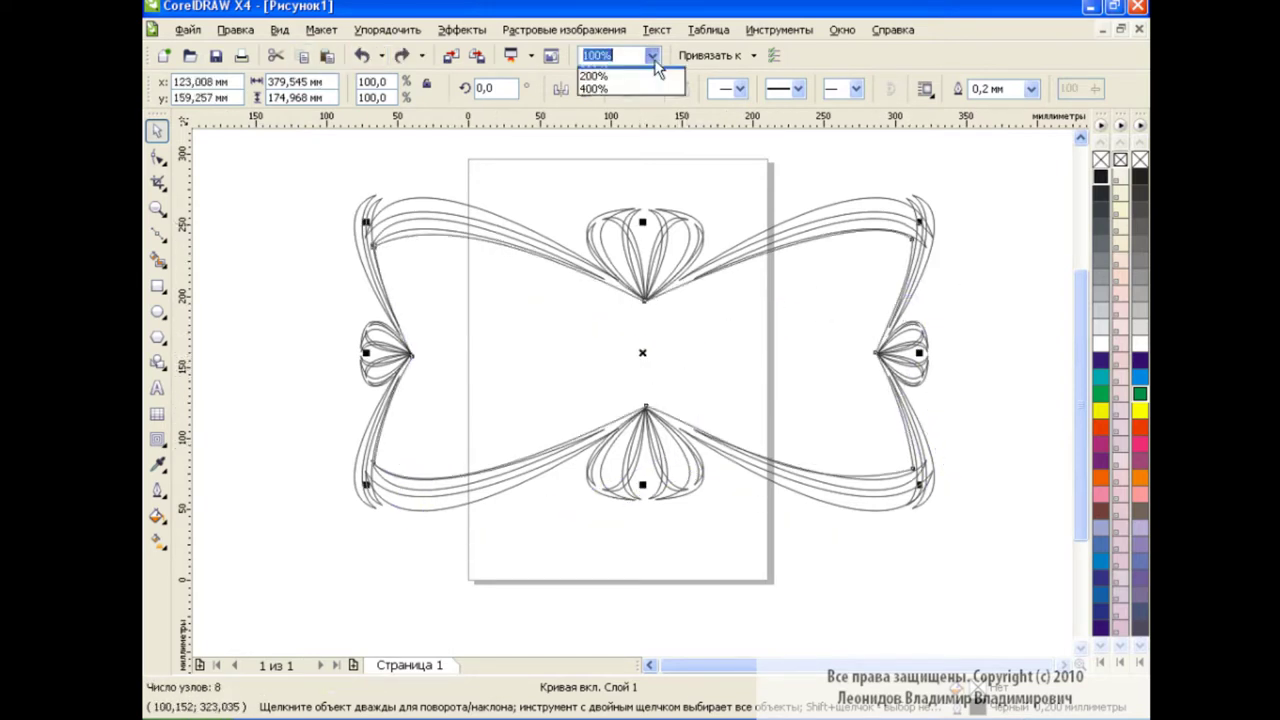
pyautogui.click(636, 177)
pyautogui.click(669, 487)
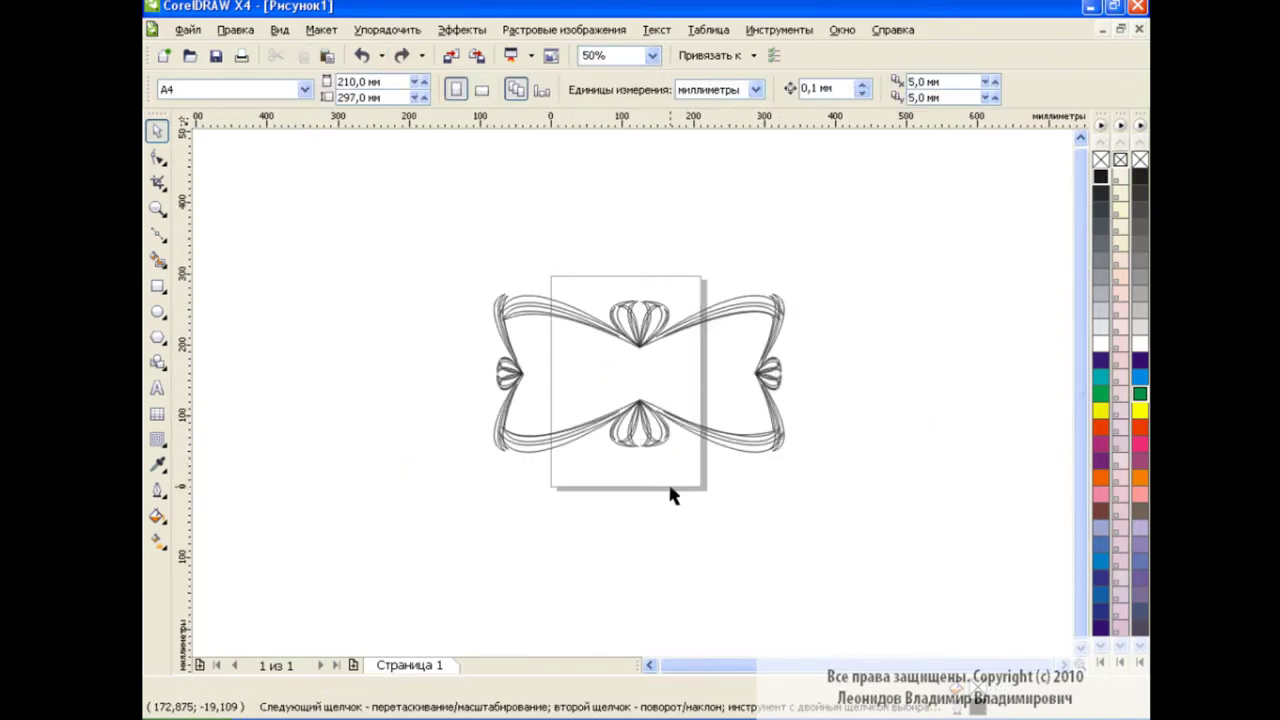
pyautogui.click(493, 313)
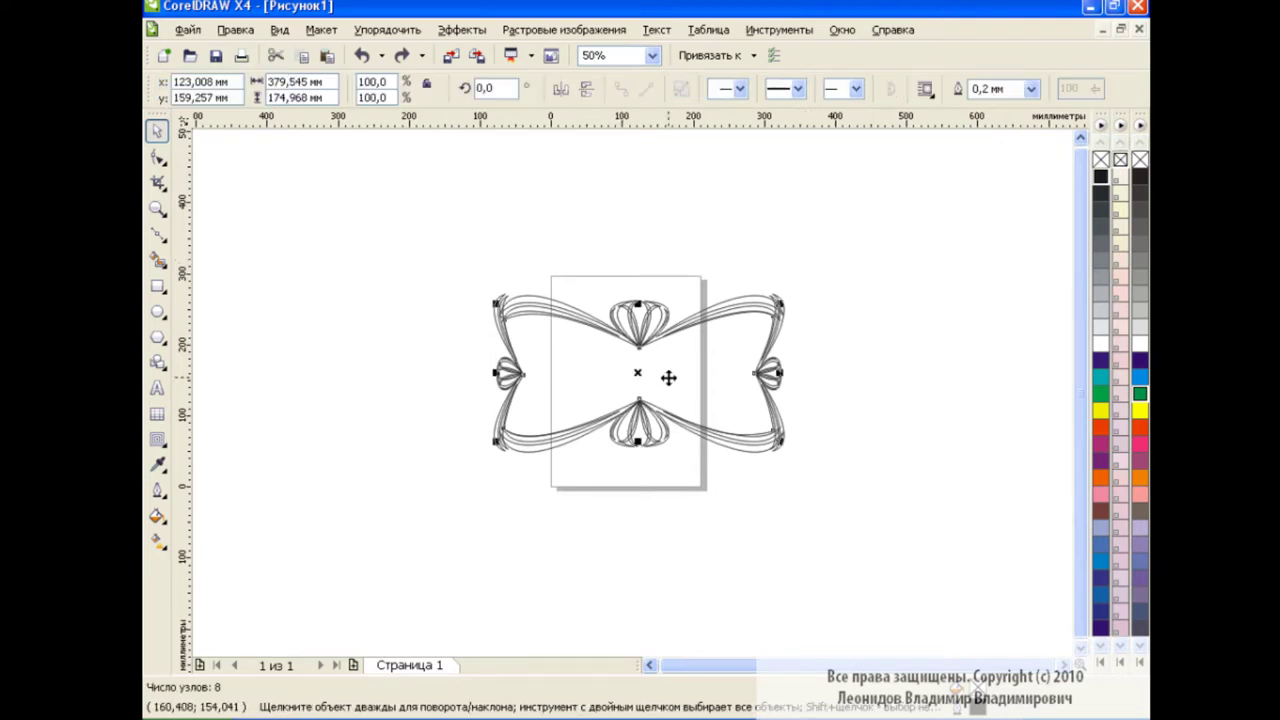
pyautogui.click(286, 183)
# Import the tulip photo 258001.JPG and place it on the page
pyautogui.click(450, 56)
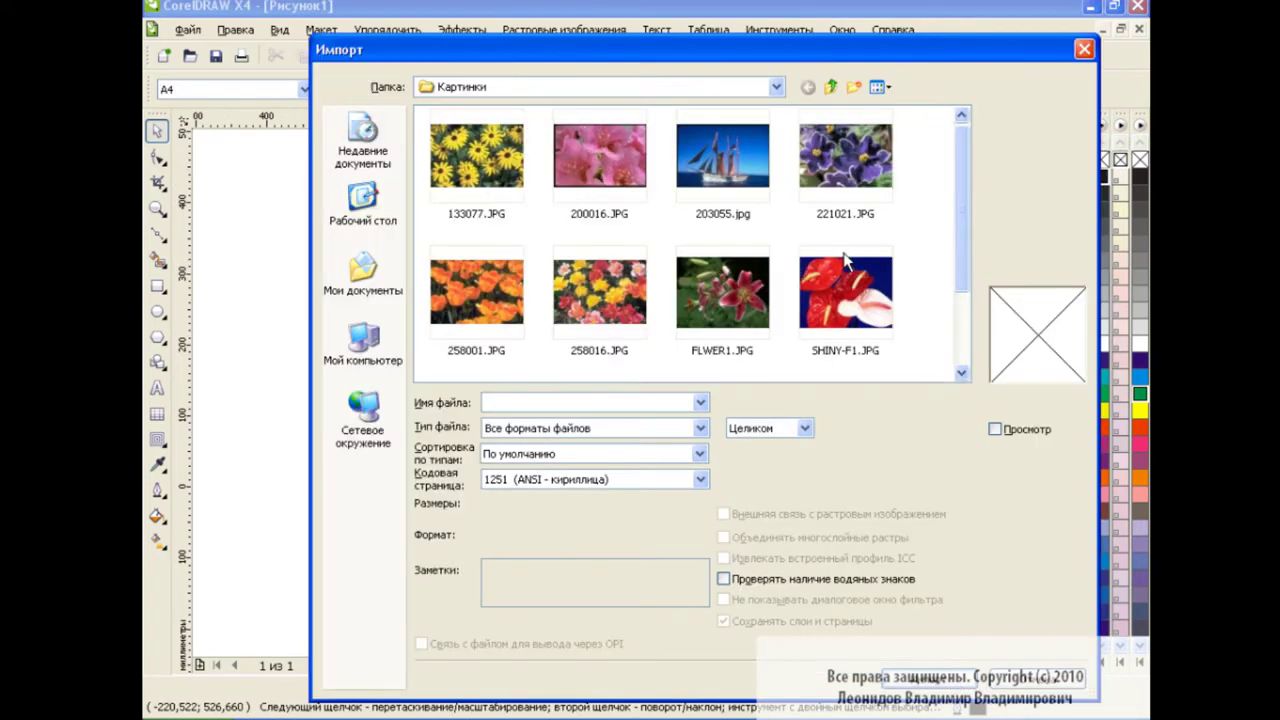
pyautogui.moveTo(962, 186)
pyautogui.mouseDown()
pyautogui.moveTo(960, 234)
pyautogui.moveTo(955, 192)
pyautogui.mouseUp()
pyautogui.click(496, 270)
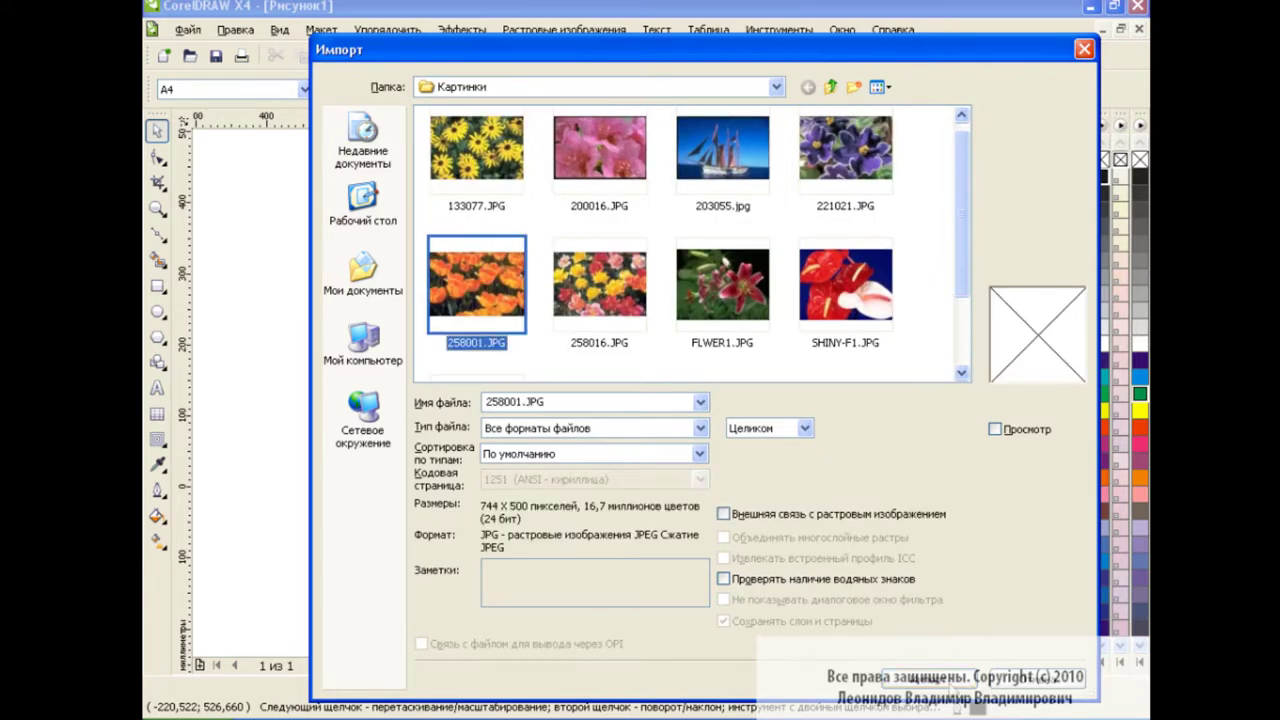
pyautogui.press('Return')
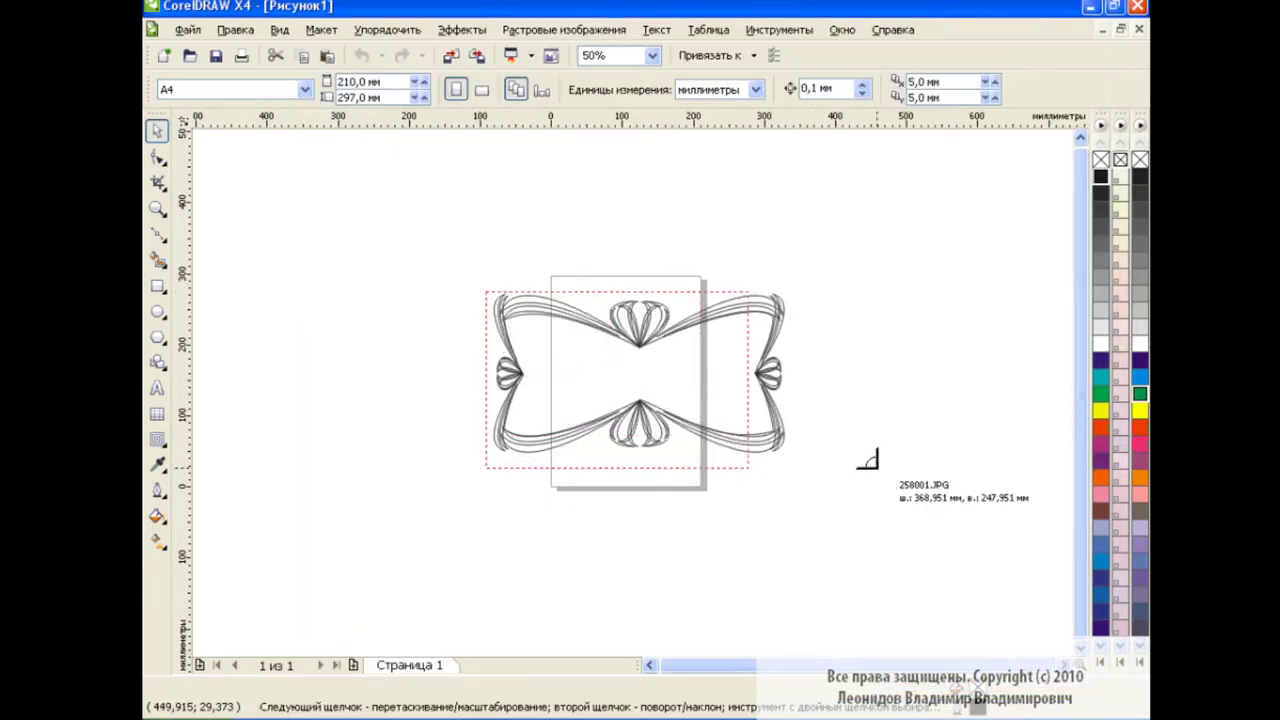
pyautogui.press('space')
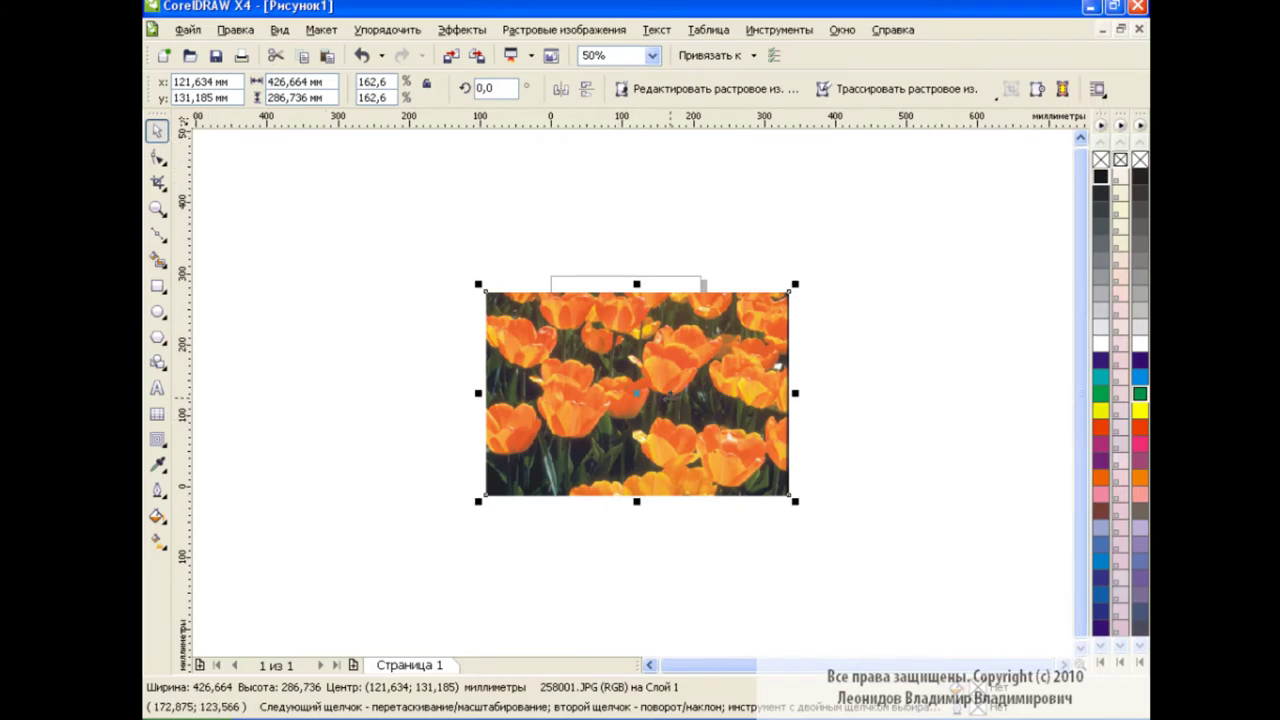
# PowerClip the tulip photo inside the frame's inner curve
pyautogui.moveTo(643, 394)
pyautogui.mouseDown()
pyautogui.moveTo(932, 478)
pyautogui.moveTo(683, 381)
pyautogui.mouseUp()
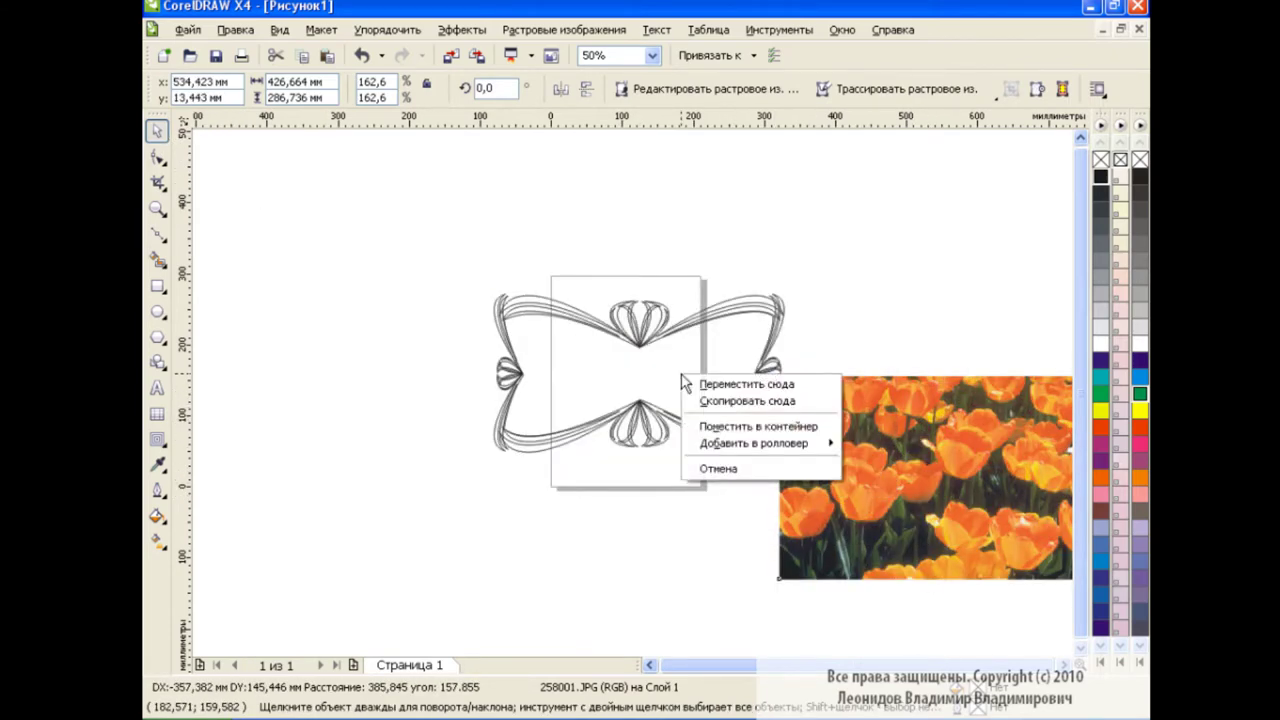
pyautogui.click(753, 428)
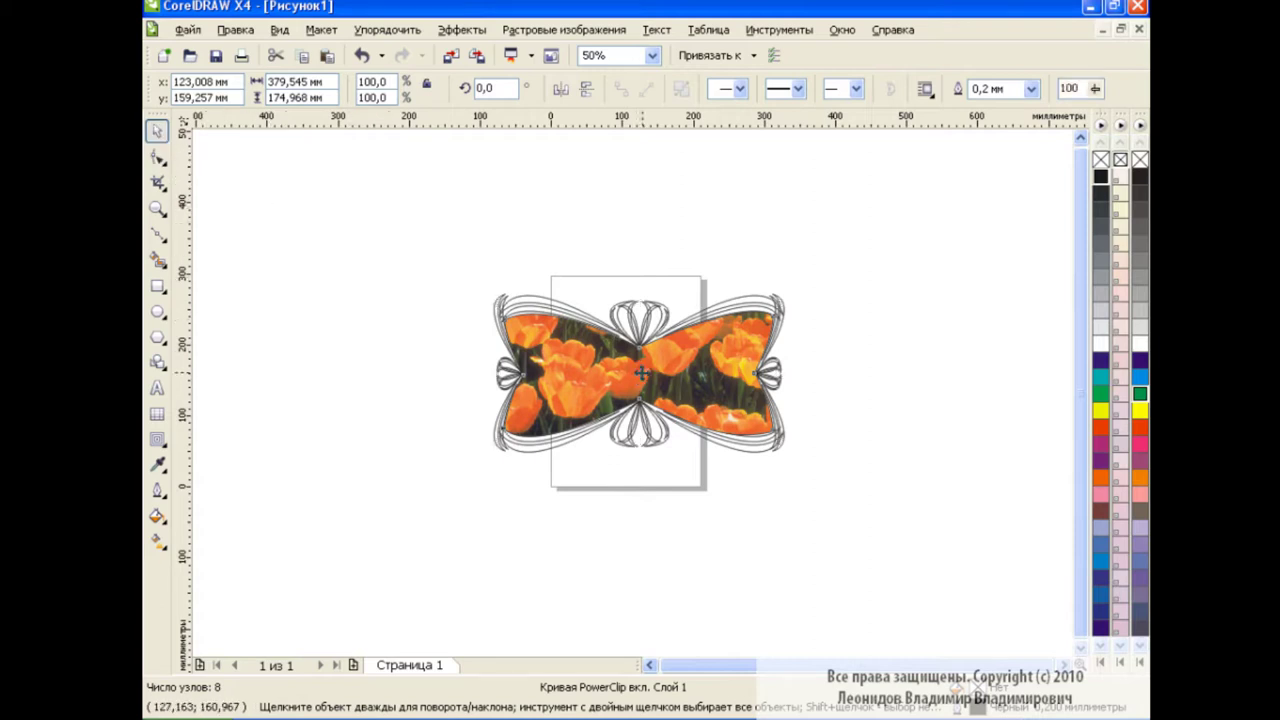
pyautogui.moveTo(685, 380); pyautogui.dragTo(830, 403)
pyautogui.click(362, 55)
# Zoom back to 100% and clear the selection
pyautogui.click(651, 55)
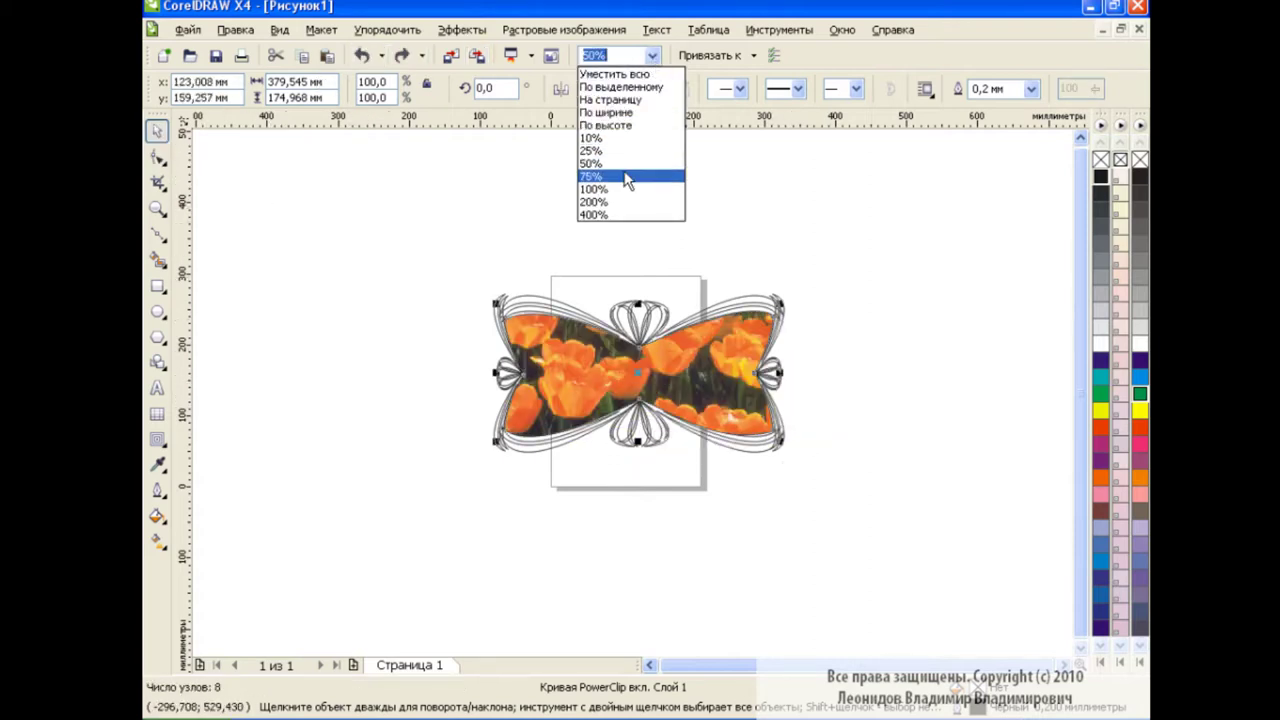
pyautogui.click(620, 187)
pyautogui.click(698, 553)
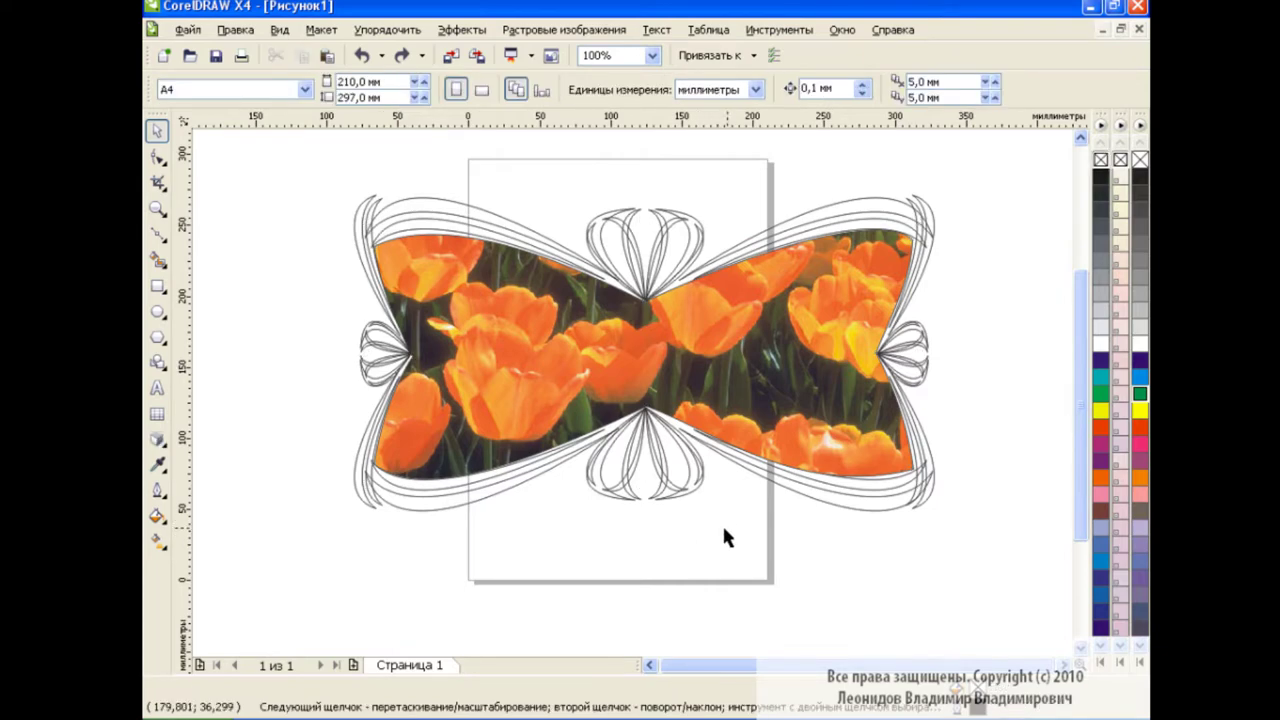
# Give the swirl frame a red-orange fill and black outlines, then deselect it
pyautogui.click(680, 220)
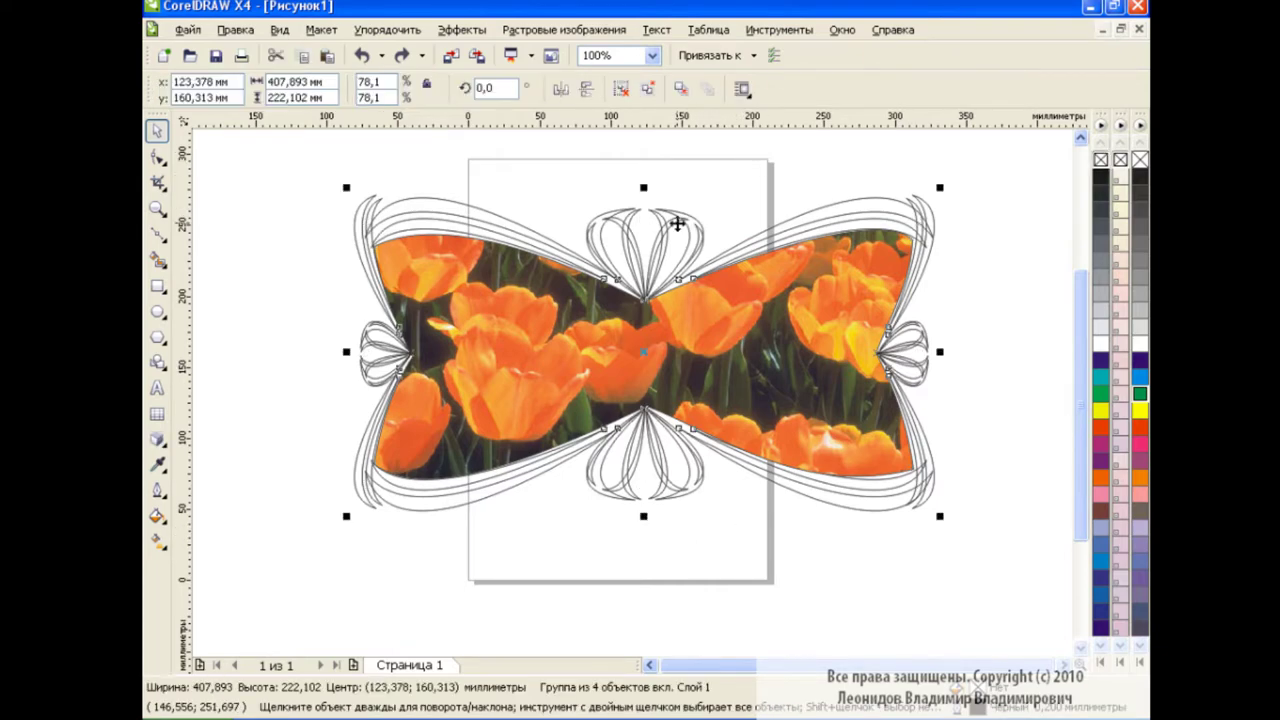
pyautogui.click(1100, 427)
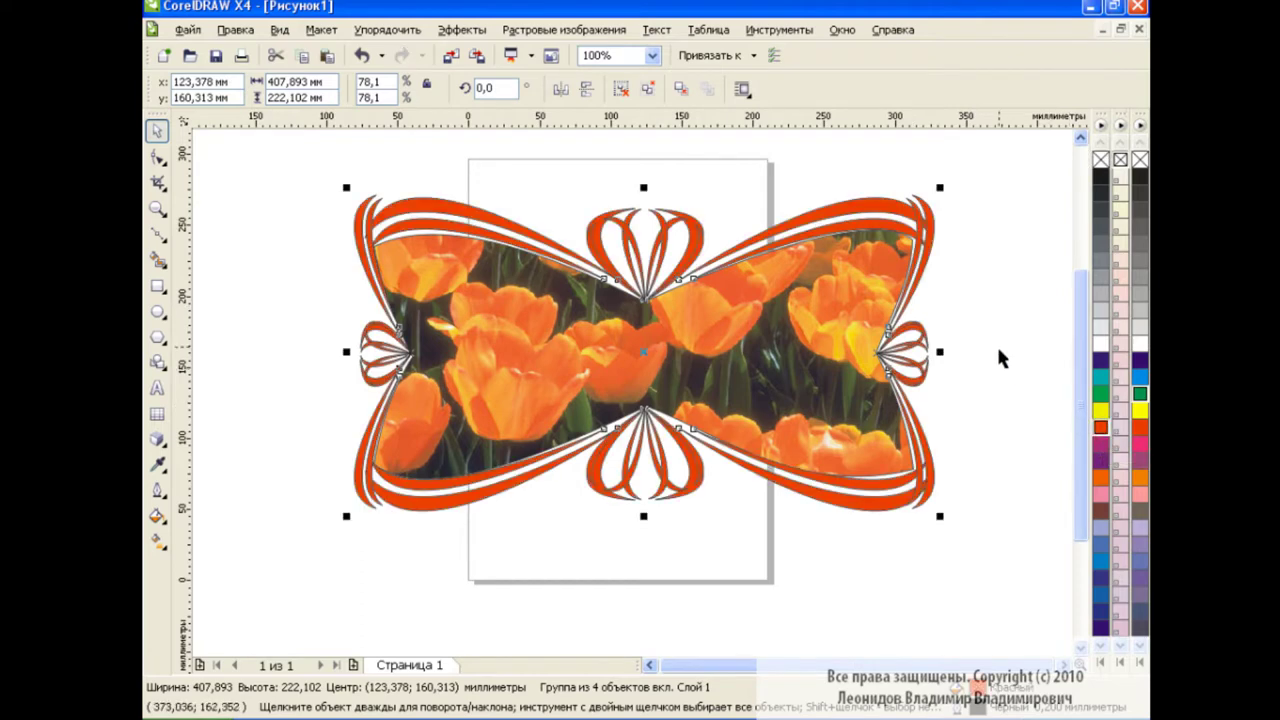
pyautogui.rightClick(1100, 428)
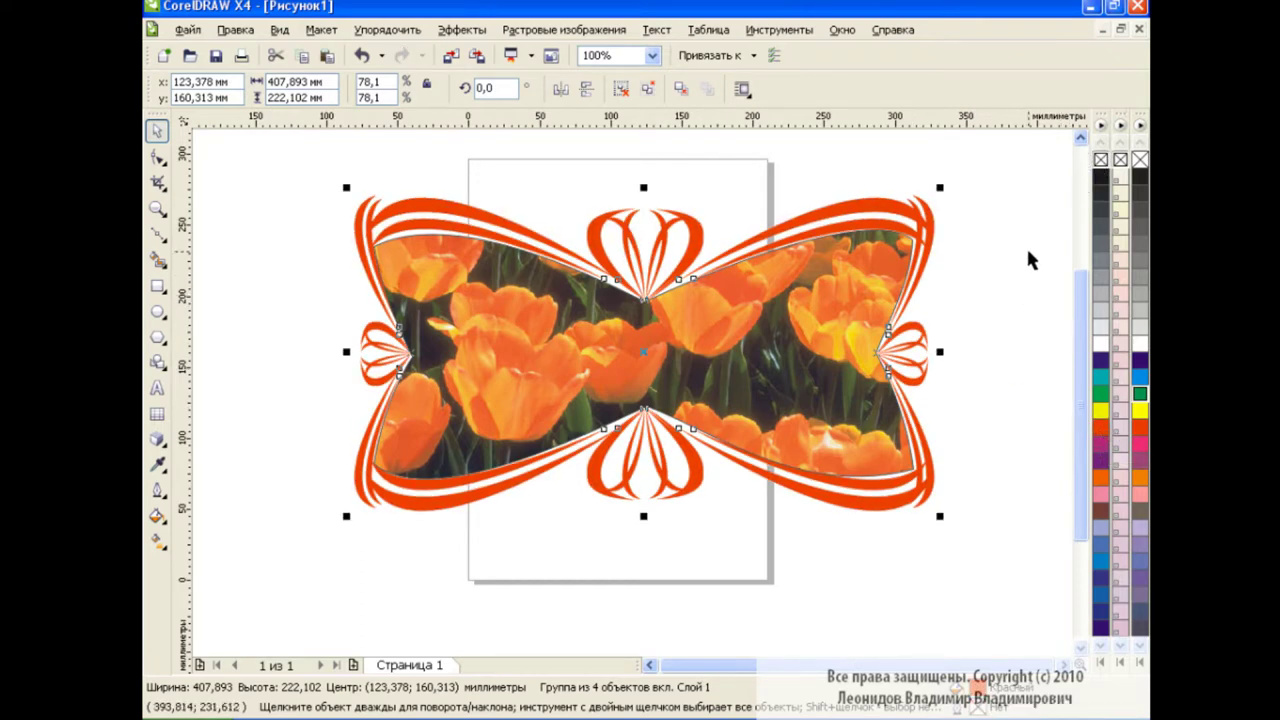
pyautogui.rightClick(1100, 176)
pyautogui.click(1021, 290)
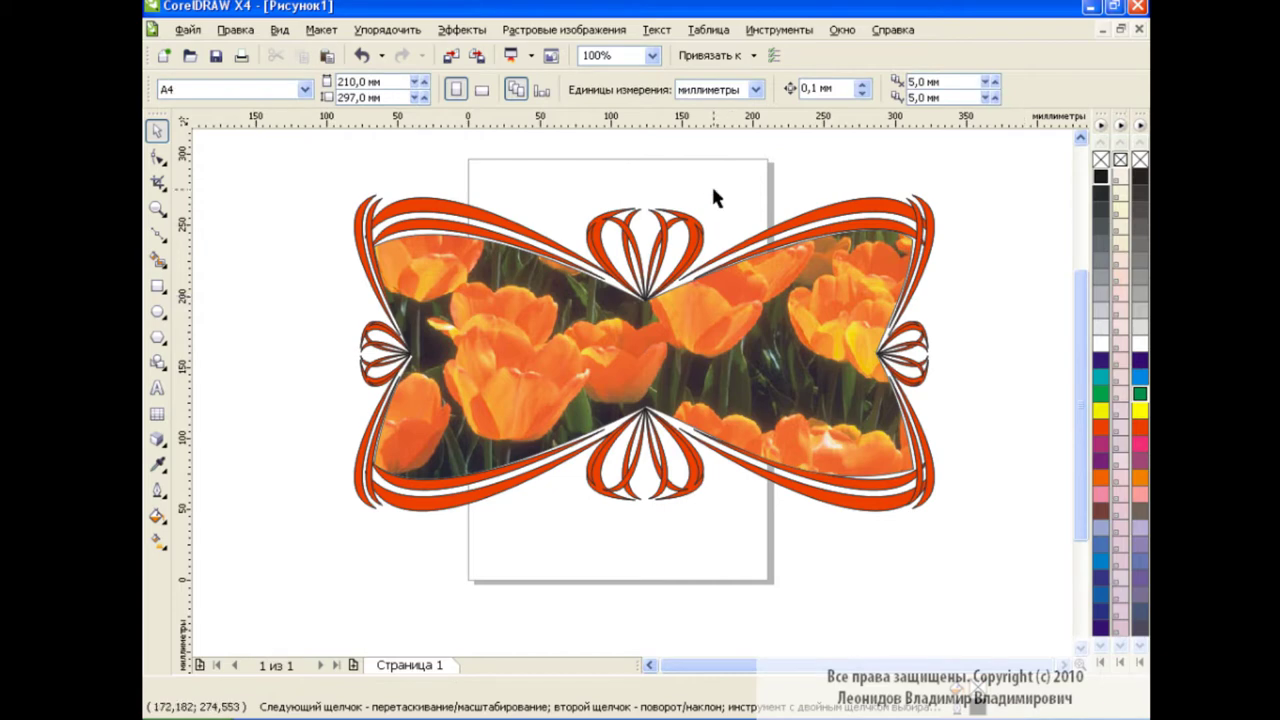
# Try a teal texture fill on the swirl frame group
pyautogui.click(719, 234)
pyautogui.click(157, 517)
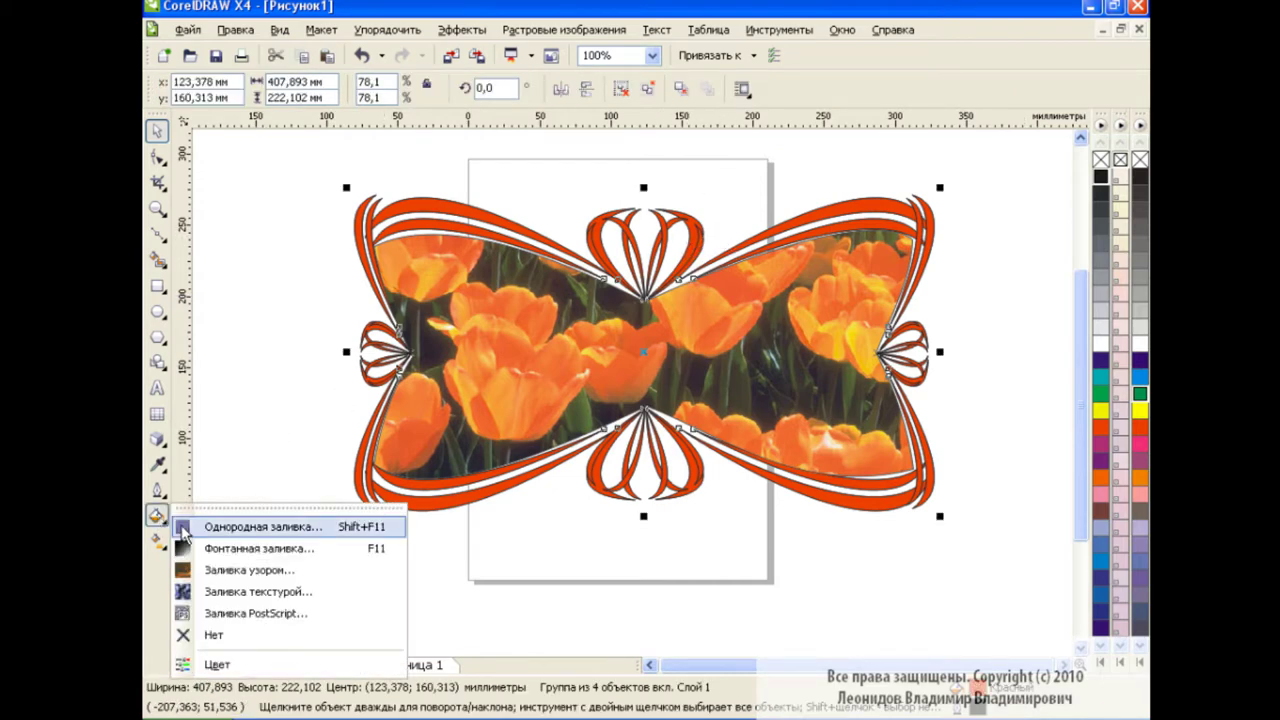
pyautogui.click(305, 592)
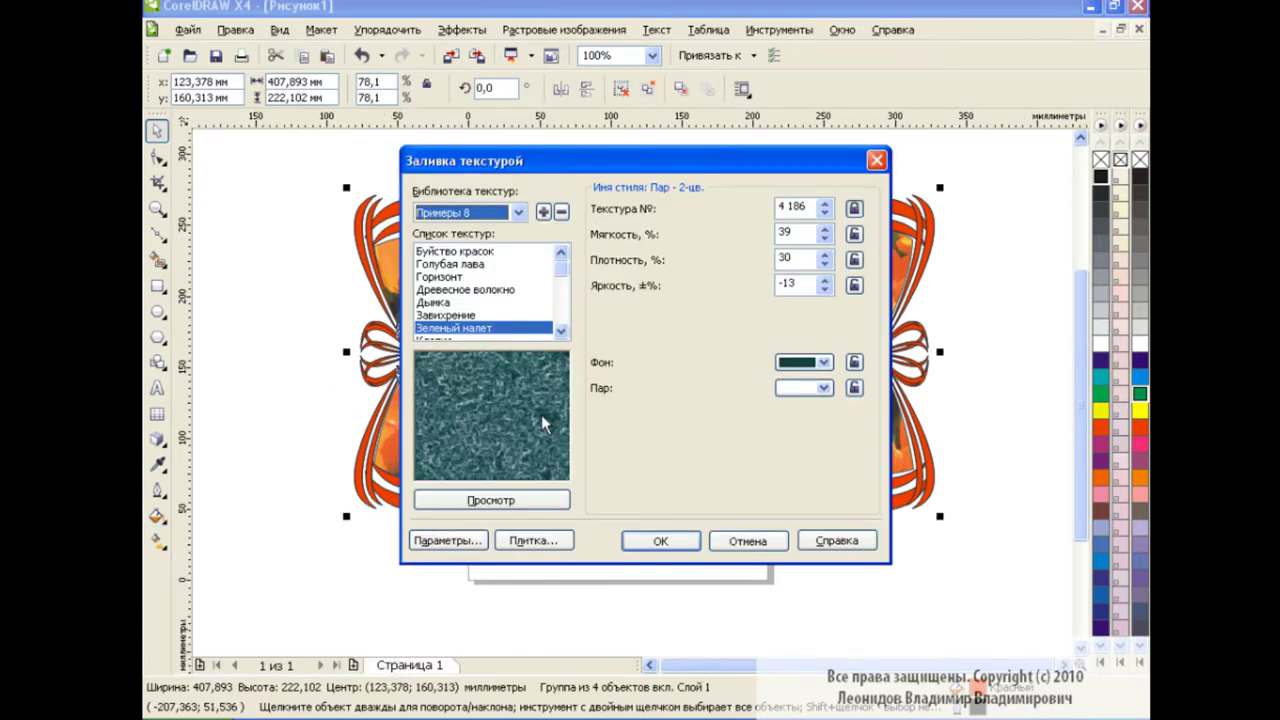
pyautogui.click(674, 542)
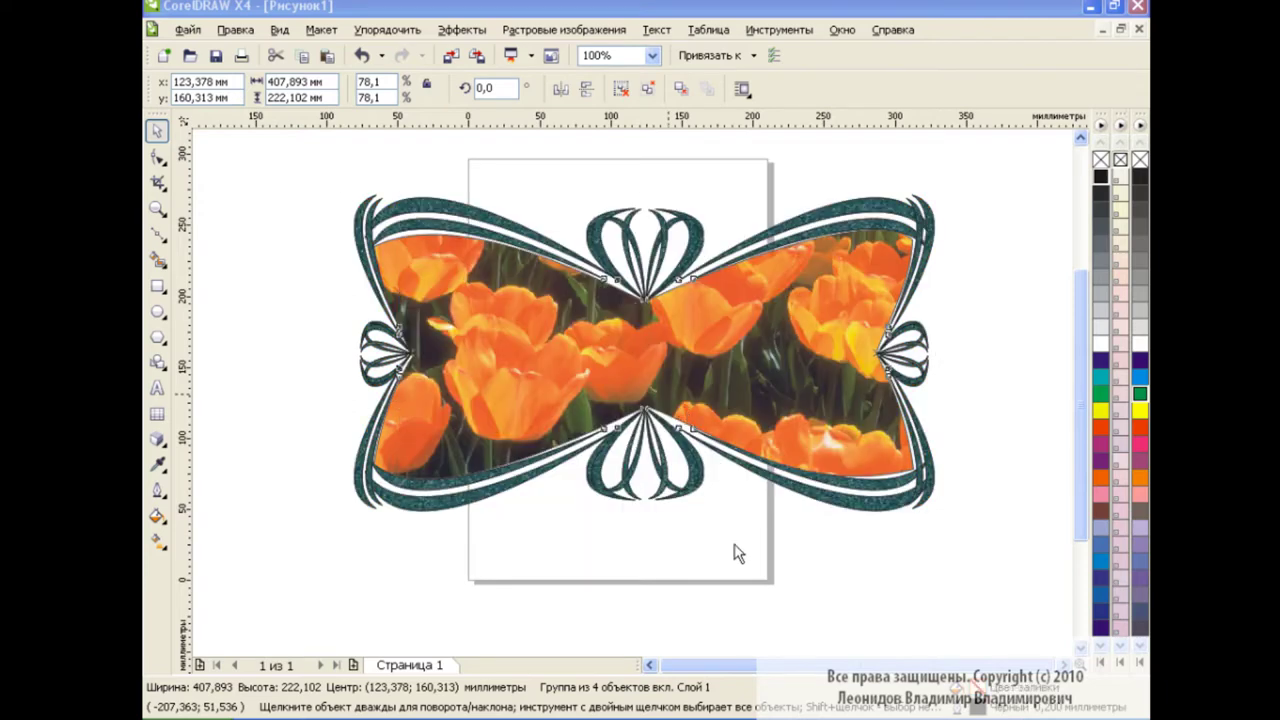
# Replace it with a green full-bitmap pattern fill, then deselect the frame
pyautogui.click(157, 517)
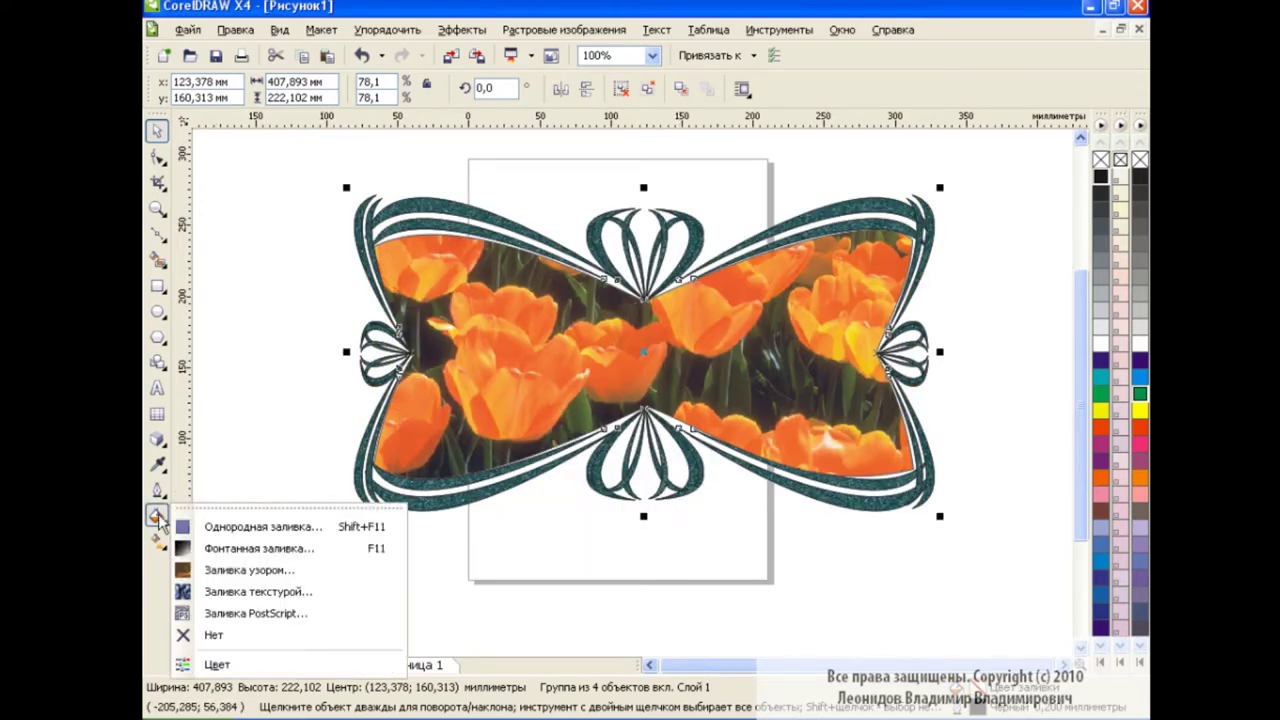
pyautogui.click(286, 571)
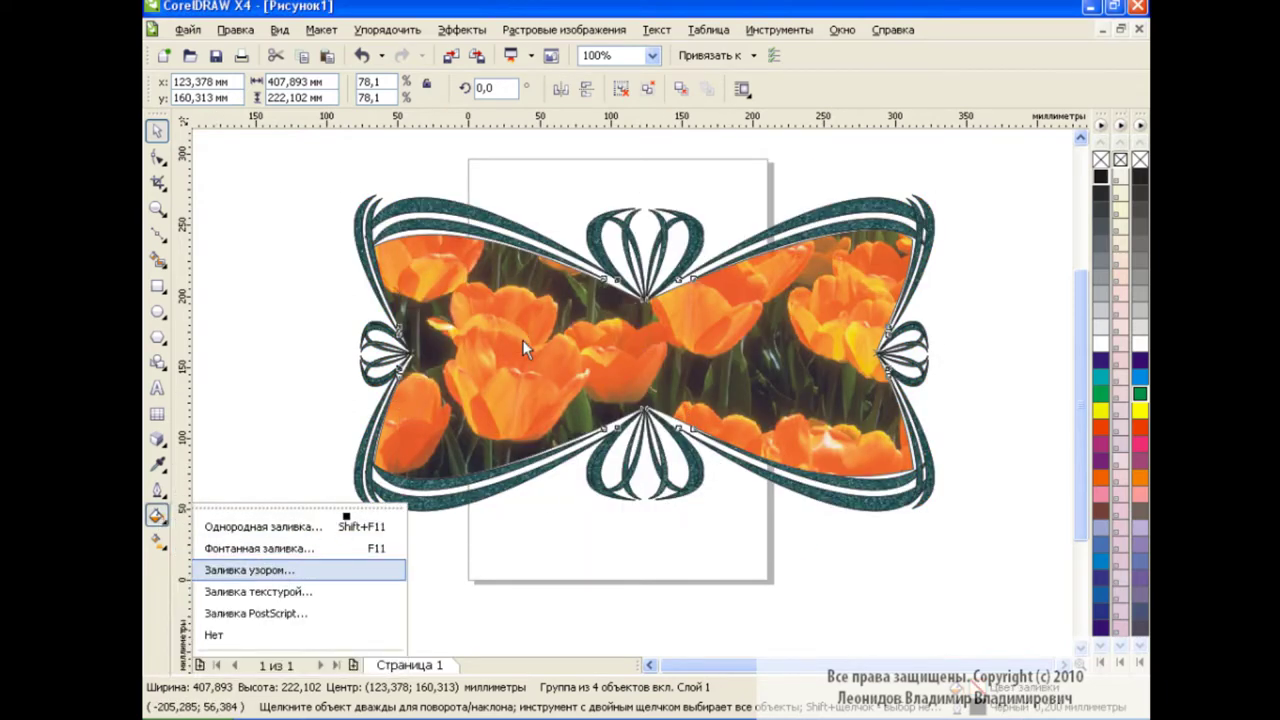
pyautogui.click(518, 266)
pyautogui.click(666, 242)
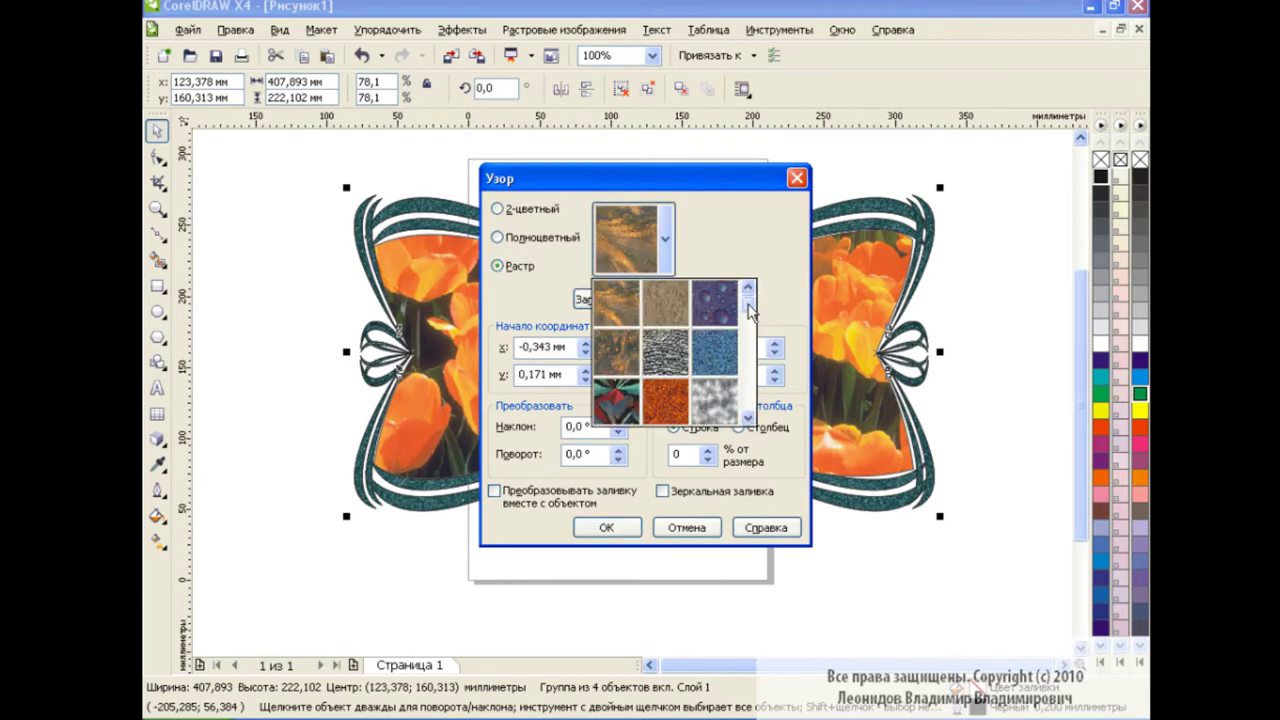
pyautogui.moveTo(749, 305); pyautogui.dragTo(749, 334)
pyautogui.click(612, 402)
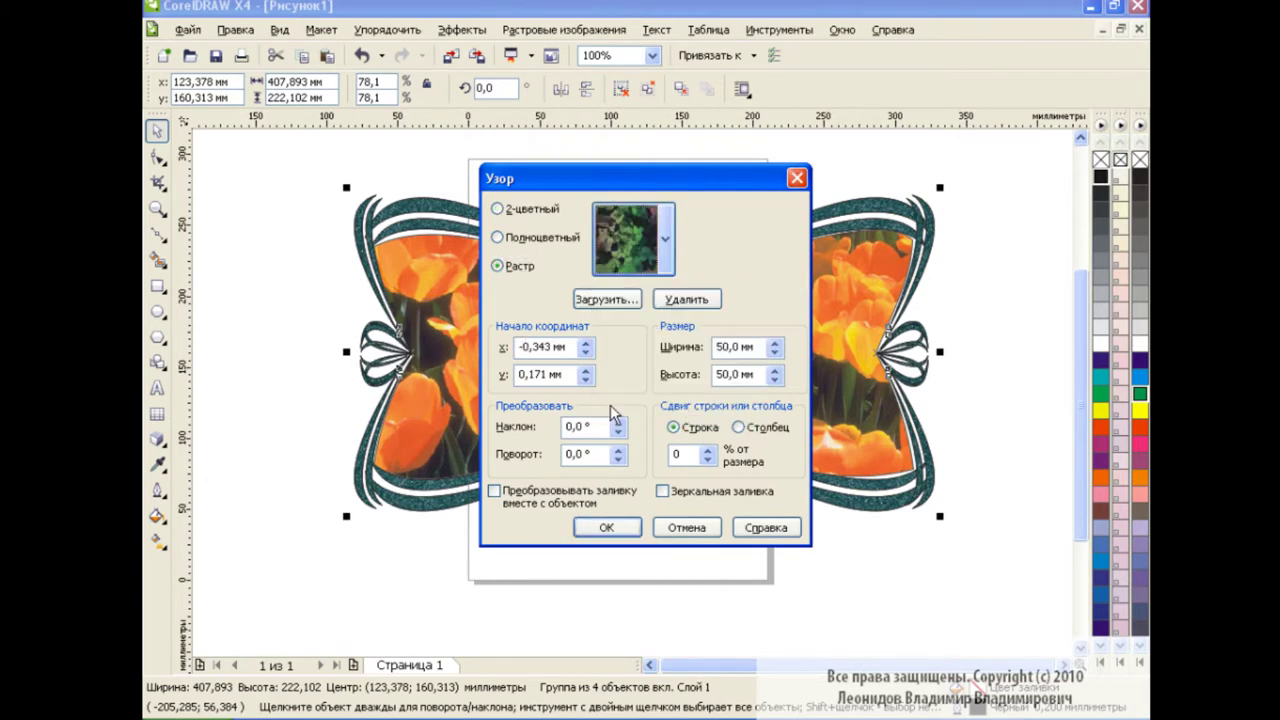
pyautogui.click(614, 527)
pyautogui.click(698, 577)
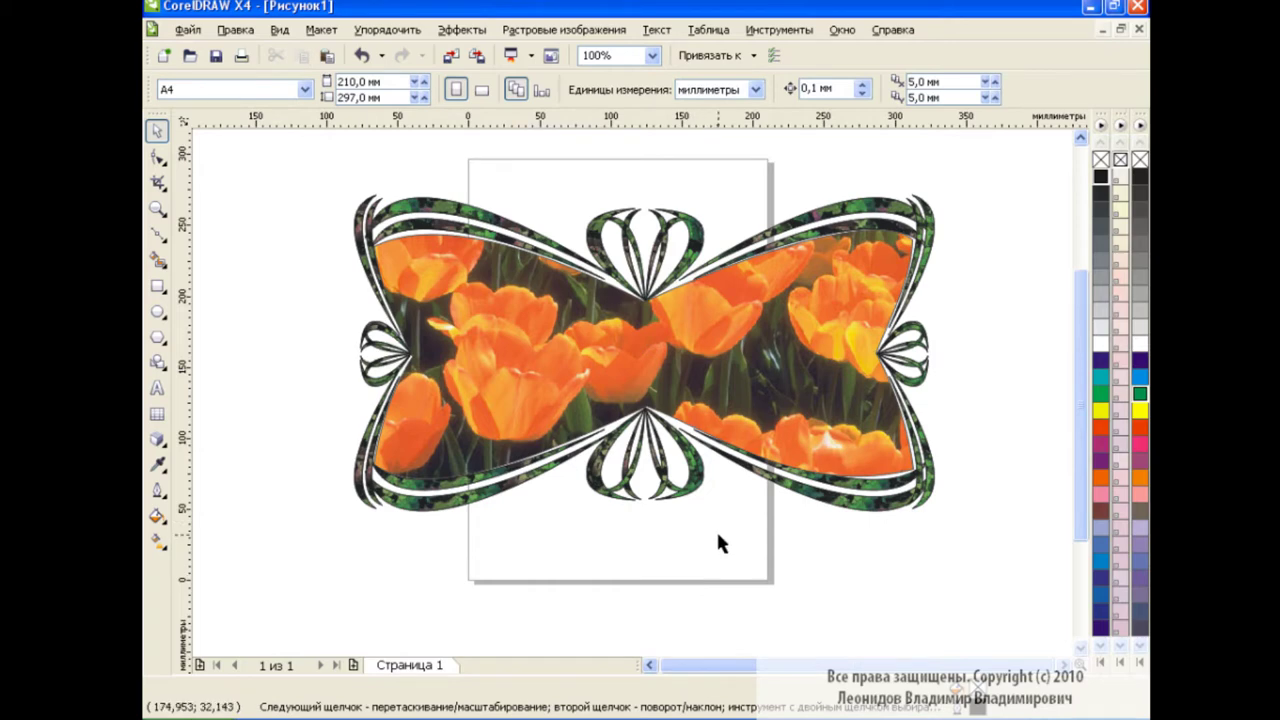
# Select the swirl frame group, dismissing a default-fill warning and cancelling a gradient fill
pyautogui.click(694, 489)
pyautogui.click(713, 528)
pyautogui.click(158, 517)
pyautogui.click(270, 574)
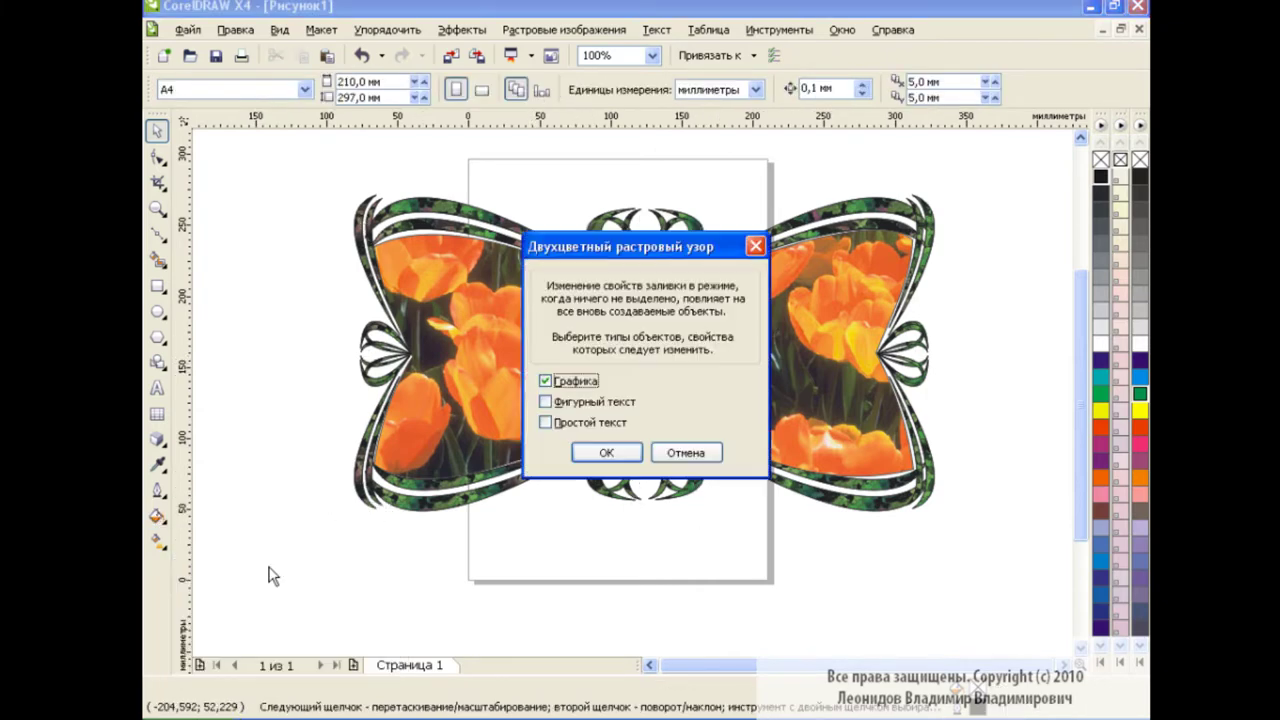
pyautogui.click(686, 453)
pyautogui.click(362, 505)
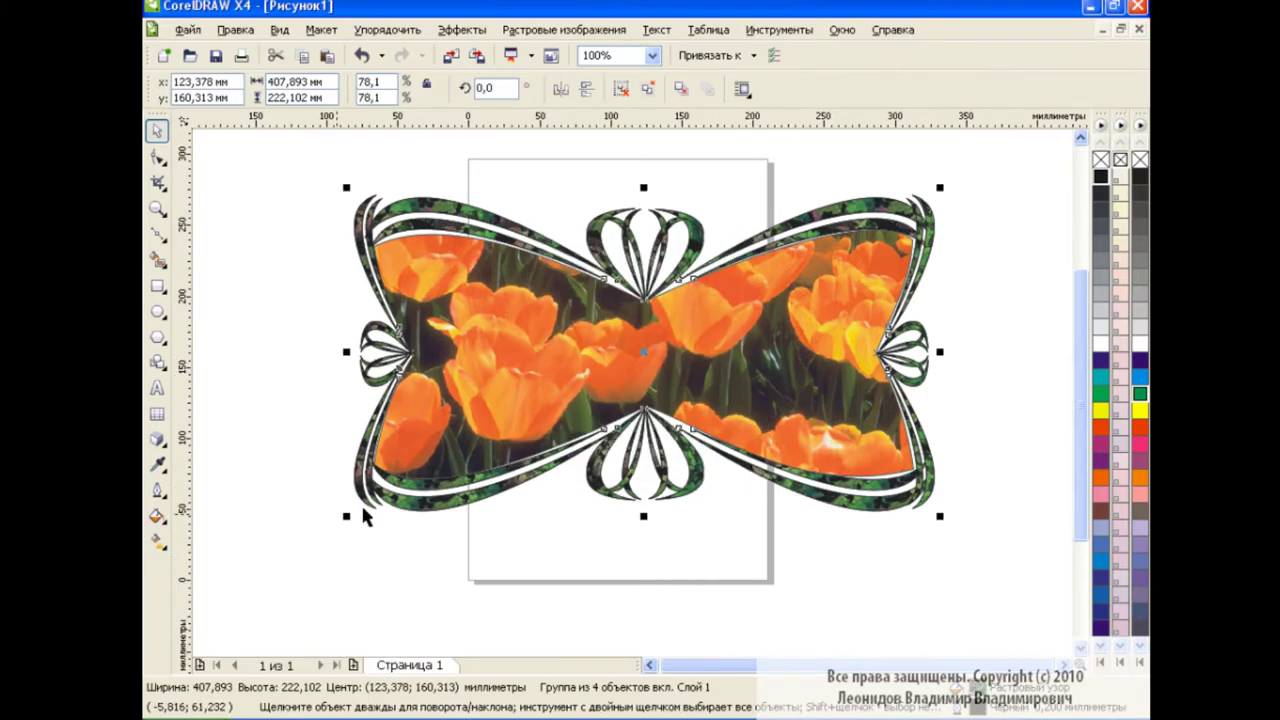
pyautogui.click(158, 517)
pyautogui.click(259, 550)
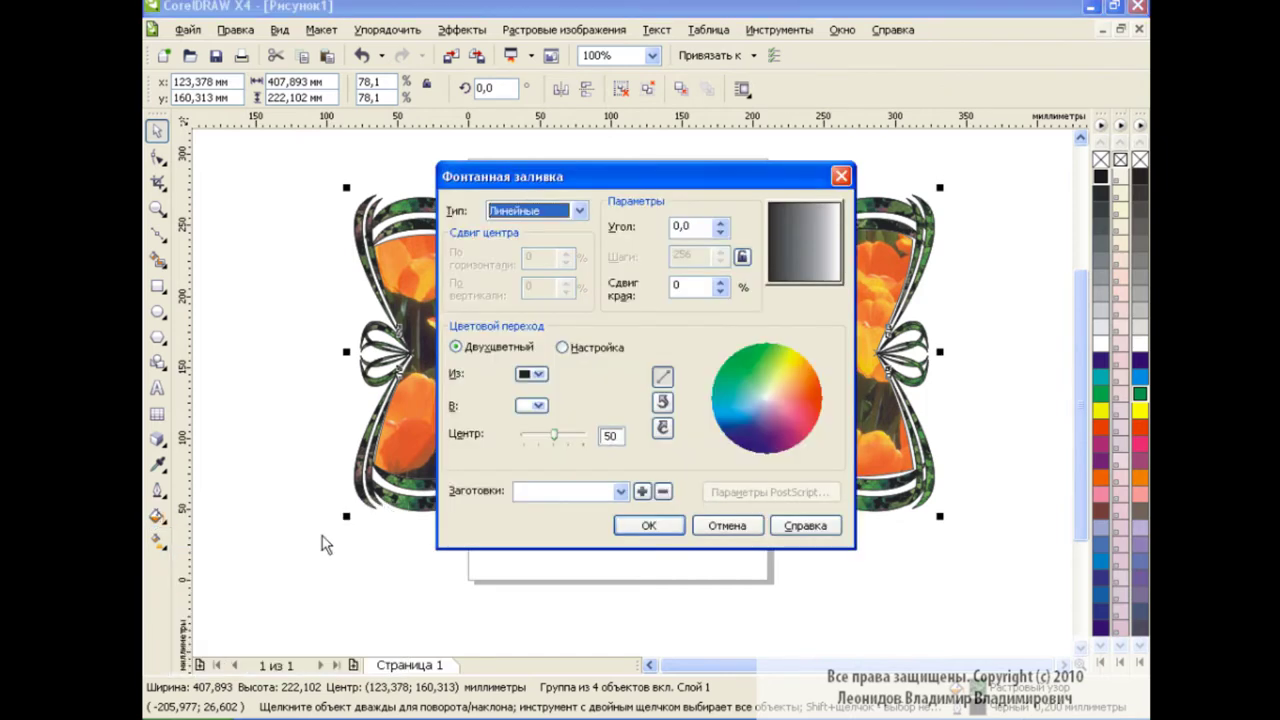
pyautogui.click(729, 523)
# Give the frame a wood-grain bitmap pattern fill and deselect it
pyautogui.click(158, 517)
pyautogui.click(276, 568)
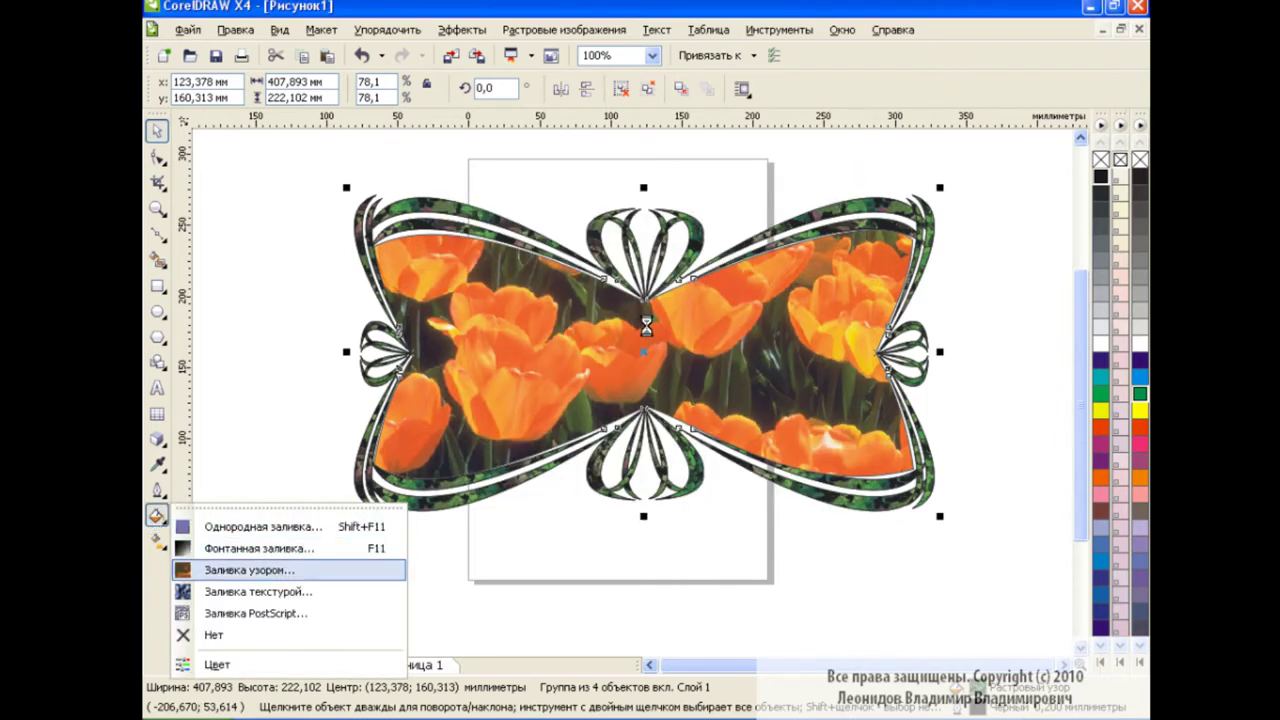
pyautogui.click(665, 238)
pyautogui.moveTo(750, 300); pyautogui.dragTo(752, 410)
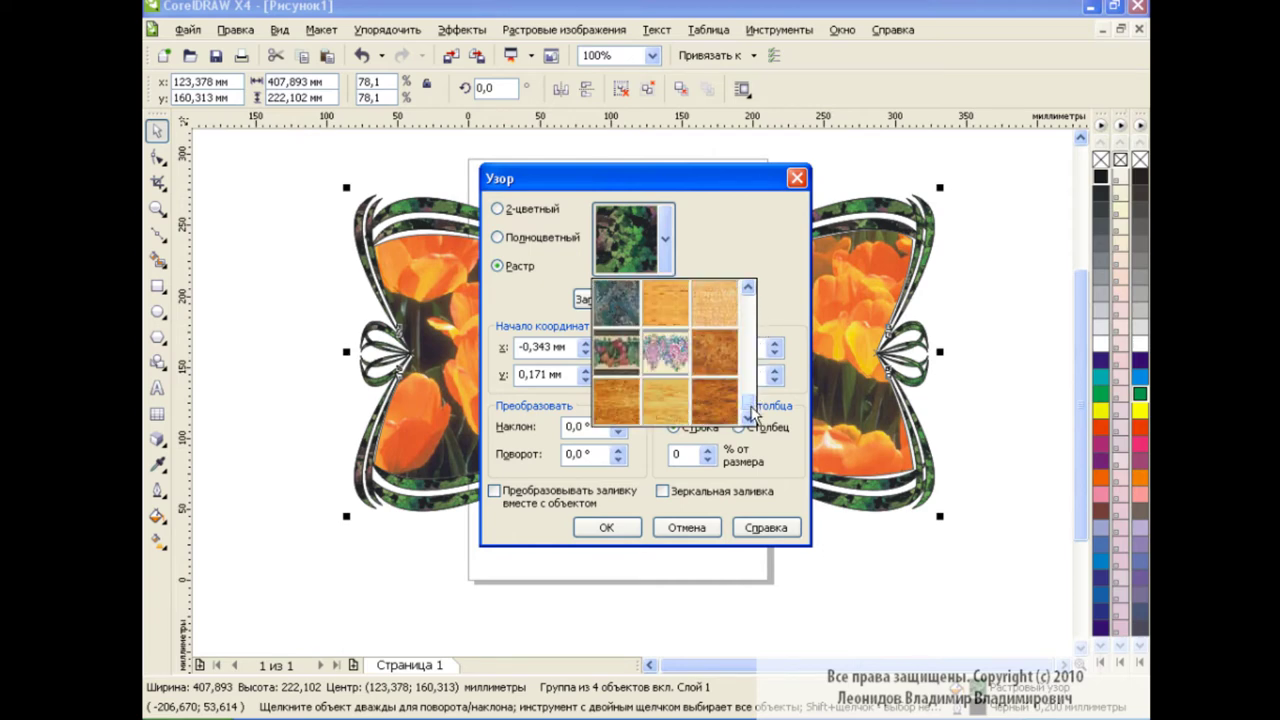
pyautogui.click(718, 398)
pyautogui.click(615, 528)
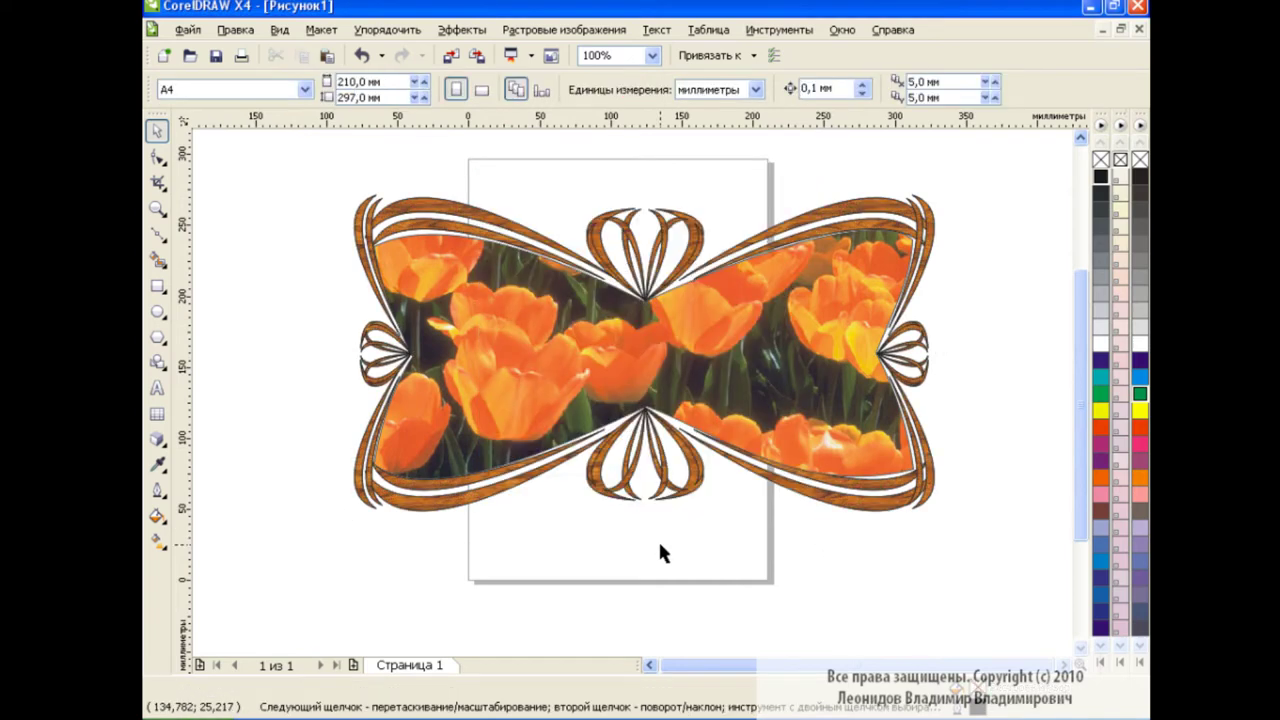
pyautogui.click(1014, 253)
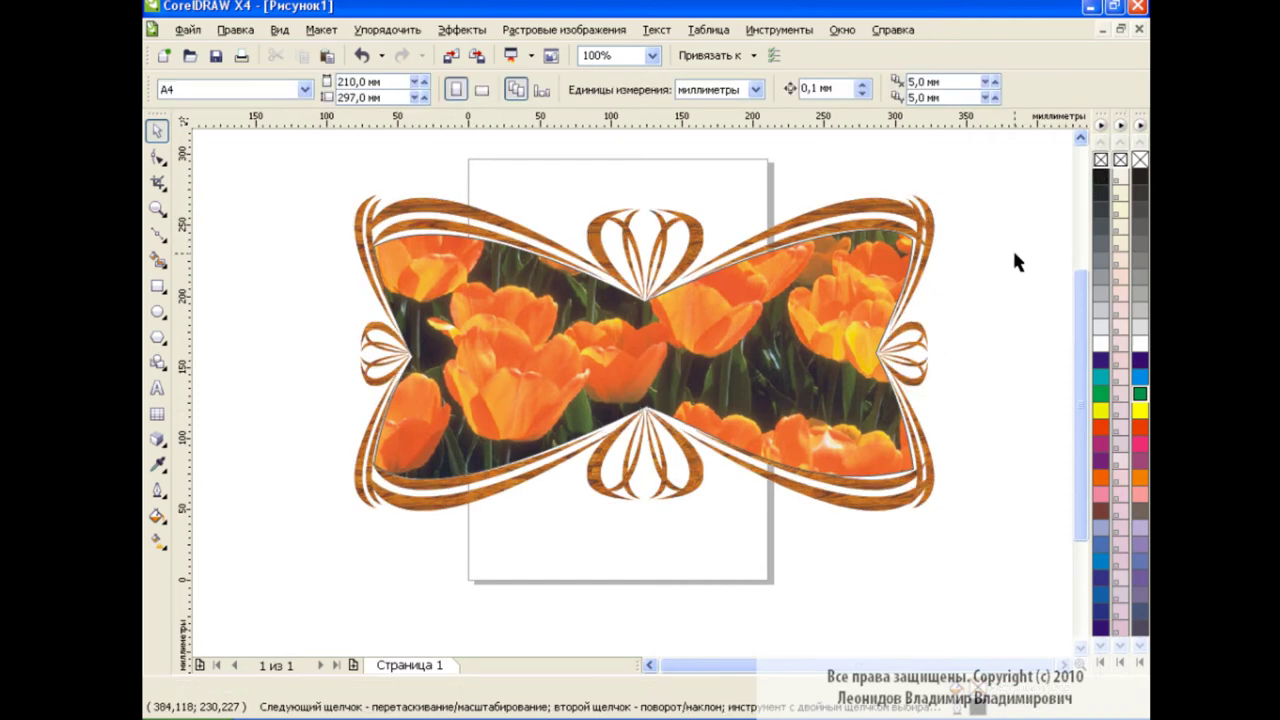
pyautogui.click(692, 299)
pyautogui.click(362, 248)
pyautogui.moveTo(440, 243); pyautogui.dragTo(568, 268)
pyautogui.moveTo(440, 243); pyautogui.dragTo(476, 236)
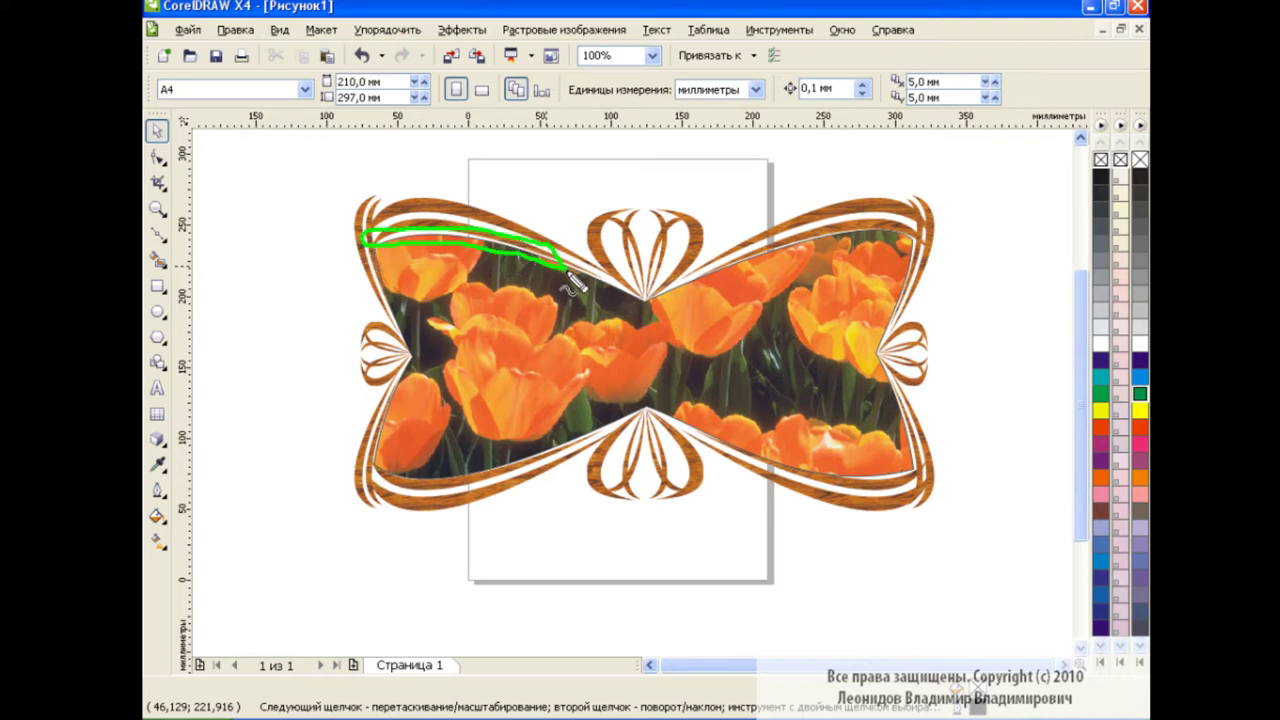
pyautogui.moveTo(857, 462)
pyautogui.mouseDown()
pyautogui.moveTo(829, 506)
pyautogui.moveTo(850, 455)
pyautogui.mouseUp()
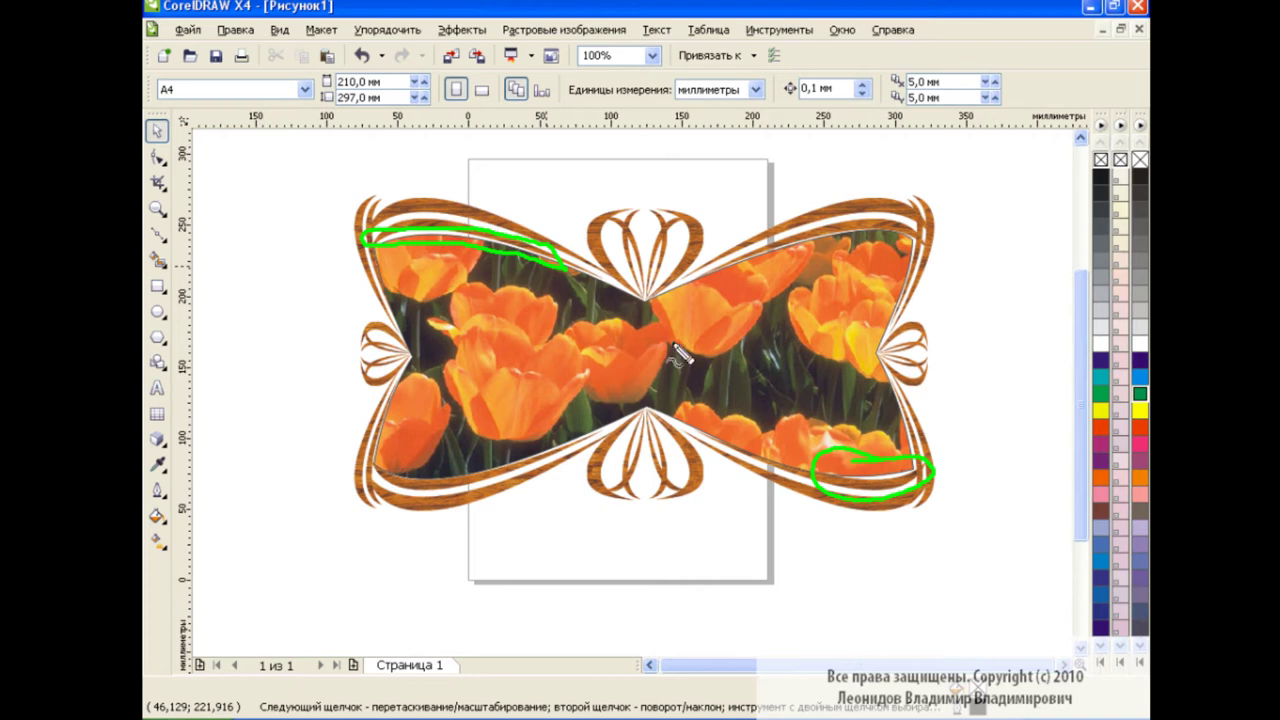
# Select the clipped tulip photo for node editing with the Shape tool
pyautogui.click(684, 356)
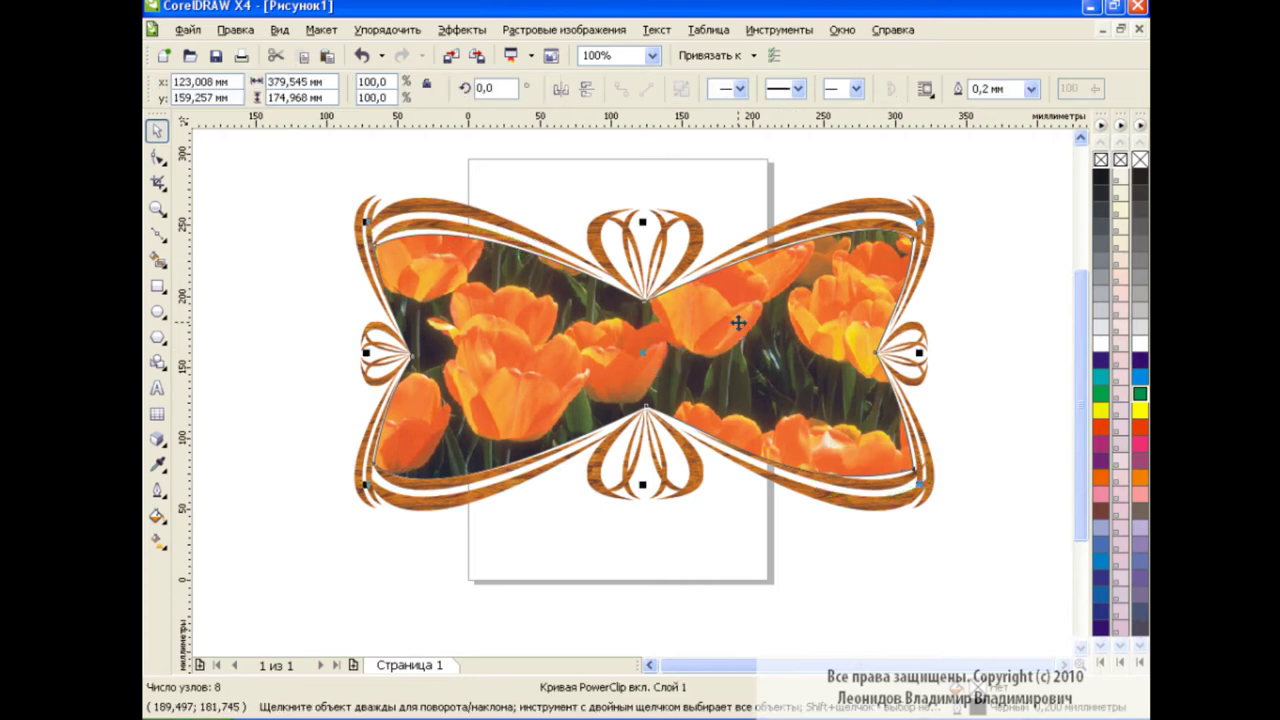
pyautogui.click(158, 234)
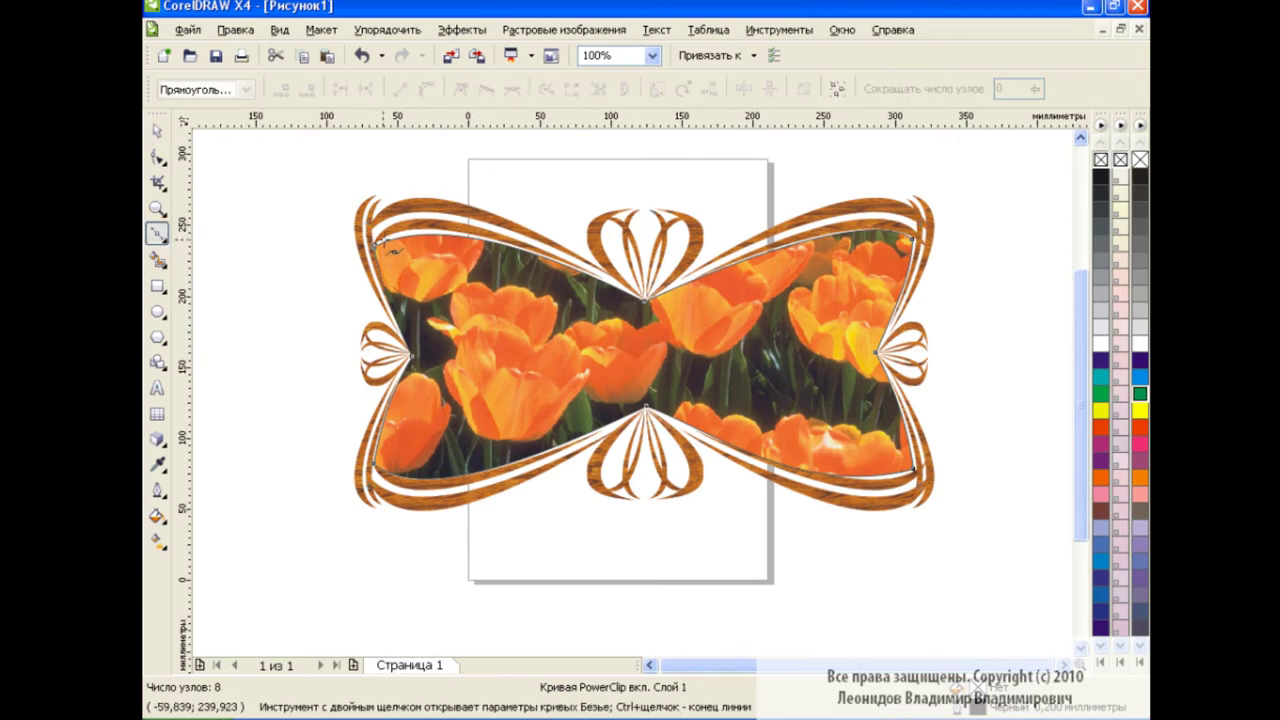
pyautogui.click(160, 236)
pyautogui.click(158, 157)
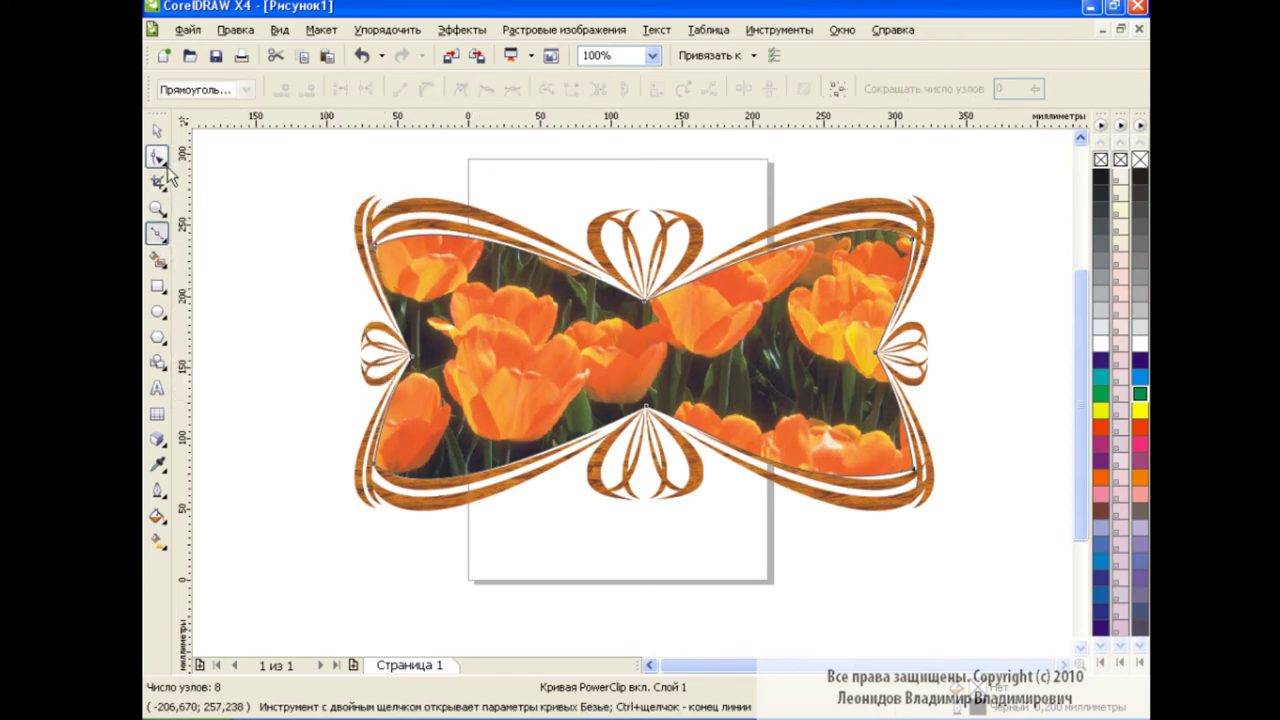
# Bend the clip outline's top and lower-right edges to hug the wooden frame, then deselect
pyautogui.click(396, 250)
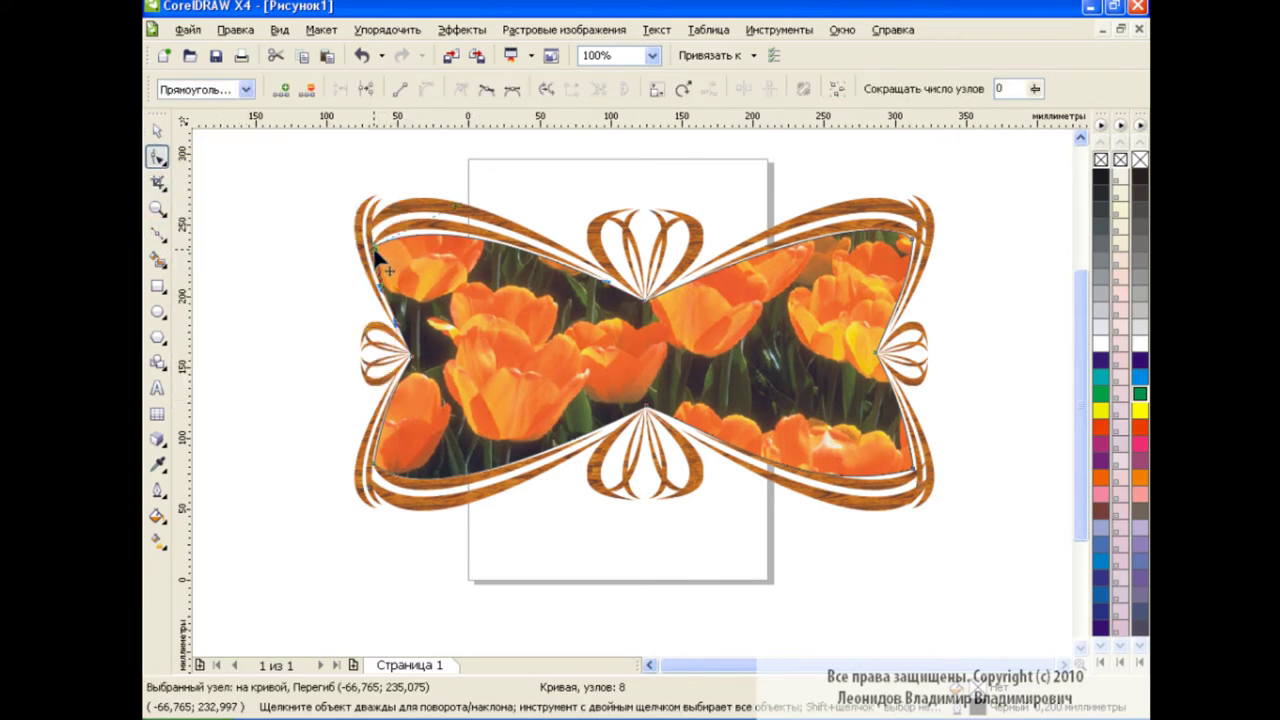
pyautogui.moveTo(456, 205); pyautogui.dragTo(434, 202)
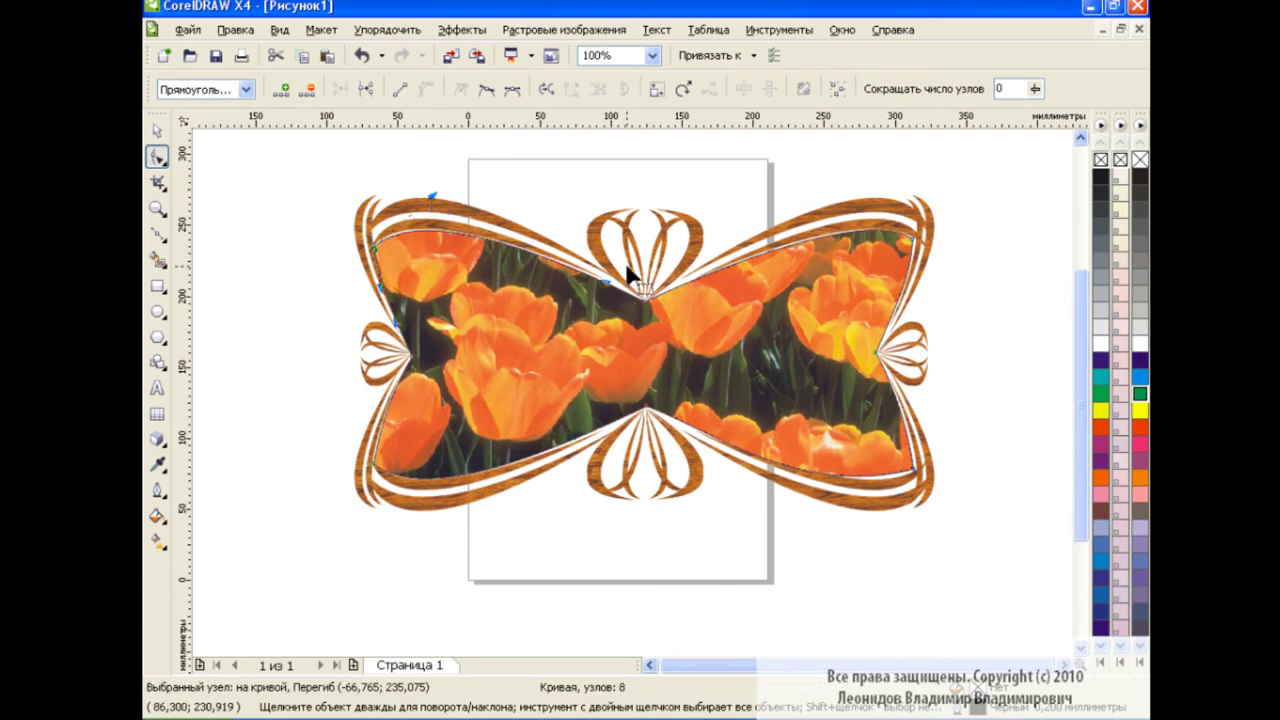
pyautogui.moveTo(806, 505); pyautogui.dragTo(854, 517)
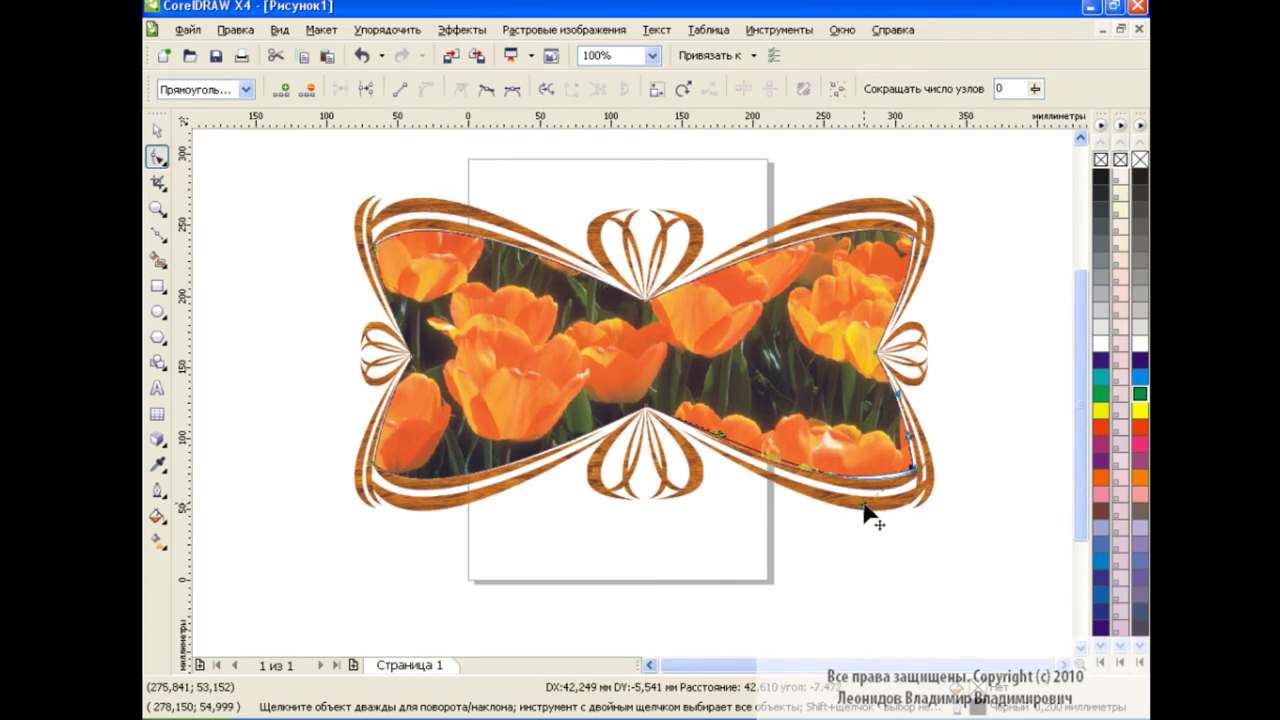
pyautogui.moveTo(712, 443); pyautogui.dragTo(710, 440)
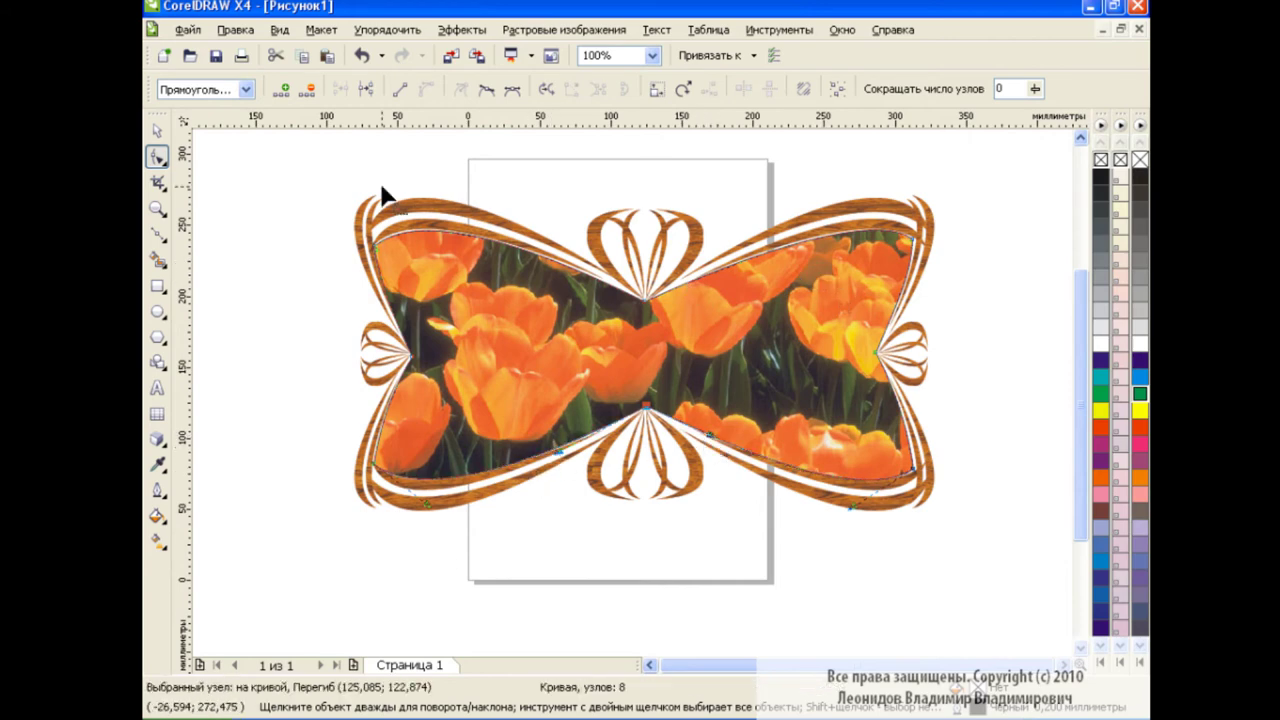
pyautogui.press('space')
pyautogui.click(250, 265)
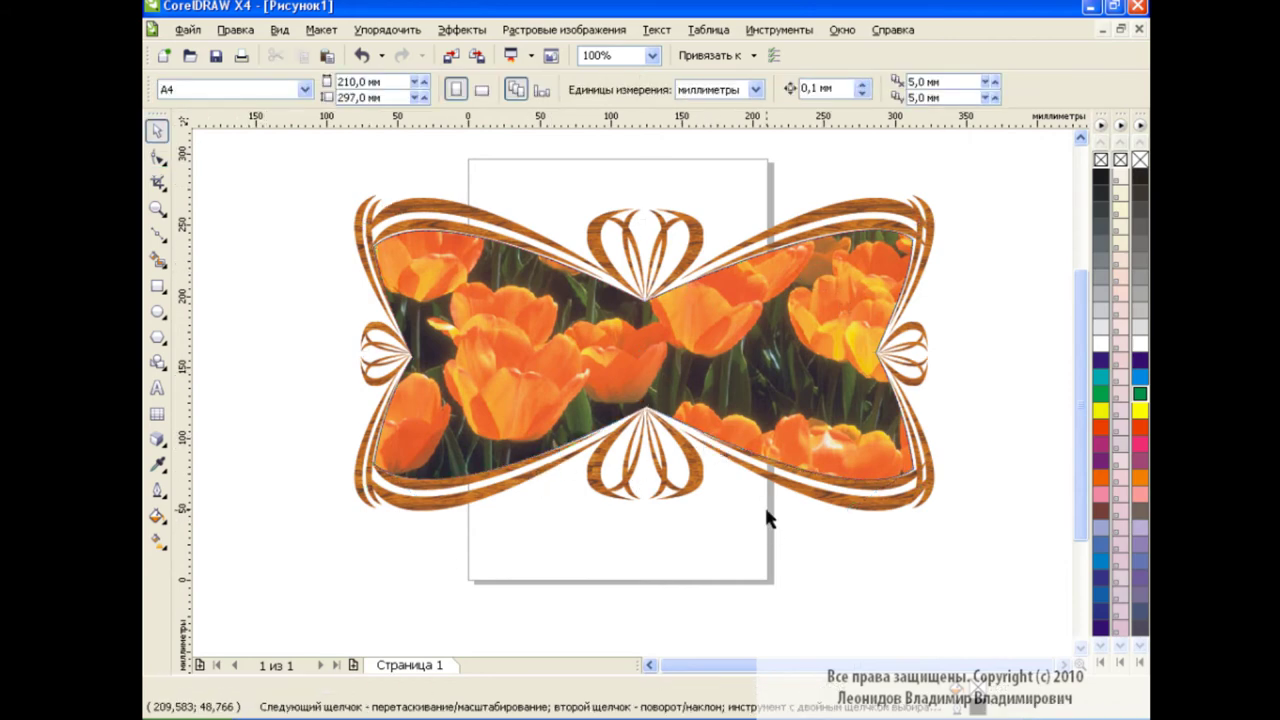